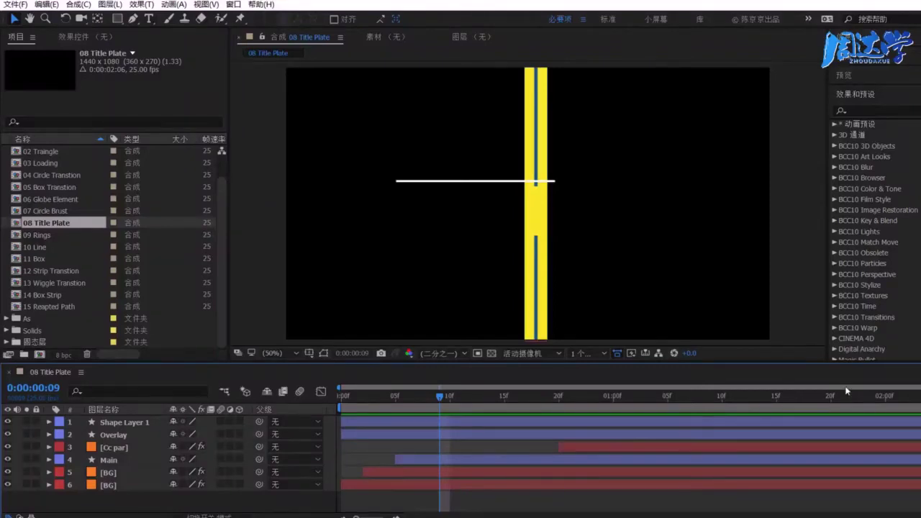
# - Preview the opening frames of the reference Title Plate animation
pyautogui.moveTo(397, 404); pyautogui.dragTo(341, 404)
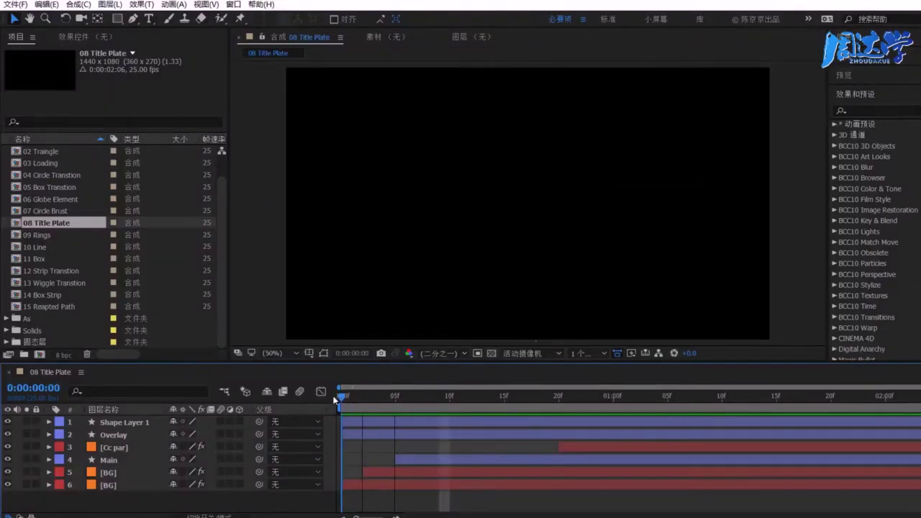
pyautogui.press('space')
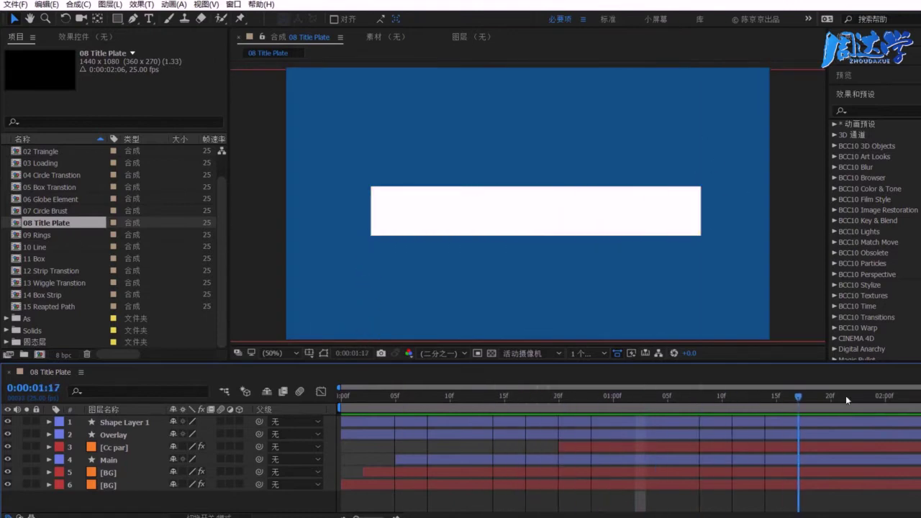
pyautogui.click(404, 399)
pyautogui.moveTo(404, 401); pyautogui.dragTo(385, 401)
# - Create a new 1280×720, 25 fps composition, 合成 1
pyautogui.click(78, 4)
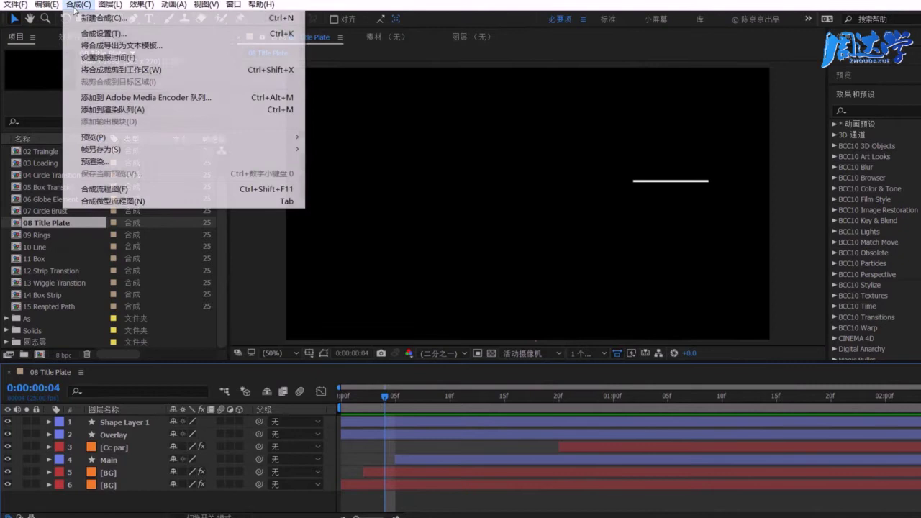
pyautogui.click(83, 16)
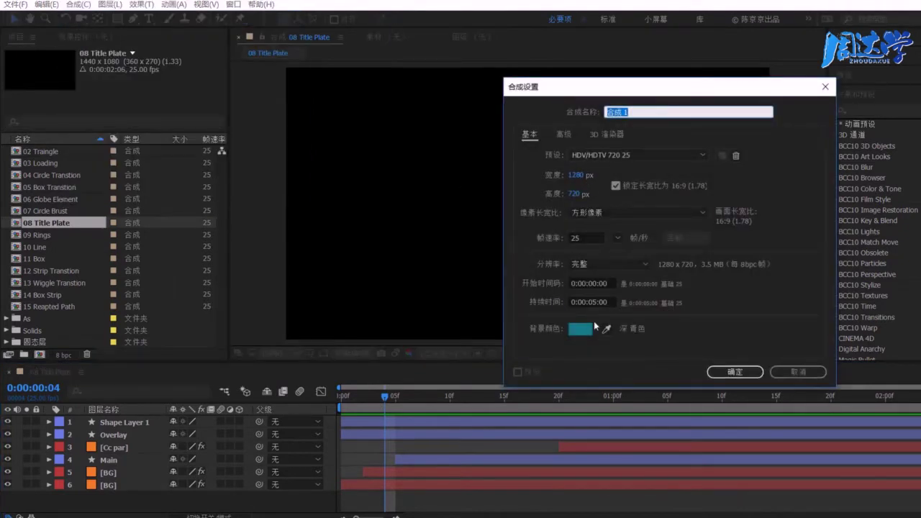
pyautogui.click(734, 371)
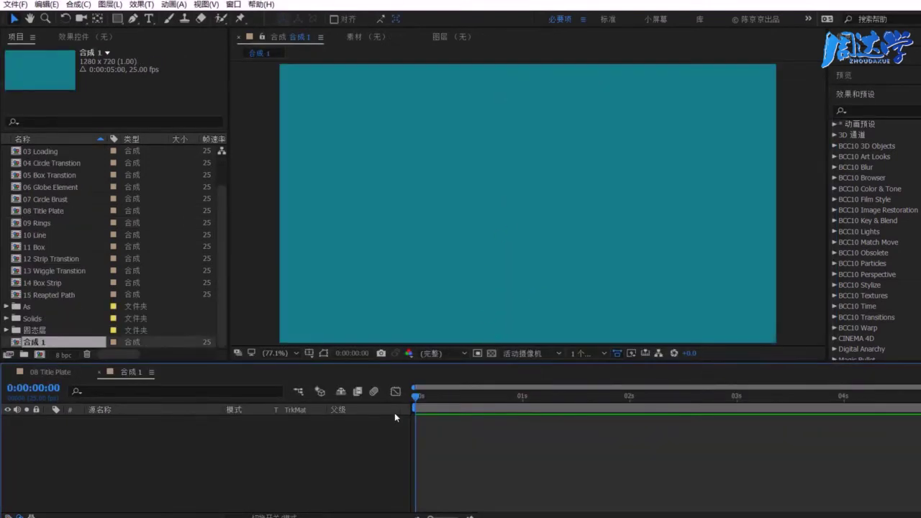
# - Add a full-frame blue solid, colour 3388E6, named 品蓝色 BG
pyautogui.rightClick(284, 450)
pyautogui.moveTo(335, 454)
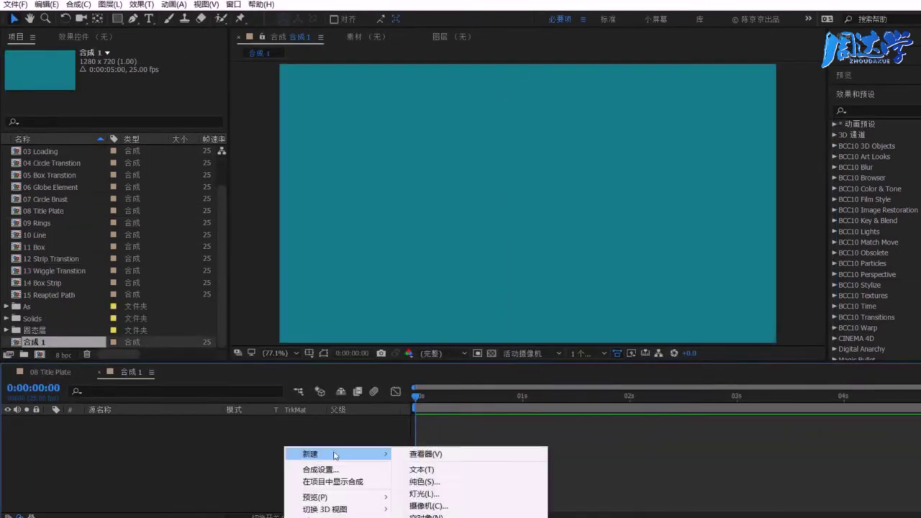
pyautogui.click(426, 482)
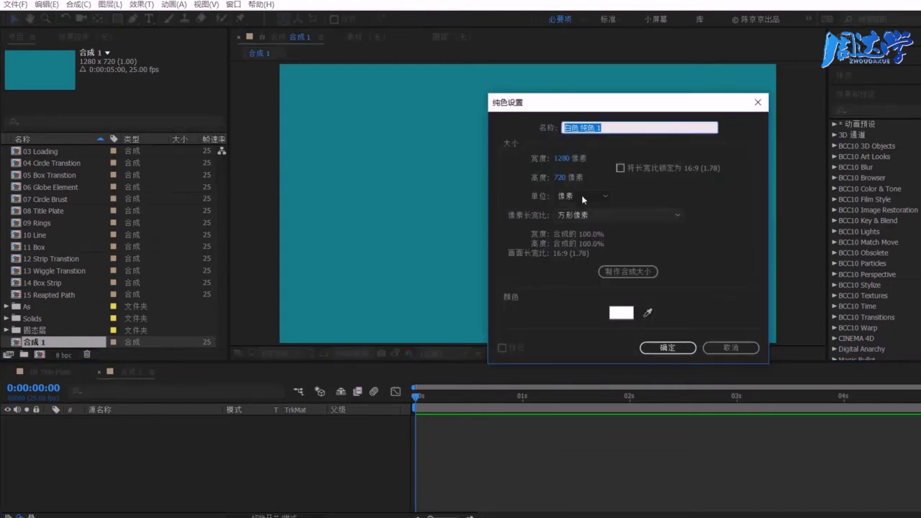
pyautogui.click(621, 314)
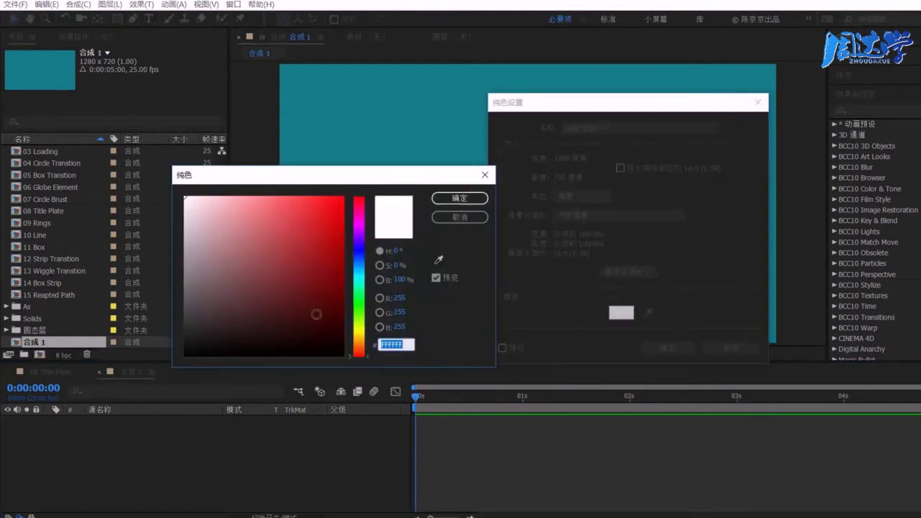
pyautogui.moveTo(359, 292); pyautogui.dragTo(359, 263)
pyautogui.click(307, 213)
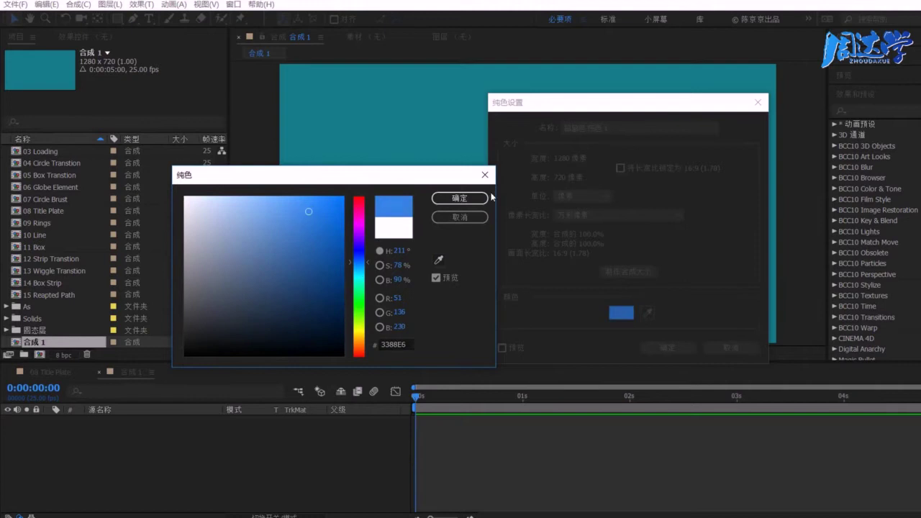
pyautogui.click(459, 198)
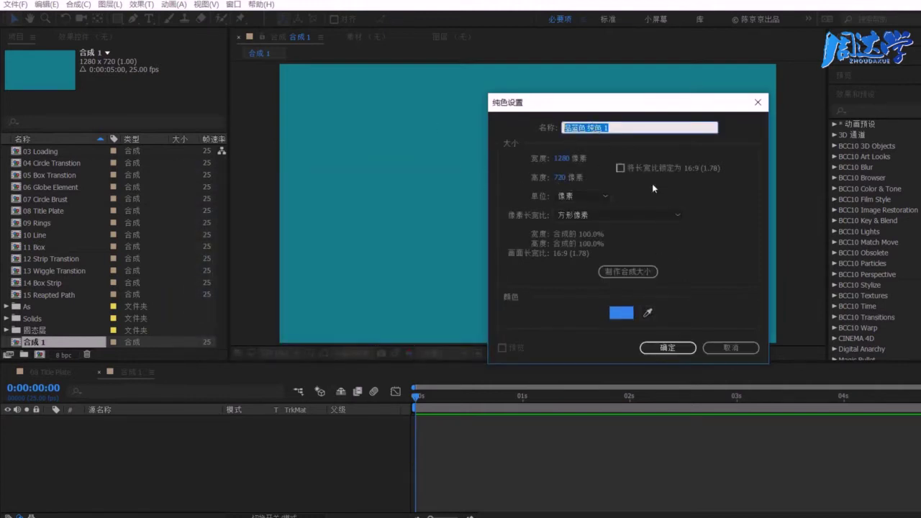
pyautogui.moveTo(588, 127); pyautogui.dragTo(629, 128)
pyautogui.write('G')
pyautogui.click(667, 348)
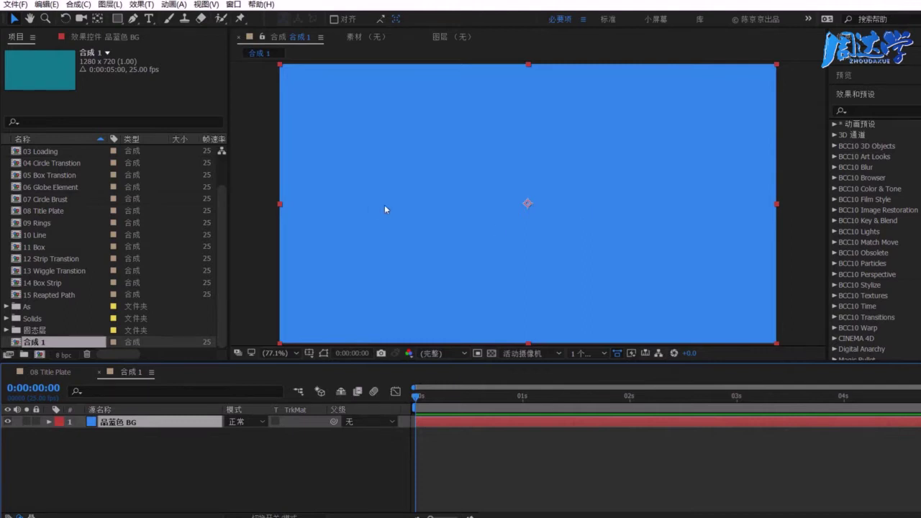
# - Scrub the 08 Title Plate composition for reference, then return to 合成 1
pyautogui.click(45, 372)
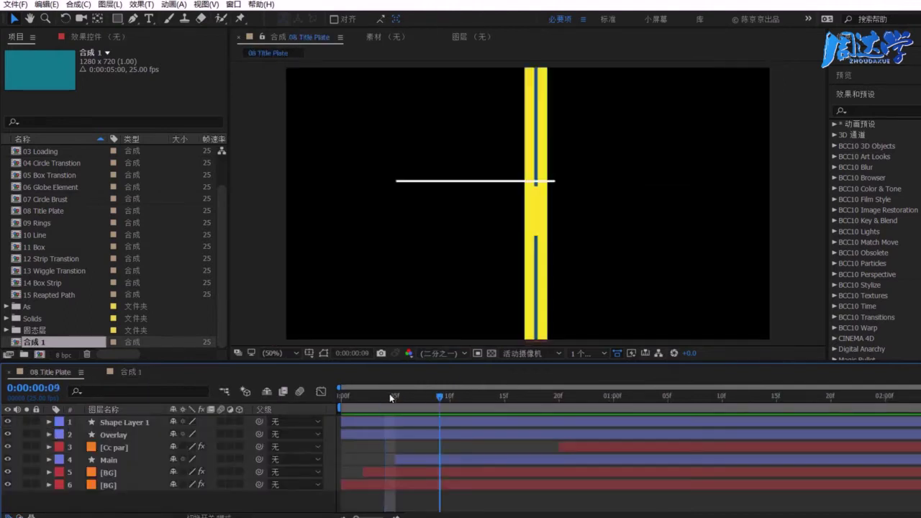
pyautogui.moveTo(390, 396); pyautogui.dragTo(547, 395)
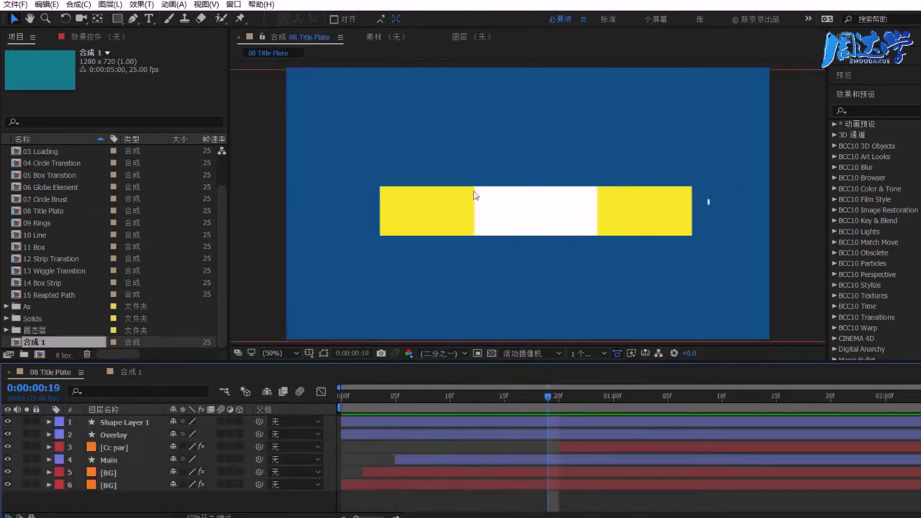
pyautogui.click(126, 372)
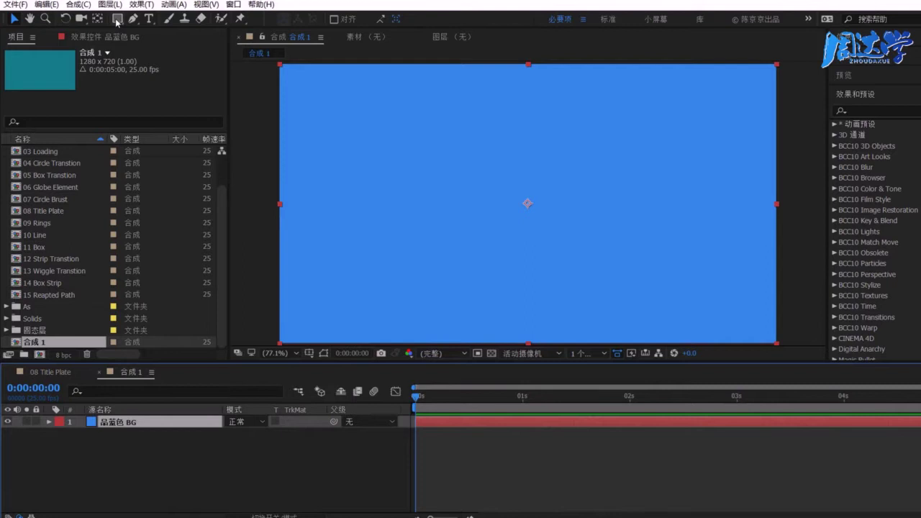
# - Draw a wide rectangle bar across the middle of the composition
pyautogui.click(135, 451)
pyautogui.click(117, 19)
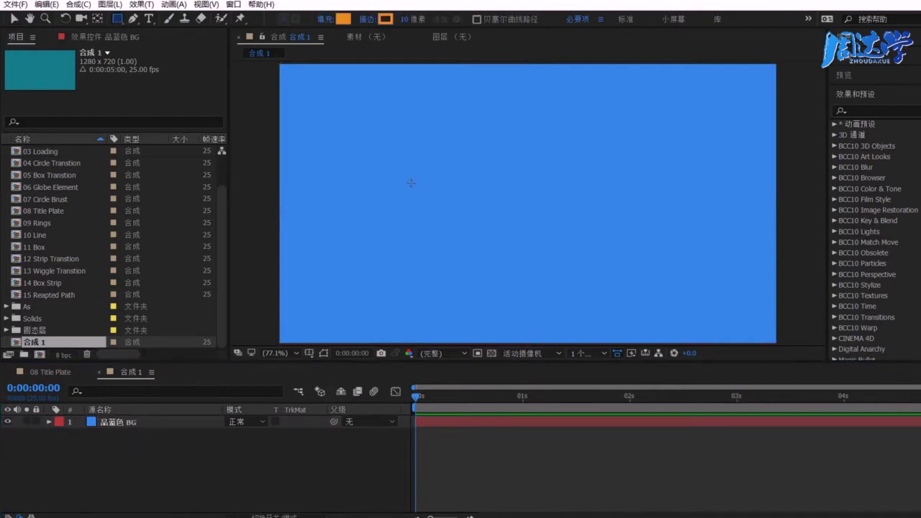
pyautogui.moveTo(382, 194); pyautogui.dragTo(643, 225)
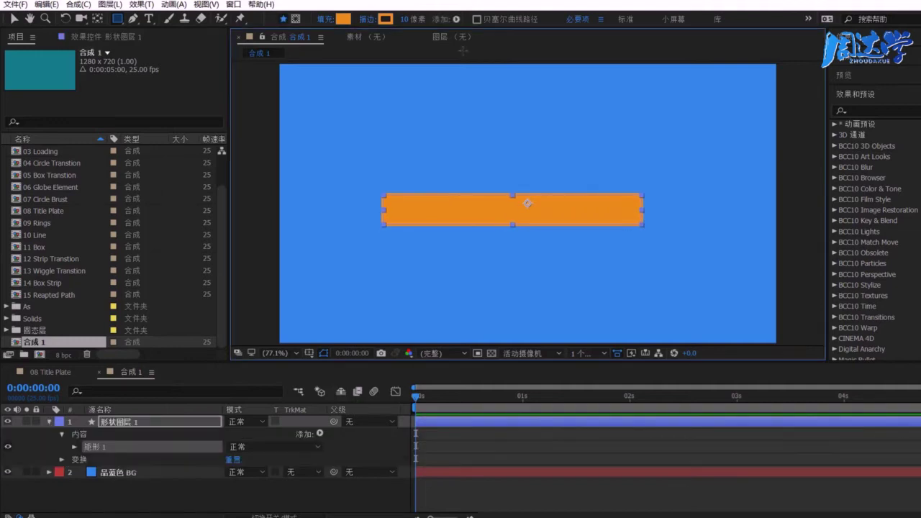
# - Give the rectangle no stroke and a white fill
pyautogui.click(368, 19)
pyautogui.click(415, 224)
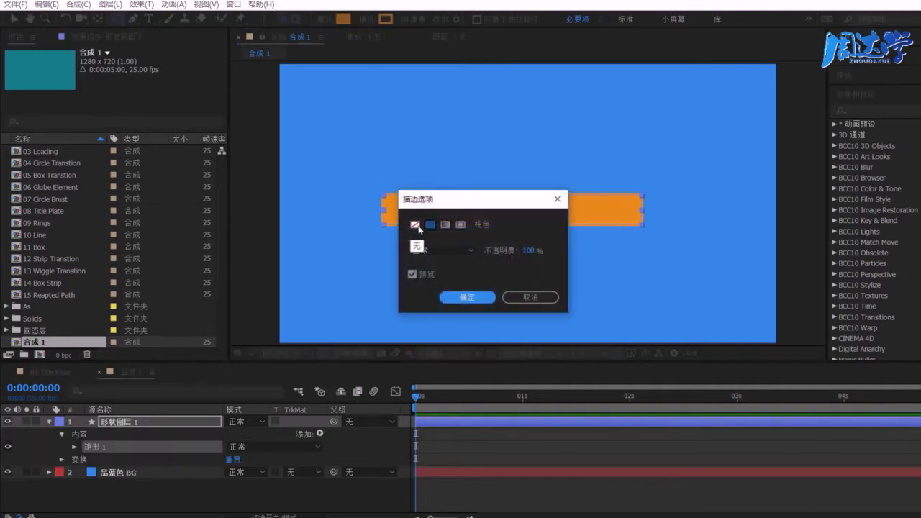
pyautogui.click(468, 297)
pyautogui.click(344, 18)
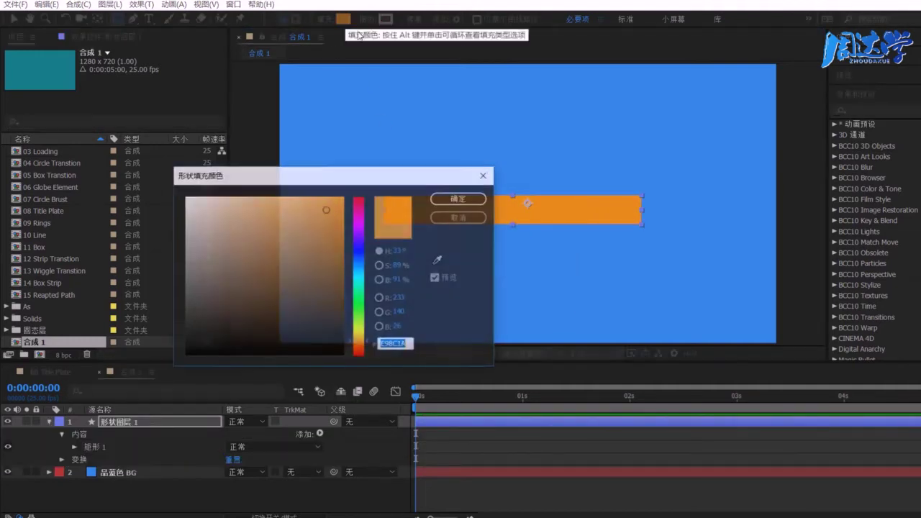
pyautogui.moveTo(259, 207); pyautogui.dragTo(184, 196)
pyautogui.click(457, 197)
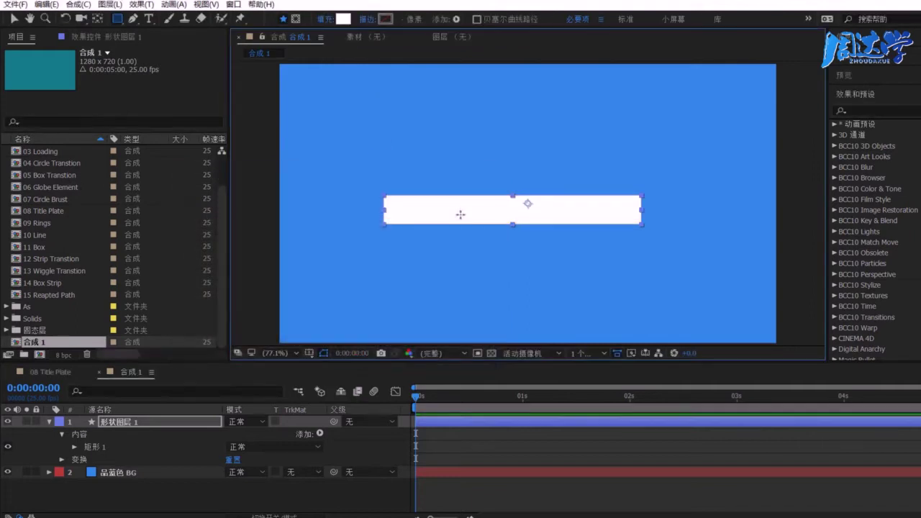
pyautogui.click(63, 435)
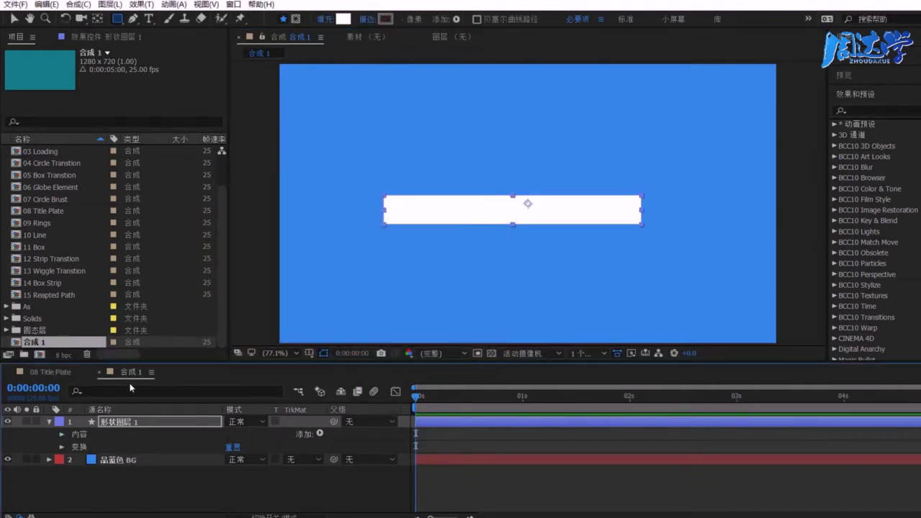
# - Set the Rectangle 1 transform position to 0, 0 to centre the bar
pyautogui.click(62, 434)
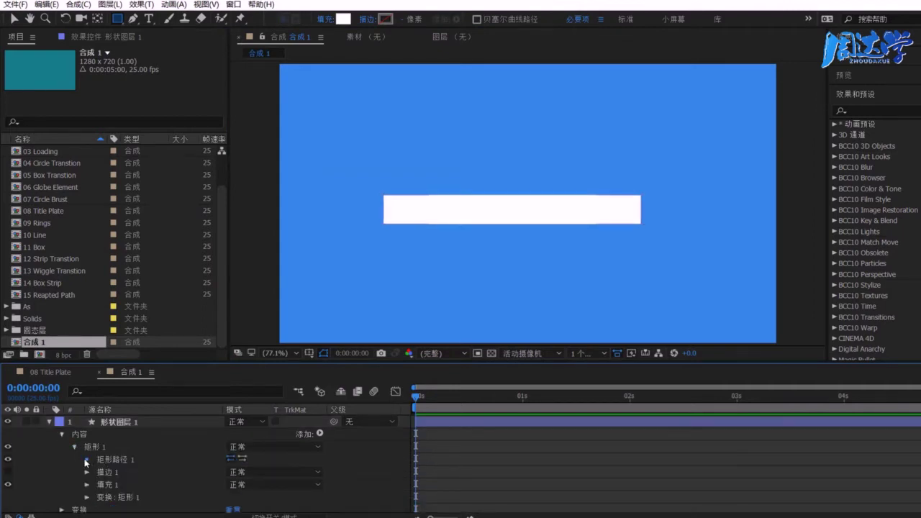
pyautogui.click(88, 459)
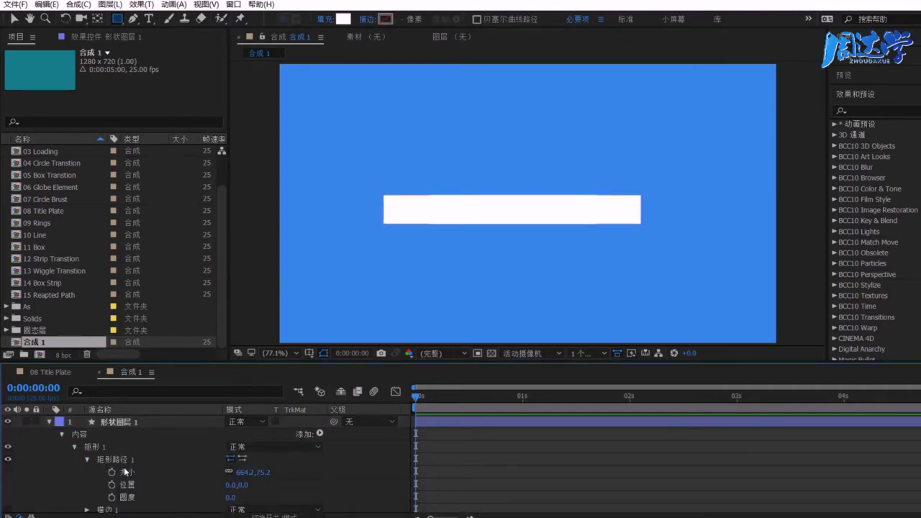
pyautogui.click(88, 459)
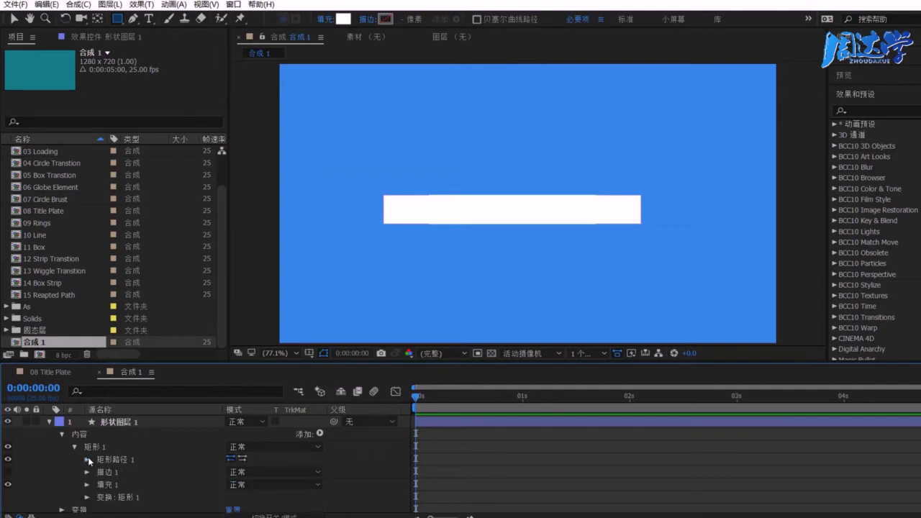
pyautogui.click(91, 498)
pyautogui.click(88, 497)
pyautogui.click(237, 446)
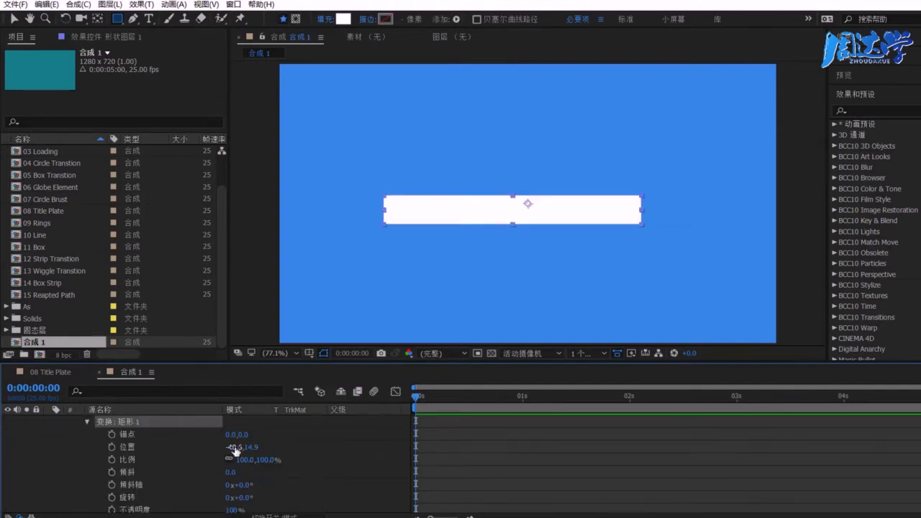
pyautogui.write('0')
pyautogui.press('Return')
pyautogui.click(248, 446)
pyautogui.write('0')
pyautogui.press('Return')
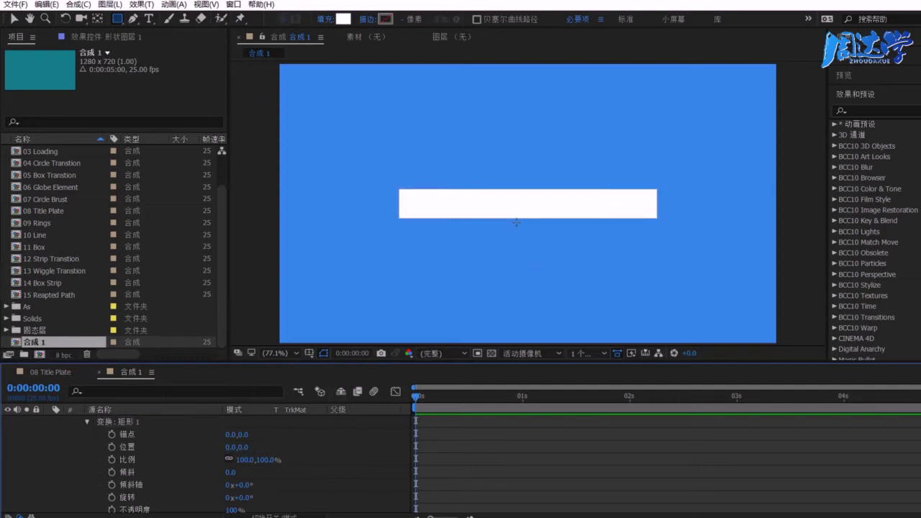
pyautogui.click(86, 423)
# - Set the rectangle path size to 0 width and 110 height
pyautogui.click(116, 442)
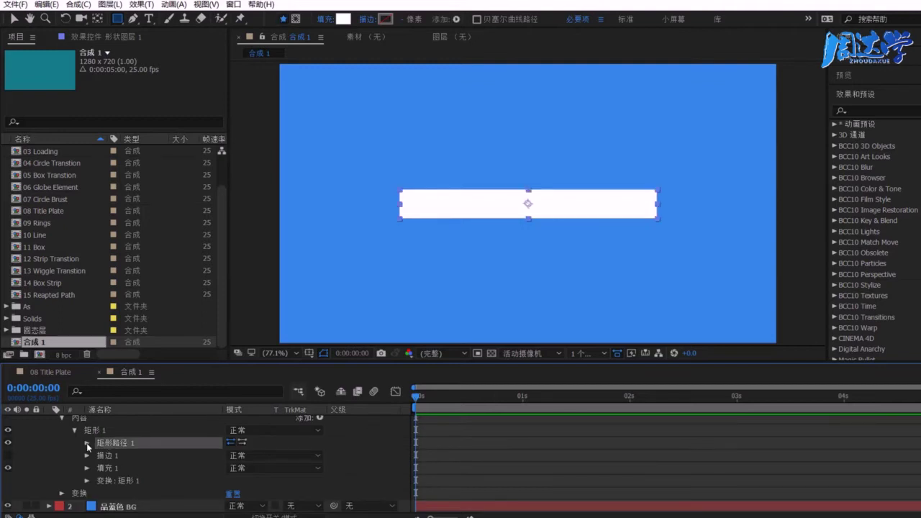
pyautogui.click(87, 442)
pyautogui.moveTo(245, 459)
pyautogui.mouseDown()
pyautogui.moveTo(216, 459)
pyautogui.moveTo(250, 470)
pyautogui.mouseUp()
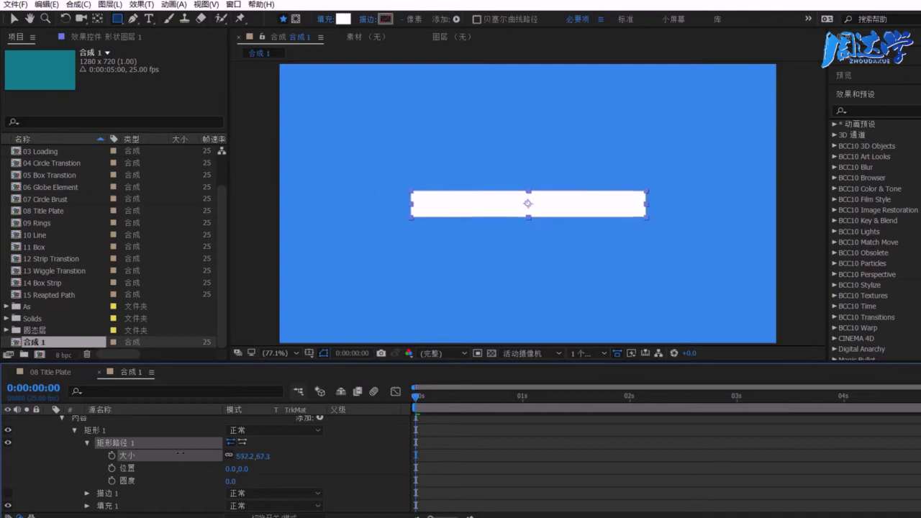
pyautogui.click(243, 457)
pyautogui.write('0')
pyautogui.press('Tab')
pyautogui.write('110')
pyautogui.press('Tab')
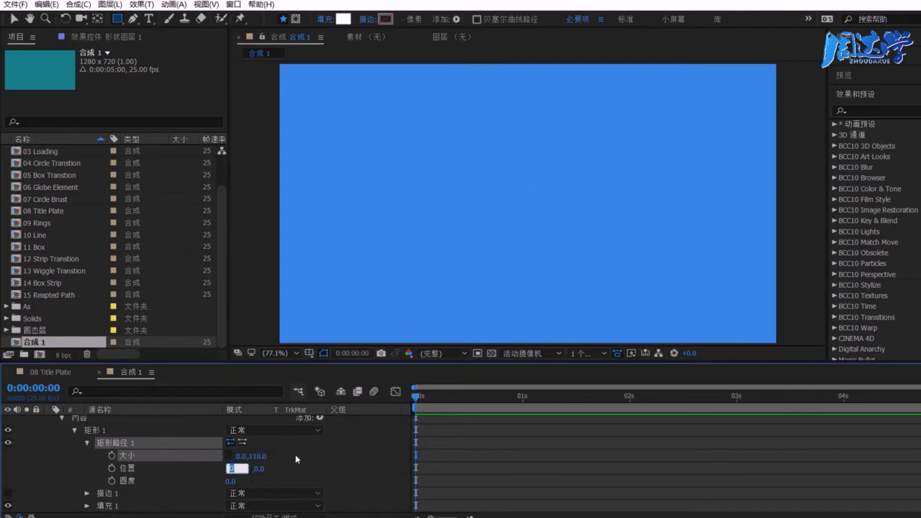
# - Keyframe the rectangle size and set it to about 941 × 100 at one second
pyautogui.click(295, 454)
pyautogui.moveTo(240, 461)
pyautogui.mouseDown()
pyautogui.moveTo(808, 498)
pyautogui.moveTo(251, 454)
pyautogui.mouseUp()
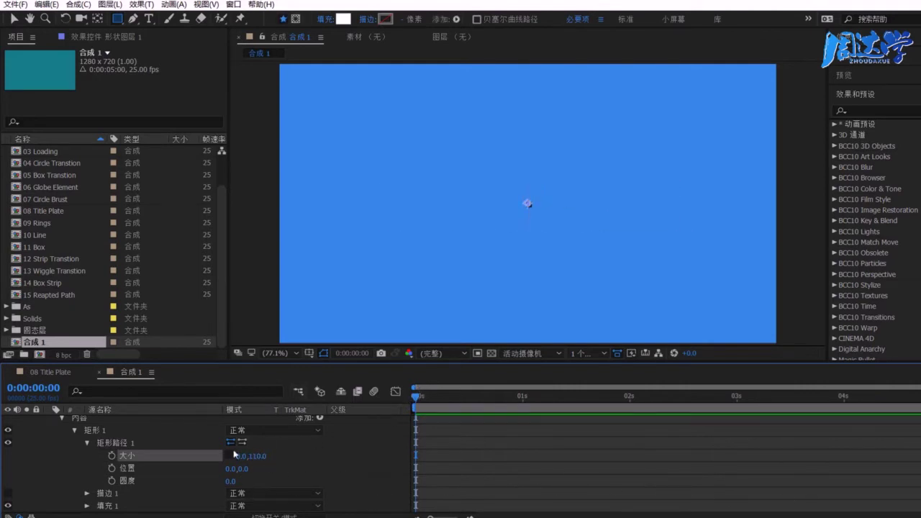
pyautogui.click(113, 456)
pyautogui.moveTo(416, 395); pyautogui.dragTo(526, 397)
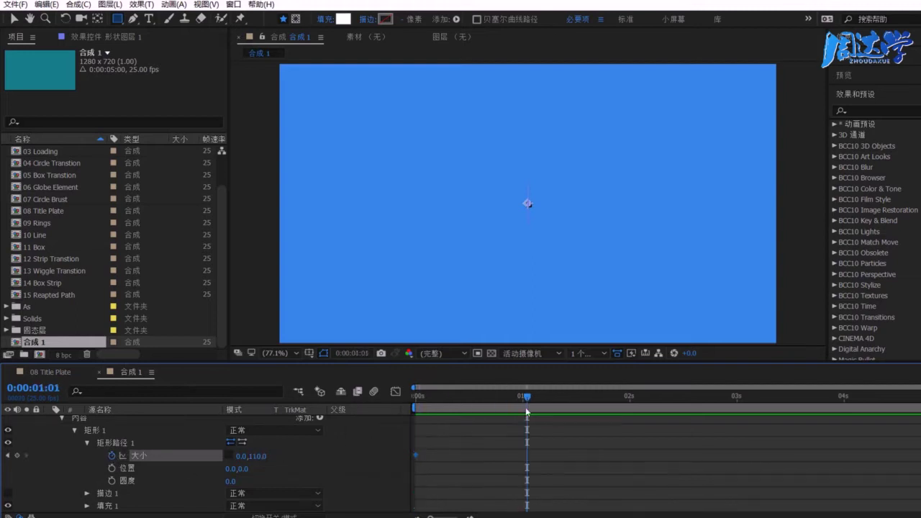
pyautogui.click(243, 456)
pyautogui.write('000')
pyautogui.press('Tab')
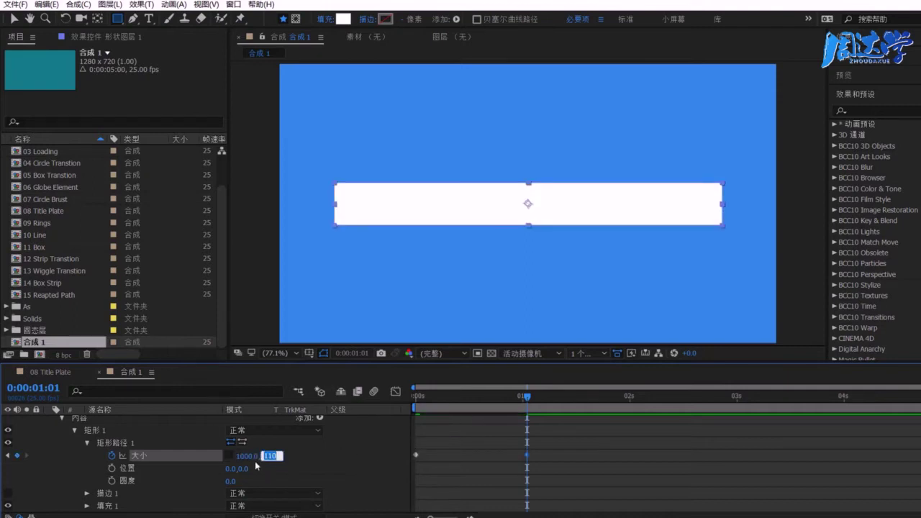
pyautogui.click(247, 457)
pyautogui.write('990')
pyautogui.press('Tab')
pyautogui.moveTo(248, 456); pyautogui.dragTo(223, 468)
pyautogui.click(267, 456)
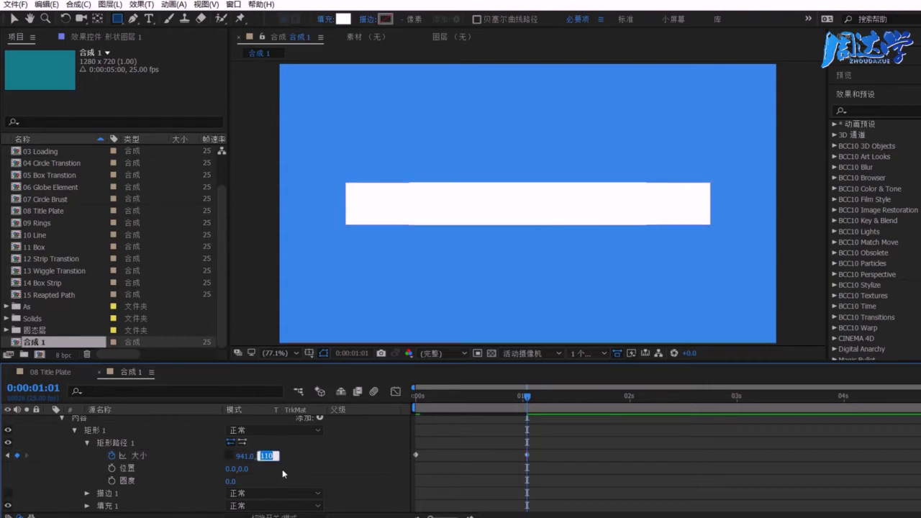
pyautogui.write('100')
pyautogui.press('Tab')
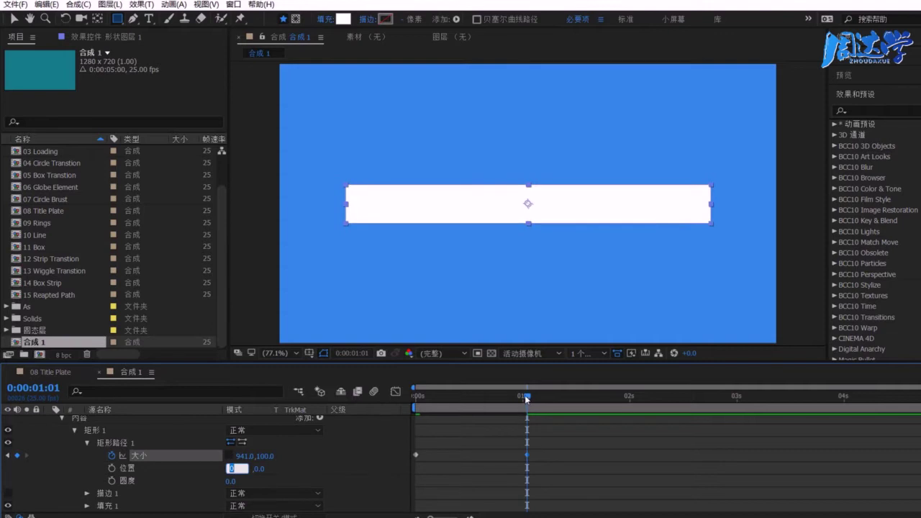
# - Set the first-frame size to 0 × 100 and scrub the bar's growth
pyautogui.moveTo(524, 395); pyautogui.dragTo(362, 427)
pyautogui.click(257, 456)
pyautogui.write('100')
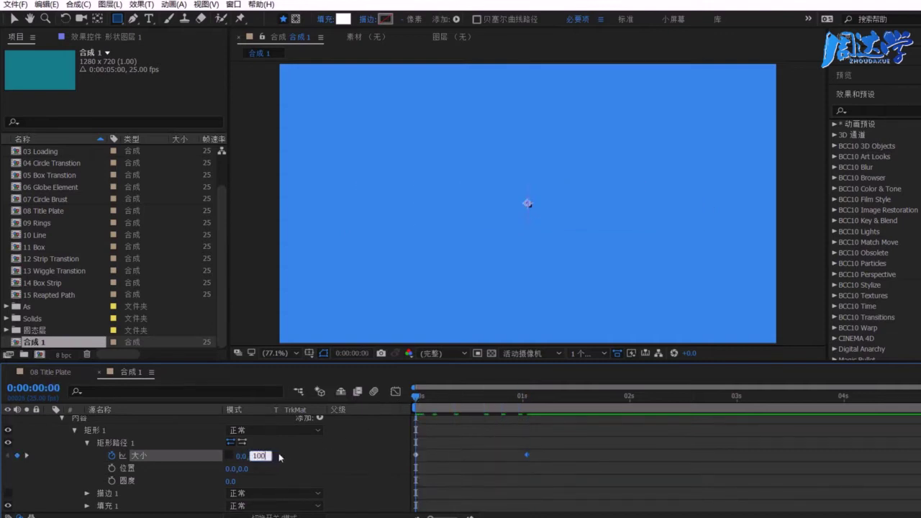
pyautogui.press('Tab')
pyautogui.moveTo(413, 395); pyautogui.dragTo(524, 411)
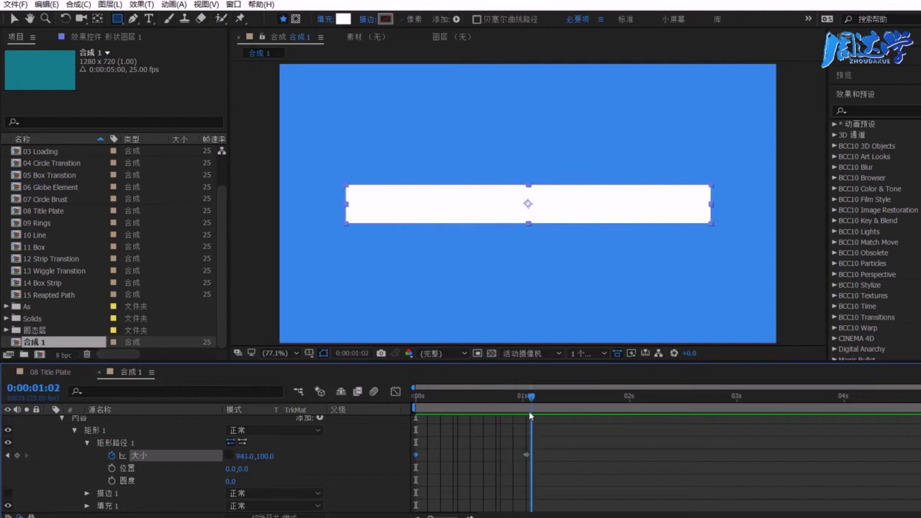
pyautogui.moveTo(524, 410); pyautogui.dragTo(523, 432)
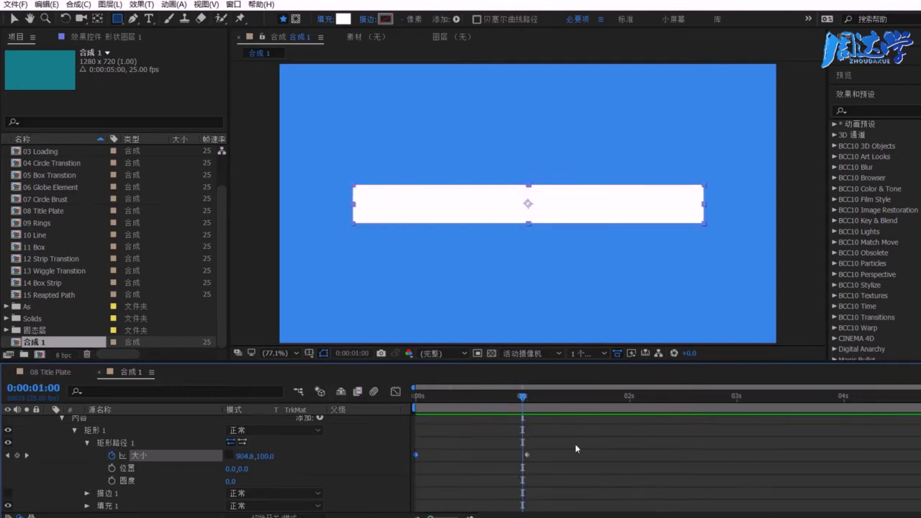
pyautogui.moveTo(576, 483); pyautogui.dragTo(415, 445)
# - Apply Easy Ease to the size keyframes and reshape the speed curve in the Graph Editor
pyautogui.rightClick(529, 453)
pyautogui.moveTo(567, 447)
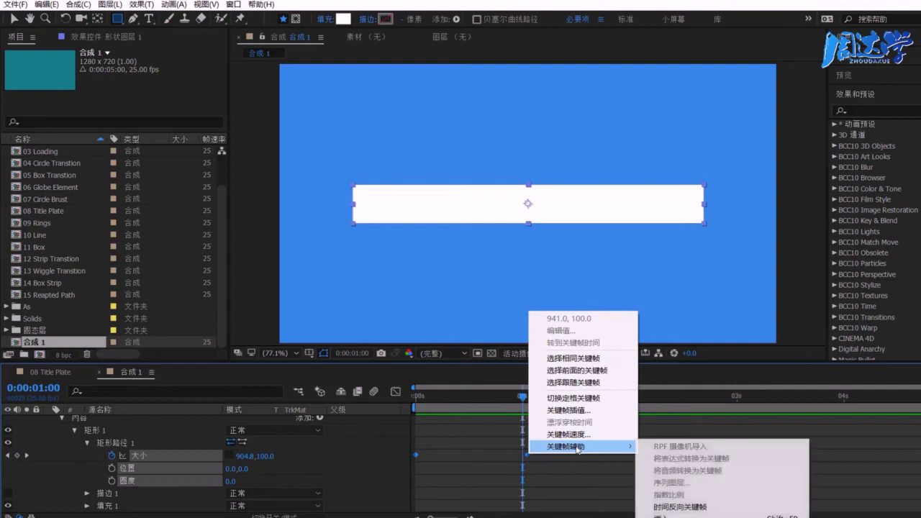
pyautogui.click(669, 516)
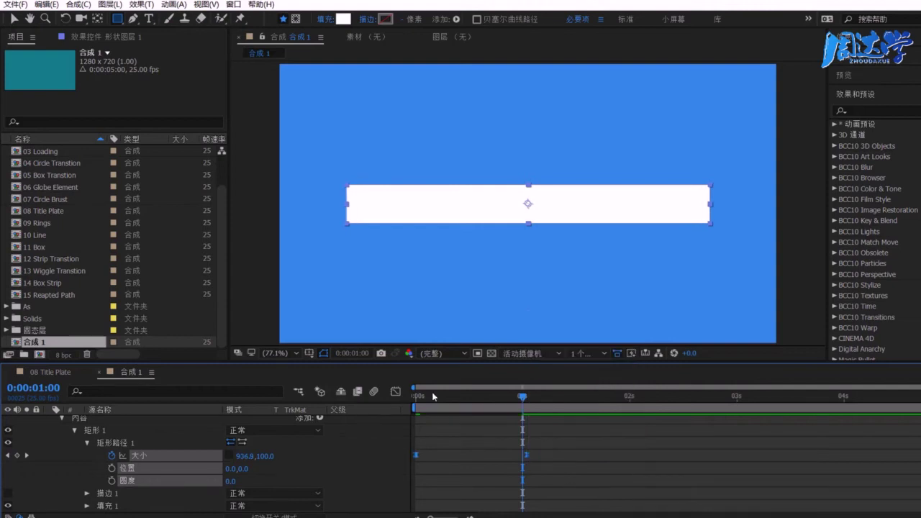
pyautogui.click(395, 391)
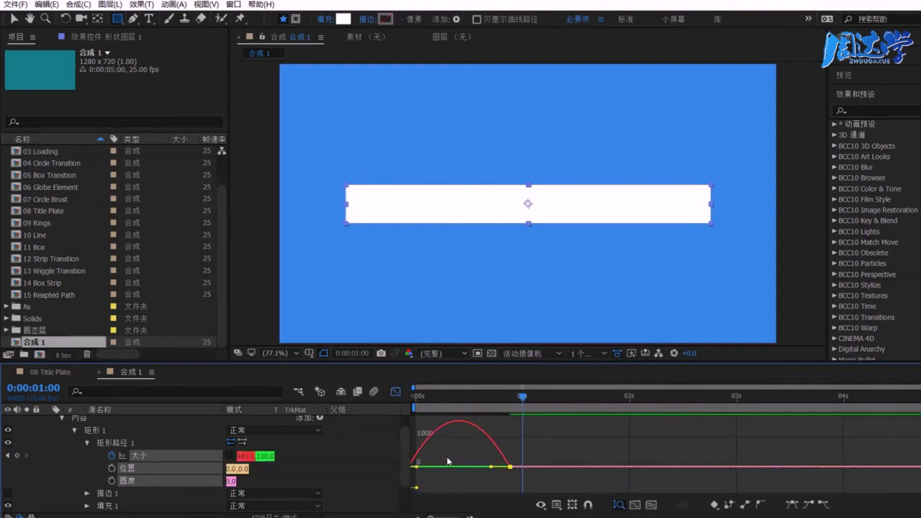
pyautogui.click(453, 466)
pyautogui.moveTo(417, 499); pyautogui.dragTo(471, 490)
pyautogui.click(395, 391)
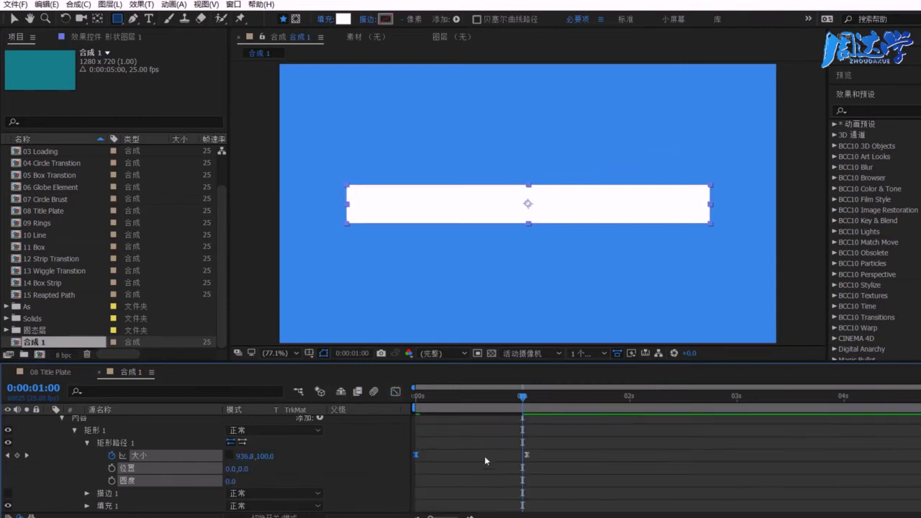
# - Preview the eased bar growth and check it partway through
pyautogui.press('space')
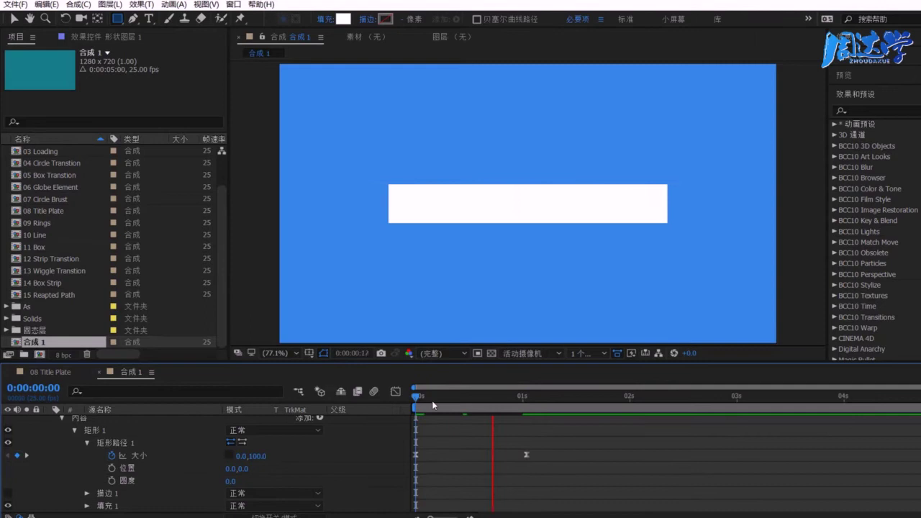
pyautogui.press('space')
pyautogui.moveTo(415, 397)
pyautogui.mouseDown()
pyautogui.moveTo(532, 408)
pyautogui.moveTo(492, 407)
pyautogui.mouseUp()
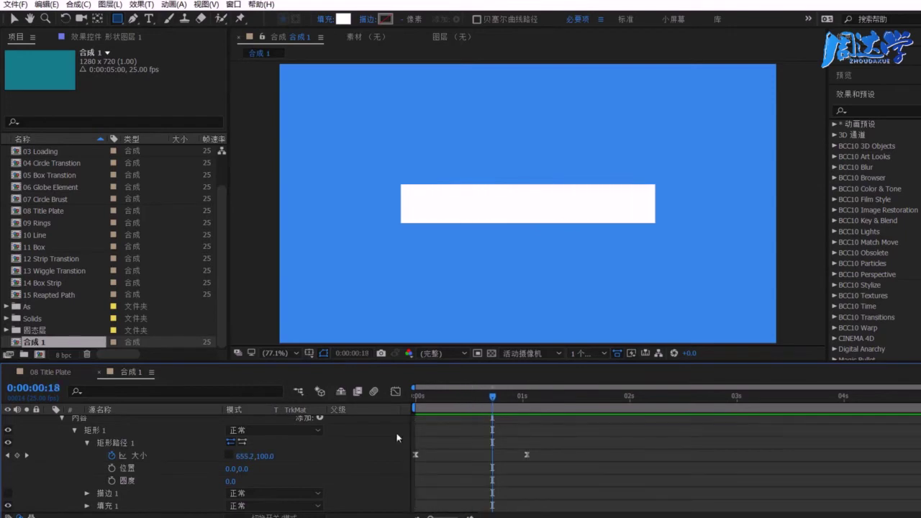
# - Duplicate the 矩形 1 rectangle group to create 矩形 2
pyautogui.click(74, 430)
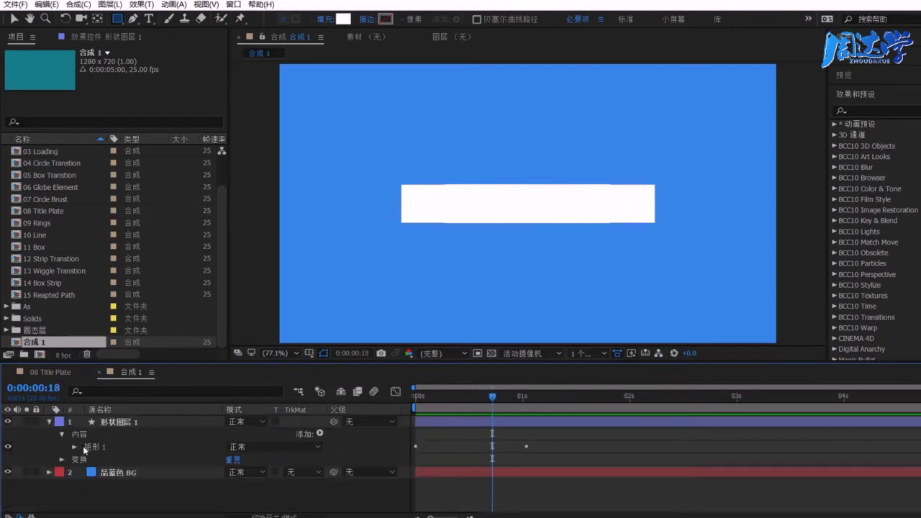
pyautogui.click(110, 447)
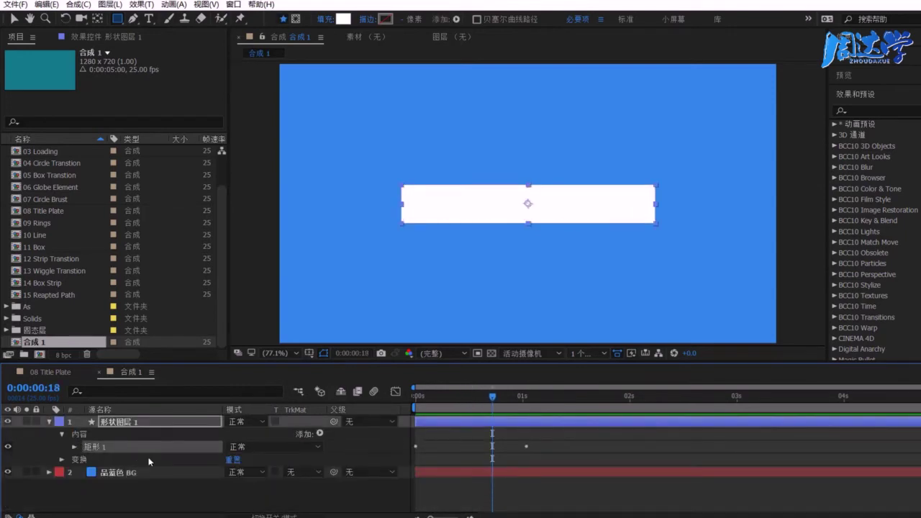
pyautogui.hotkey('ctrl', 'd')
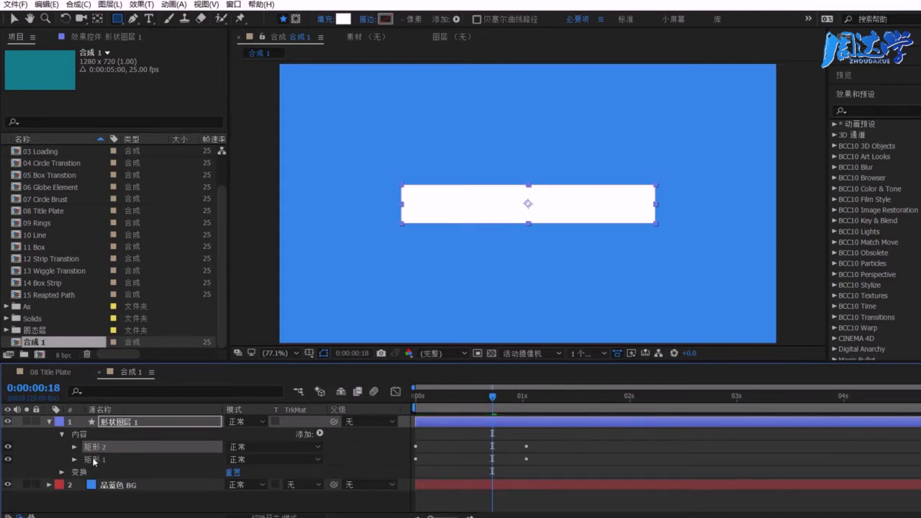
# - Give 矩形 1 a bright yellow fill
pyautogui.click(74, 459)
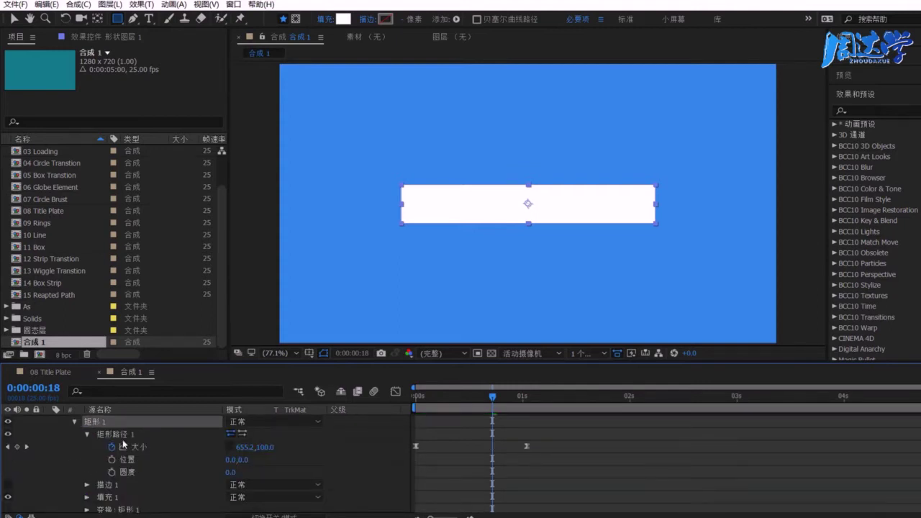
pyautogui.click(117, 435)
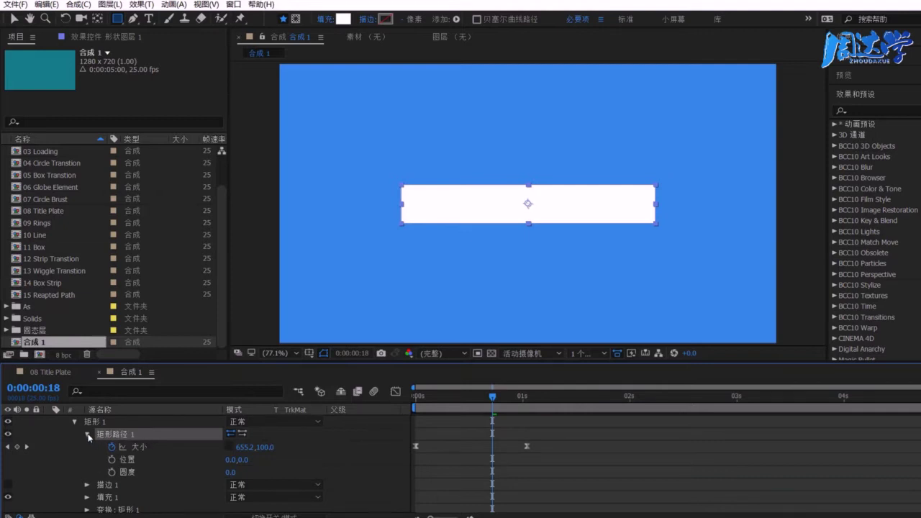
pyautogui.click(541, 440)
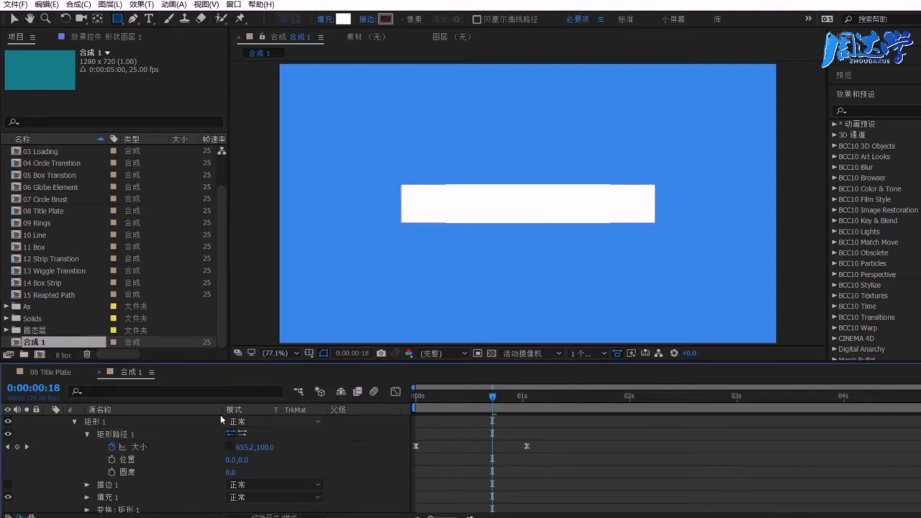
pyautogui.click(100, 435)
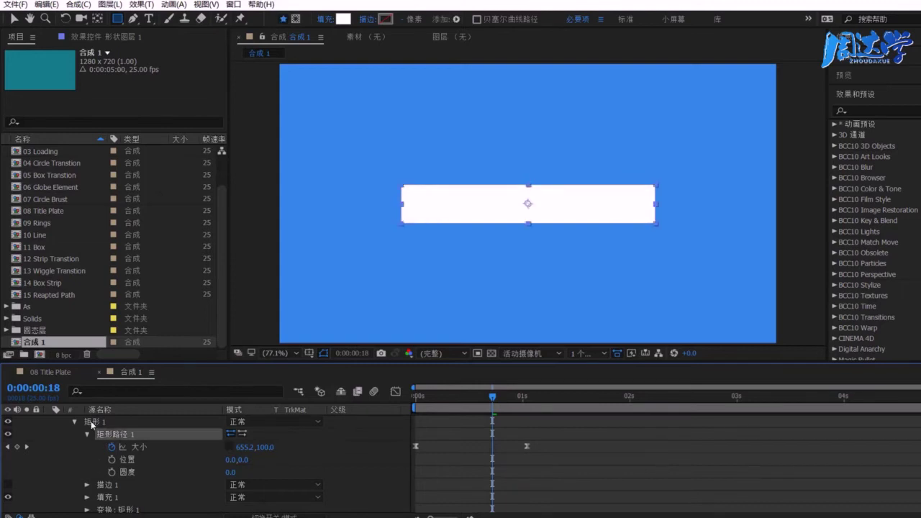
pyautogui.scroll(2, 129, 456)
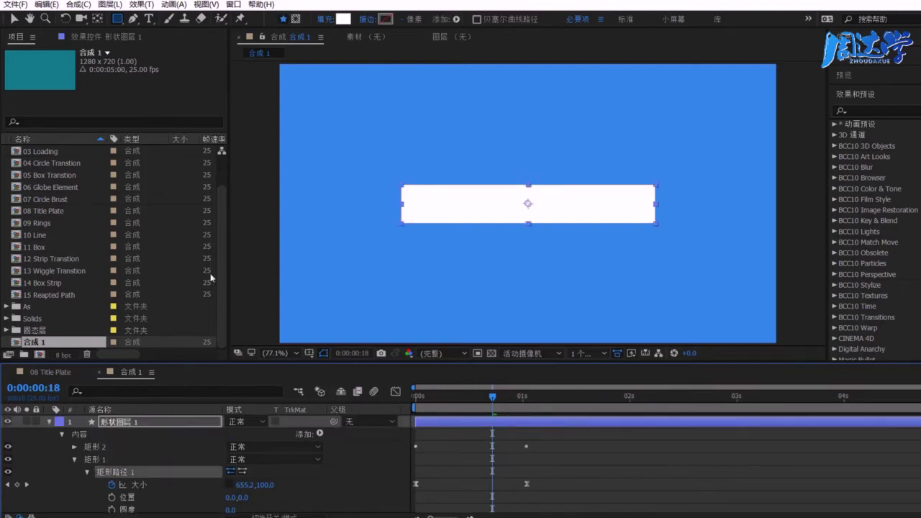
pyautogui.click(343, 20)
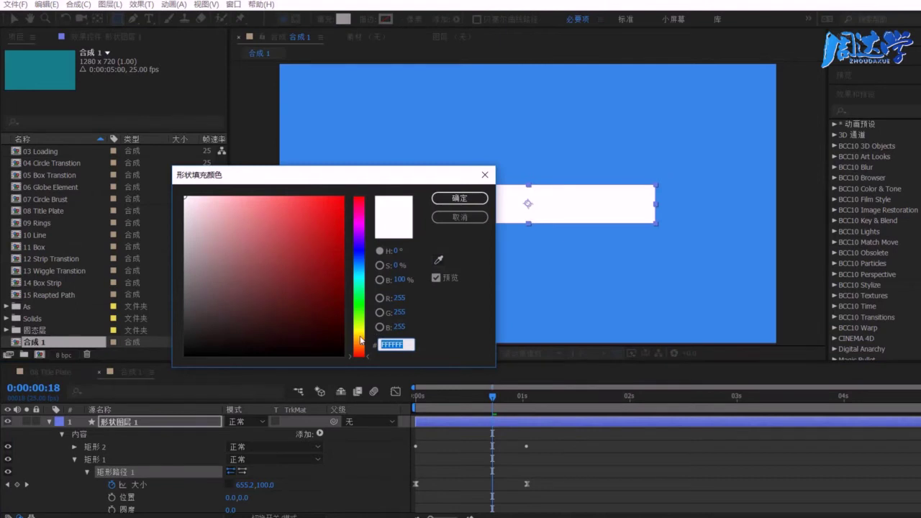
pyautogui.click(359, 334)
pyautogui.click(326, 200)
pyautogui.click(460, 198)
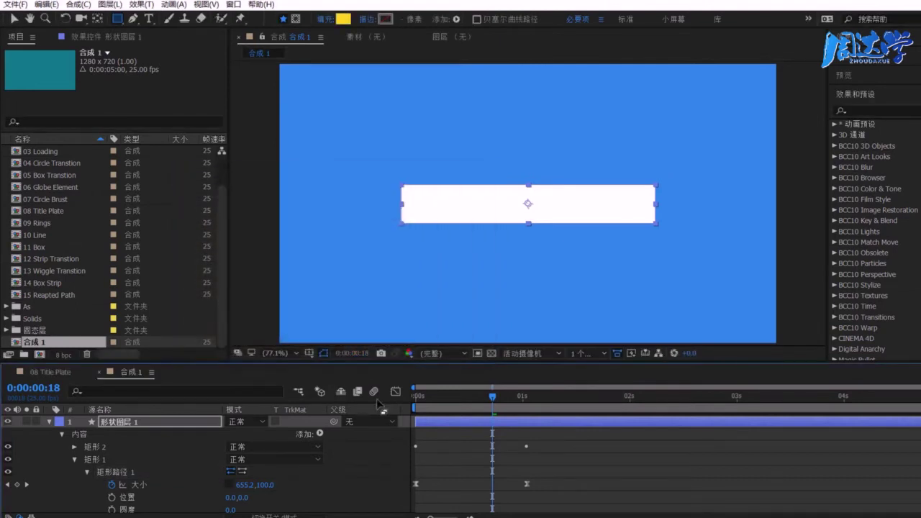
# - Shift 矩形 2's size keyframes a few frames later
pyautogui.moveTo(555, 472); pyautogui.dragTo(398, 516)
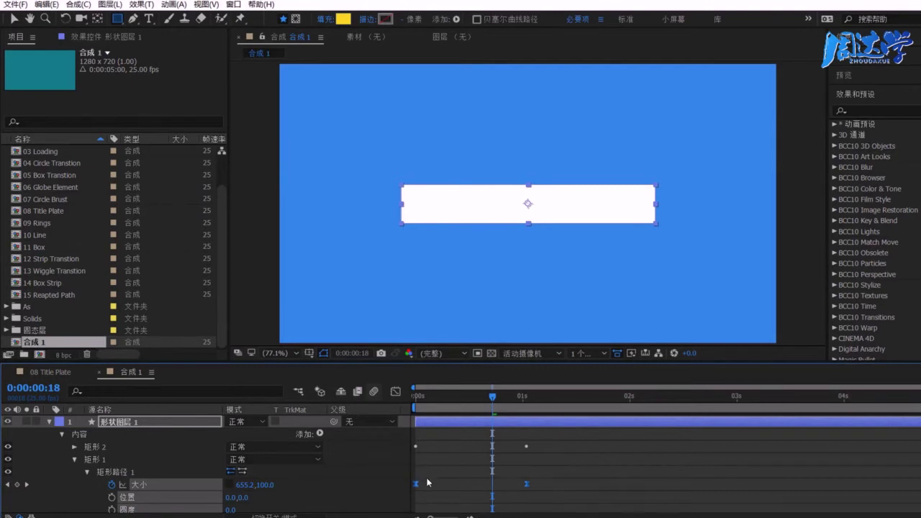
pyautogui.click(73, 448)
pyautogui.click(108, 460)
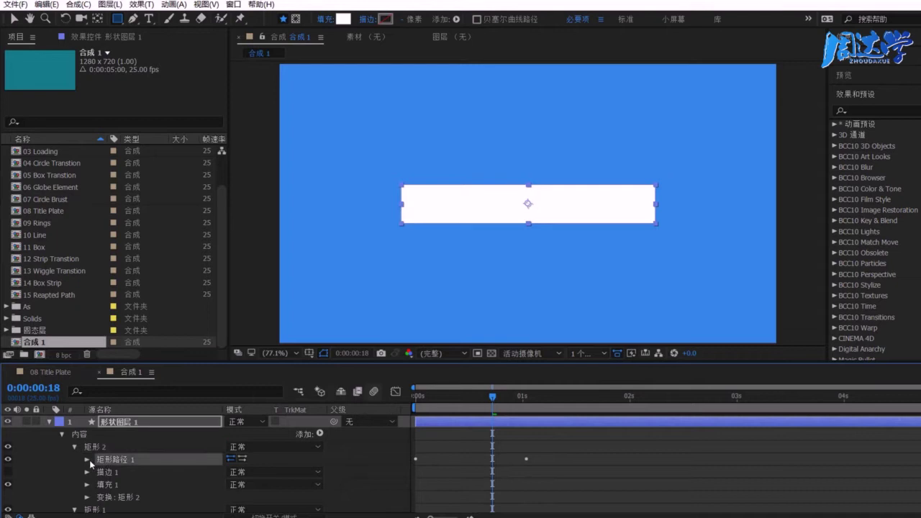
pyautogui.click(87, 459)
pyautogui.moveTo(525, 473)
pyautogui.mouseDown()
pyautogui.moveTo(410, 480)
pyautogui.moveTo(433, 472)
pyautogui.mouseUp()
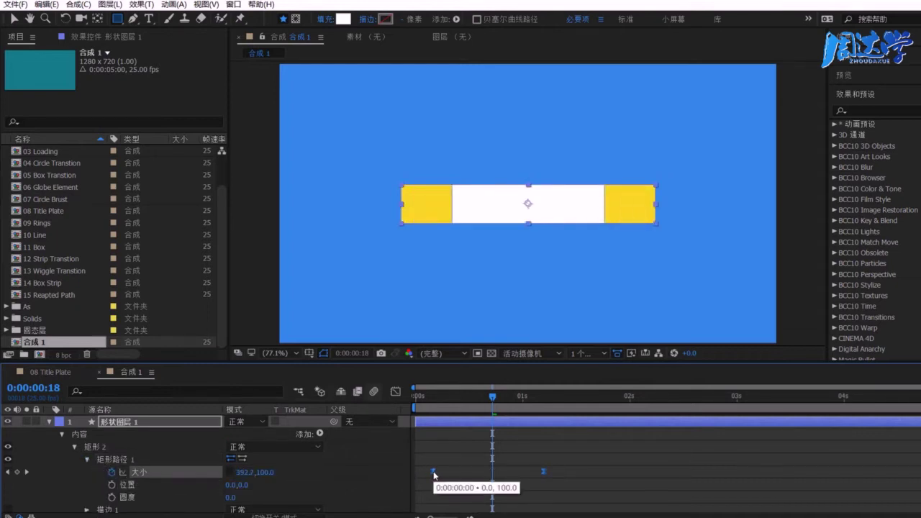
# - Preview from the start to see the yellow bar grow before the white one
pyautogui.moveTo(454, 395)
pyautogui.mouseDown()
pyautogui.moveTo(400, 400)
pyautogui.moveTo(538, 416)
pyautogui.mouseUp()
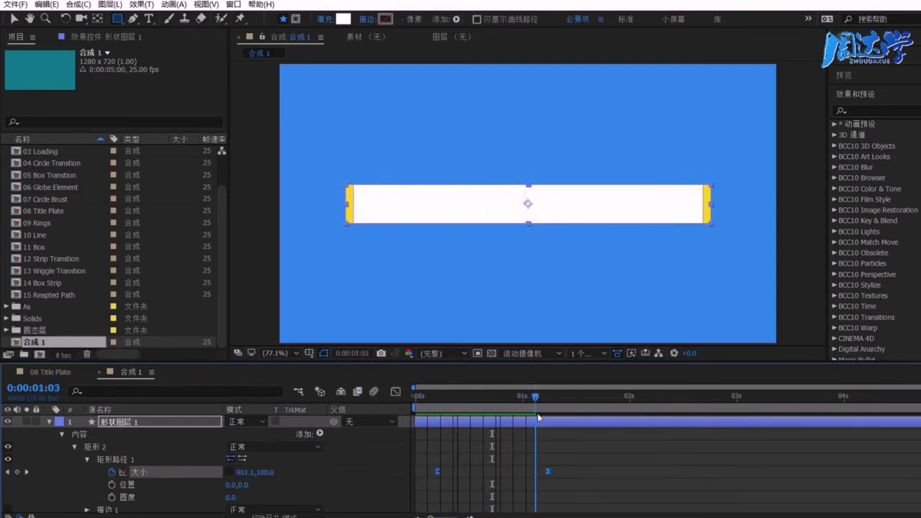
pyautogui.press('Home')
pyautogui.press('space')
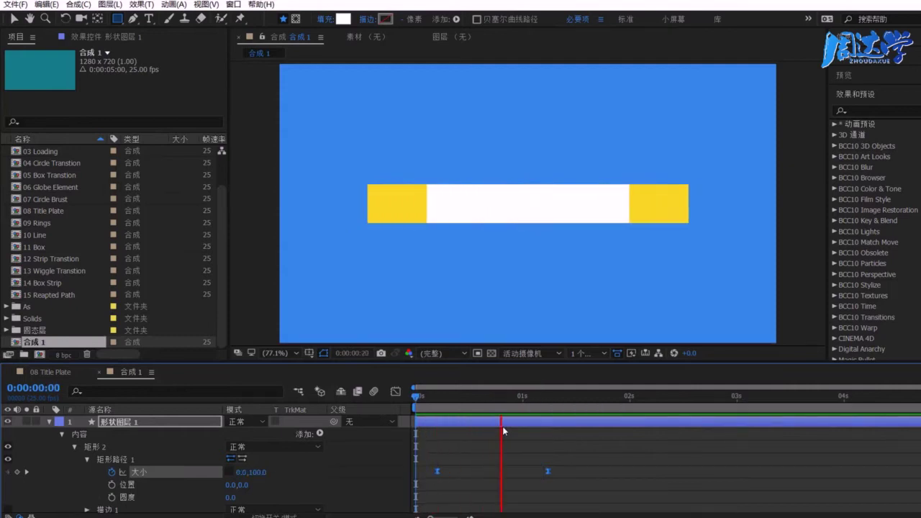
pyautogui.moveTo(478, 414)
pyautogui.mouseDown()
pyautogui.moveTo(579, 413)
pyautogui.moveTo(493, 398)
pyautogui.mouseUp()
pyautogui.moveTo(588, 408); pyautogui.dragTo(574, 410)
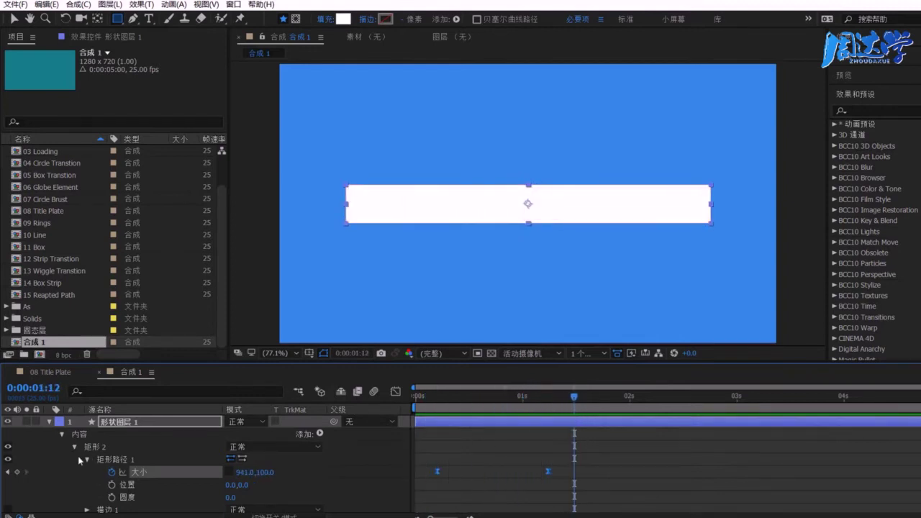
pyautogui.click(61, 434)
# - Duplicate the shape layer to create 形状图层 2
pyautogui.click(100, 435)
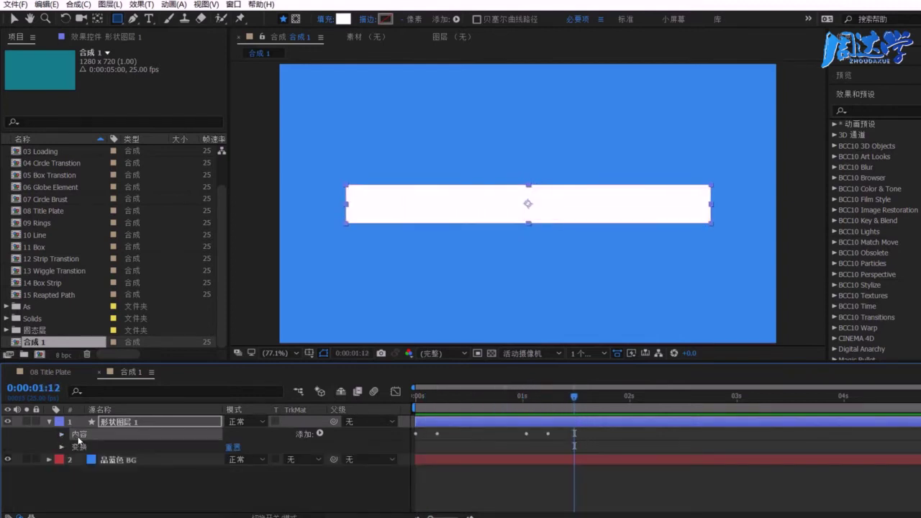
pyautogui.click(47, 423)
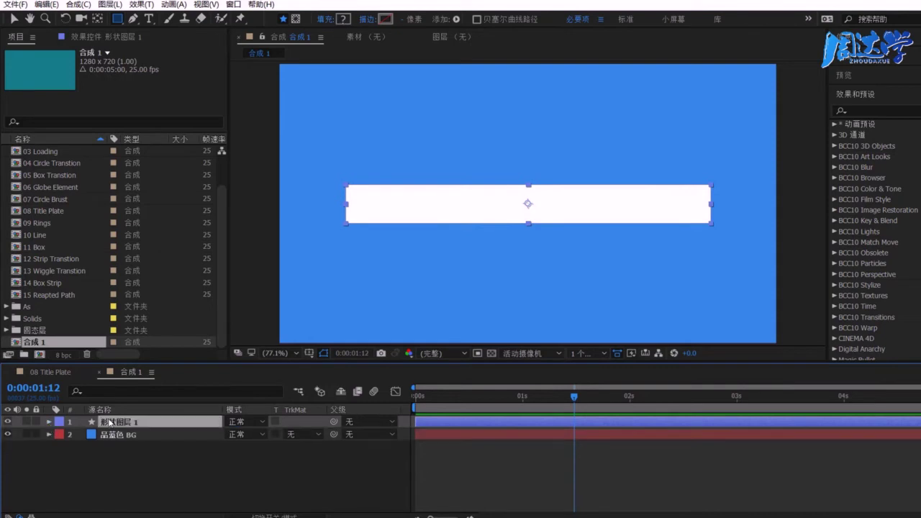
pyautogui.hotkey('ctrl', 'd')
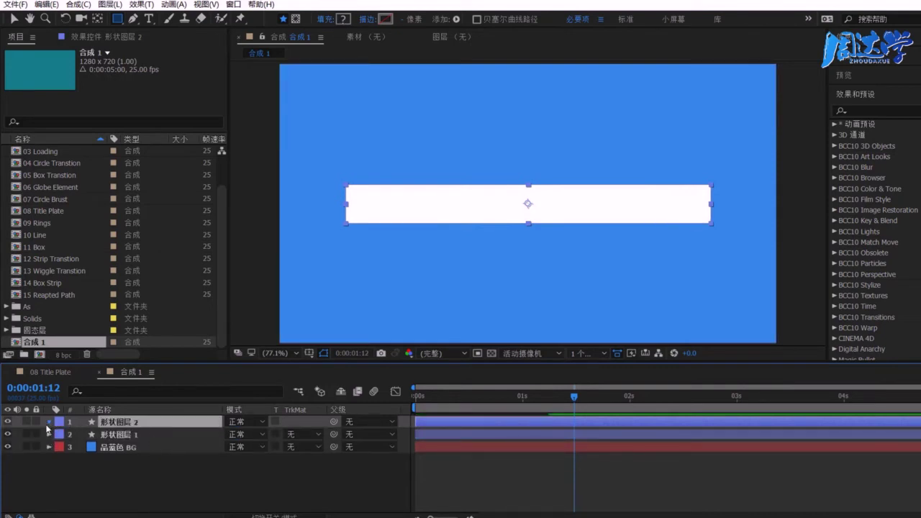
# - Enable Stroke 1 on 形状图层 2's rectangle, showing a 10-pixel orange outline
pyautogui.click(48, 423)
pyautogui.click(62, 435)
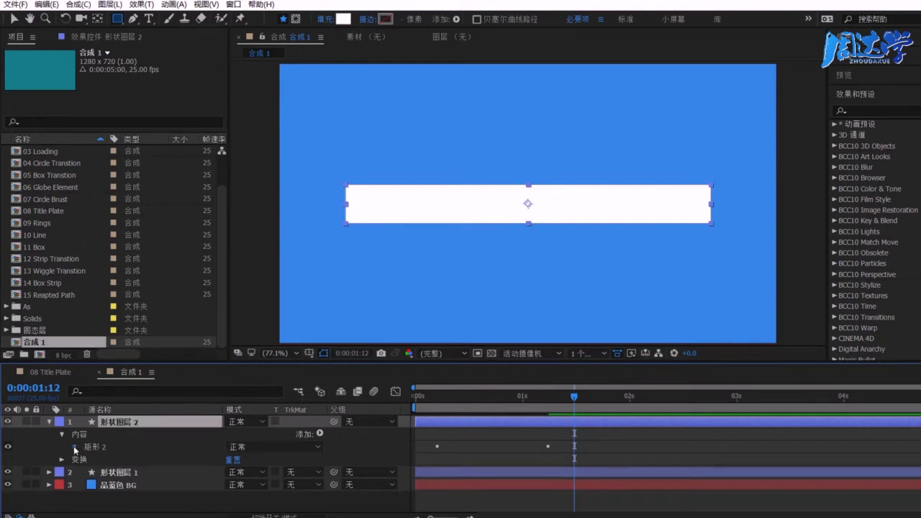
pyautogui.click(74, 447)
pyautogui.click(108, 460)
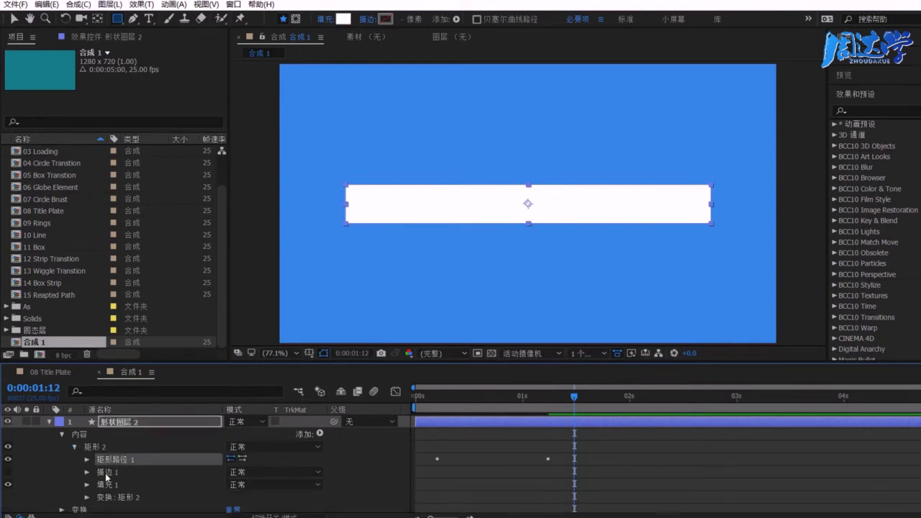
pyautogui.click(103, 487)
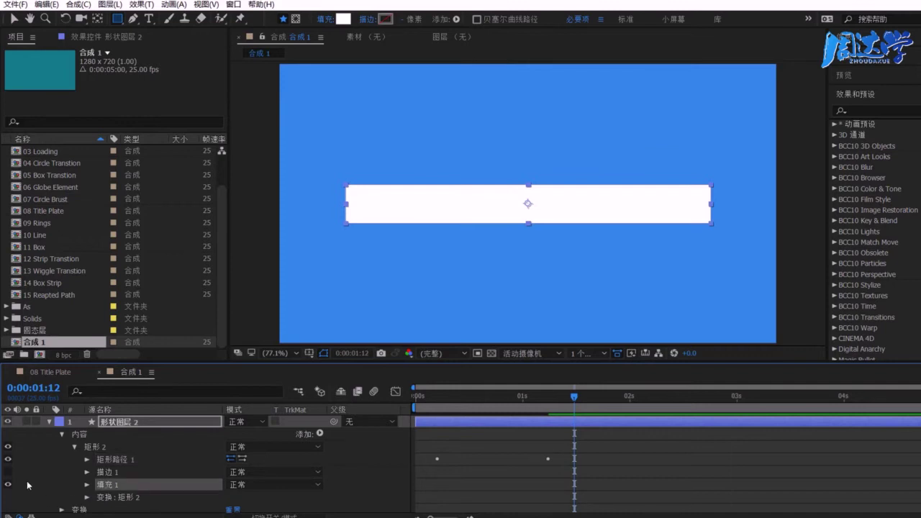
pyautogui.click(8, 471)
pyautogui.click(94, 474)
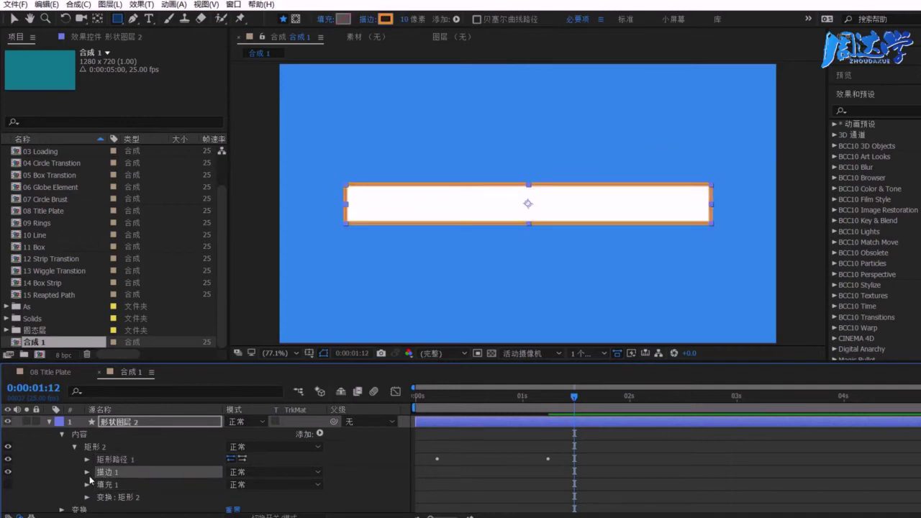
# - Scale the rectangle outline outward into a frame around the white bar
pyautogui.click(86, 472)
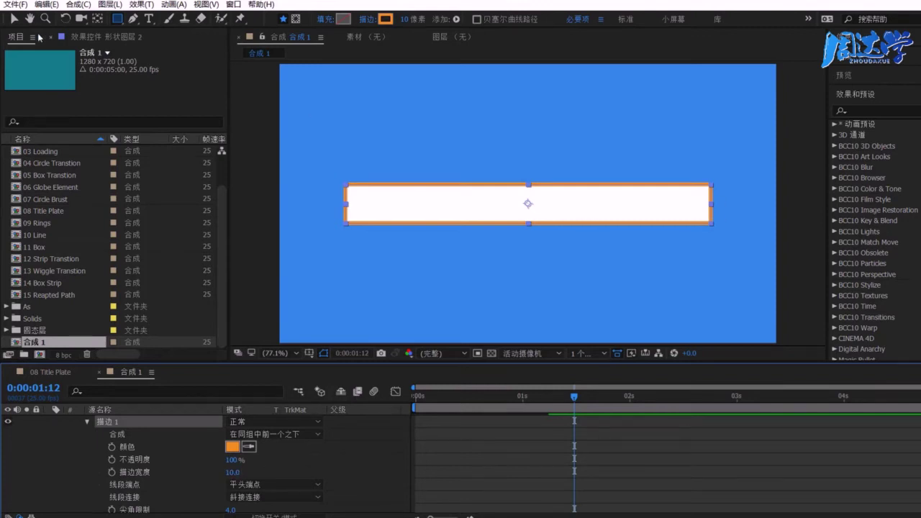
pyautogui.click(15, 21)
pyautogui.moveTo(711, 223); pyautogui.dragTo(720, 232)
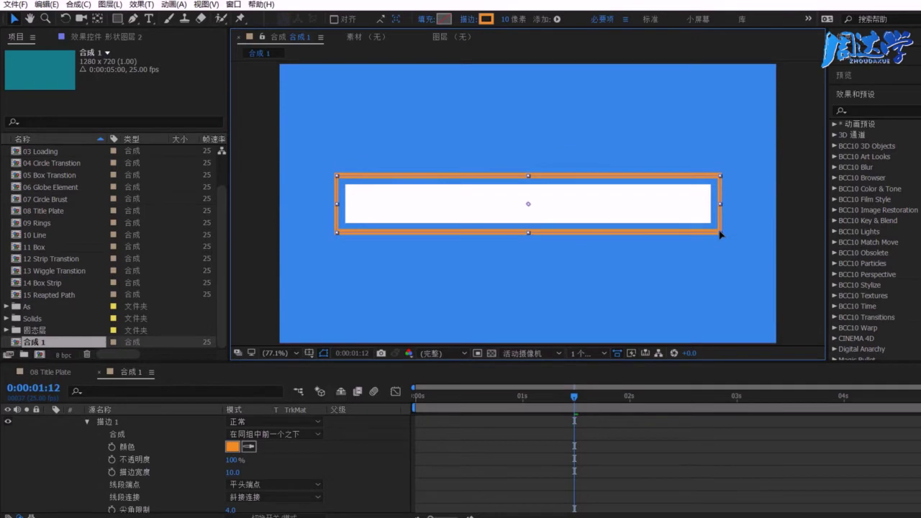
# - Thin the outline's stroke width to 2 px
pyautogui.click(232, 471)
pyautogui.write('3')
pyautogui.press('Return')
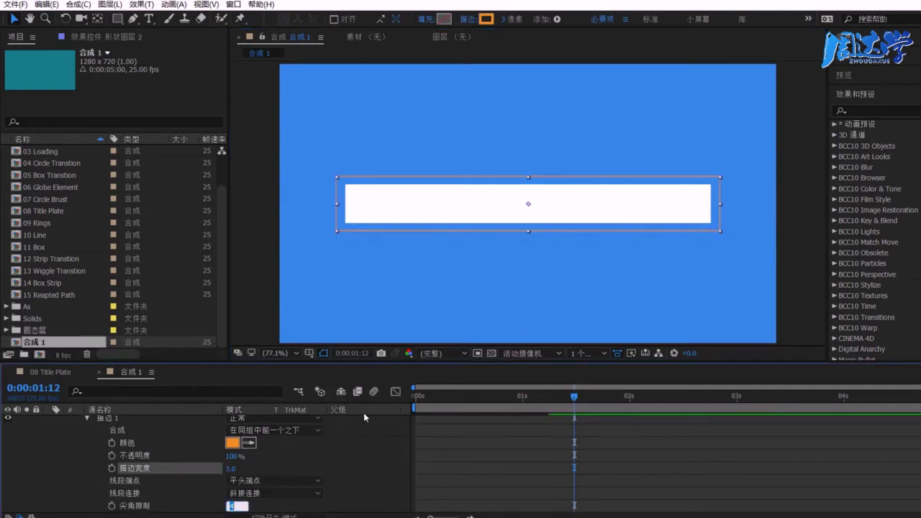
pyautogui.write('4')
pyautogui.write('5')
pyautogui.press('Tab')
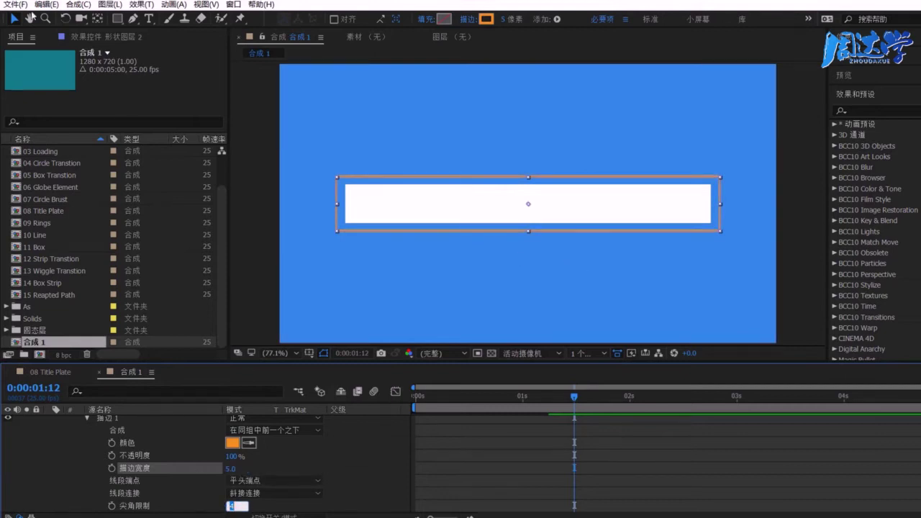
pyautogui.click(463, 95)
pyautogui.click(233, 468)
pyautogui.write('2')
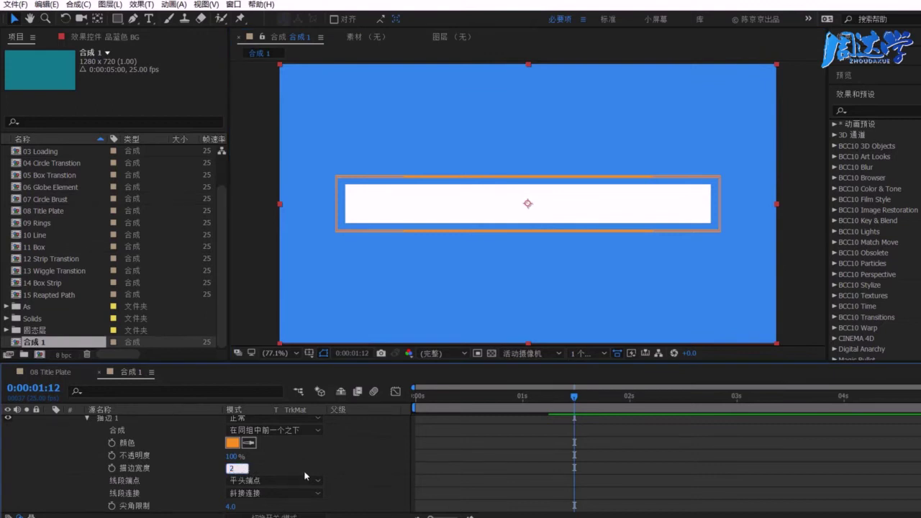
pyautogui.press('Return')
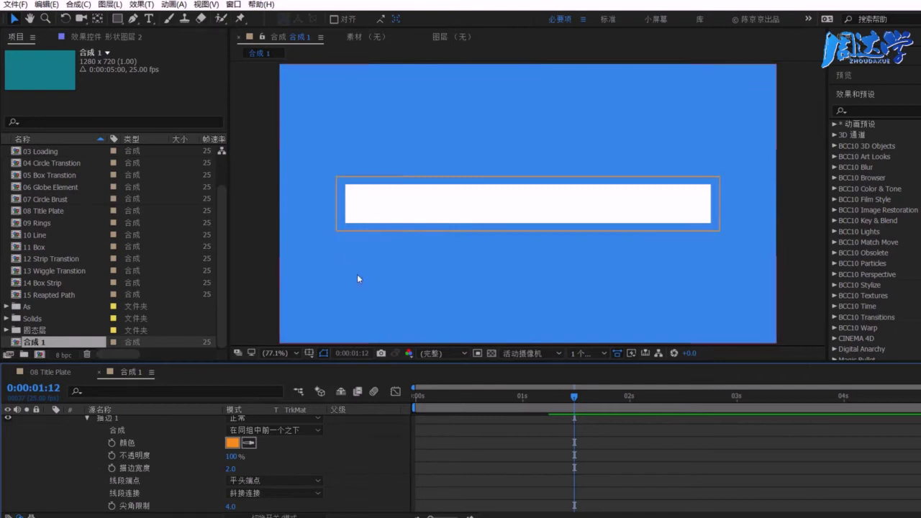
pyautogui.click(359, 229)
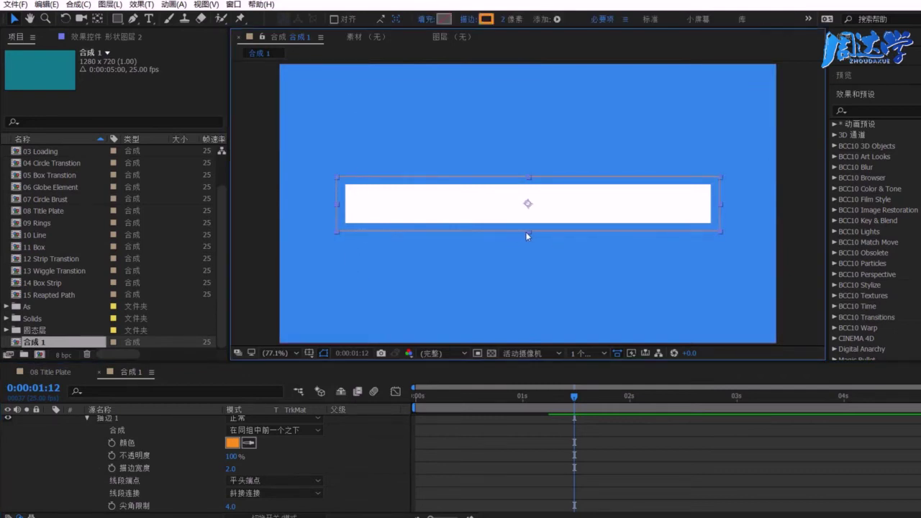
pyautogui.click(509, 265)
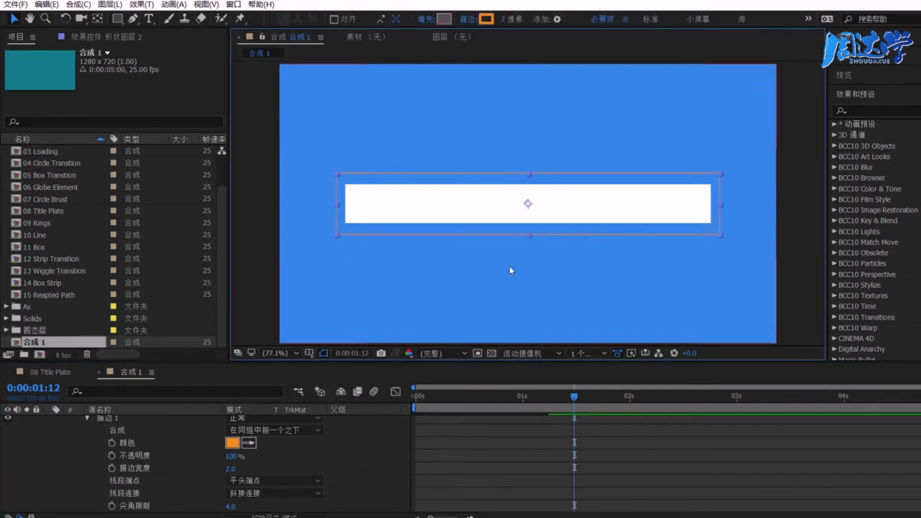
pyautogui.click(229, 467)
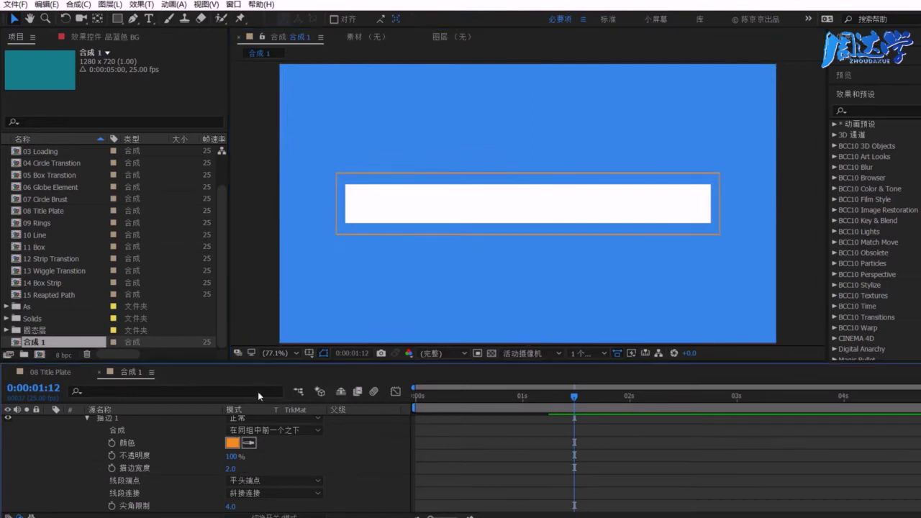
# - Set the outline's stroke colour to white, #FFFFFF
pyautogui.click(232, 443)
pyautogui.write('ffffff')
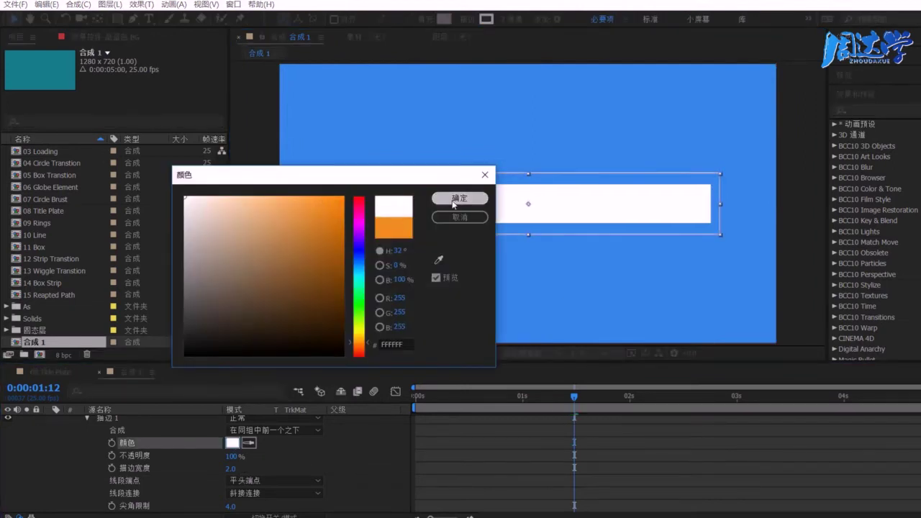
pyautogui.click(450, 198)
pyautogui.click(466, 287)
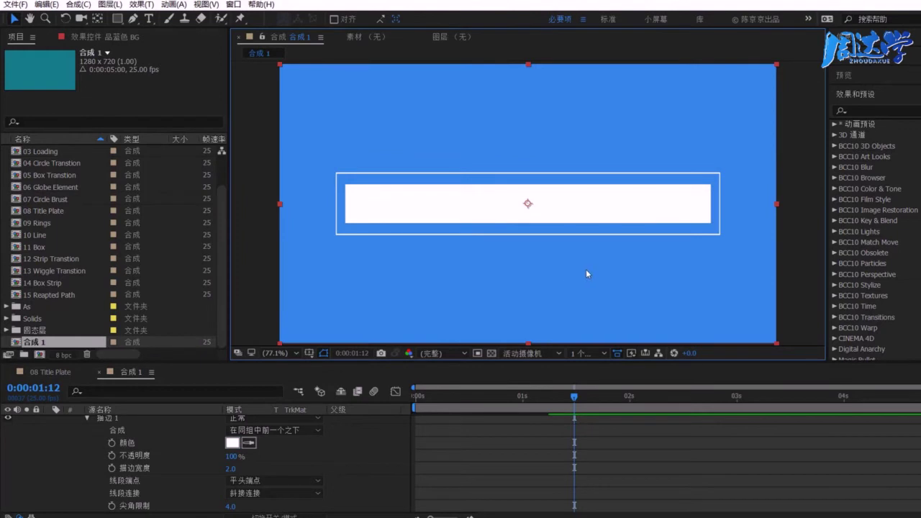
pyautogui.click(122, 430)
# - Add Trim Paths to the outline's Rectangle 2 group and expand Trim Paths 1's Start, End and Offset
pyautogui.scroll(2, 118, 428)
pyautogui.click(97, 443)
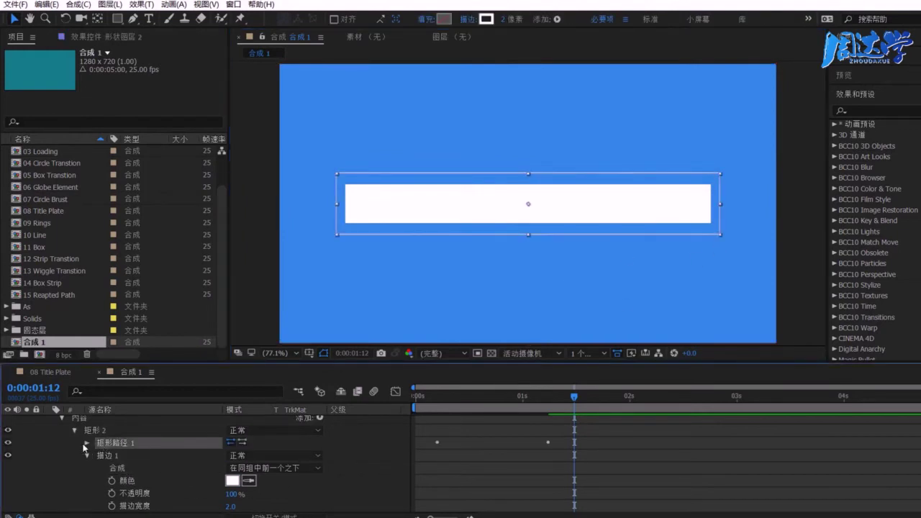
pyautogui.click(87, 456)
pyautogui.click(92, 429)
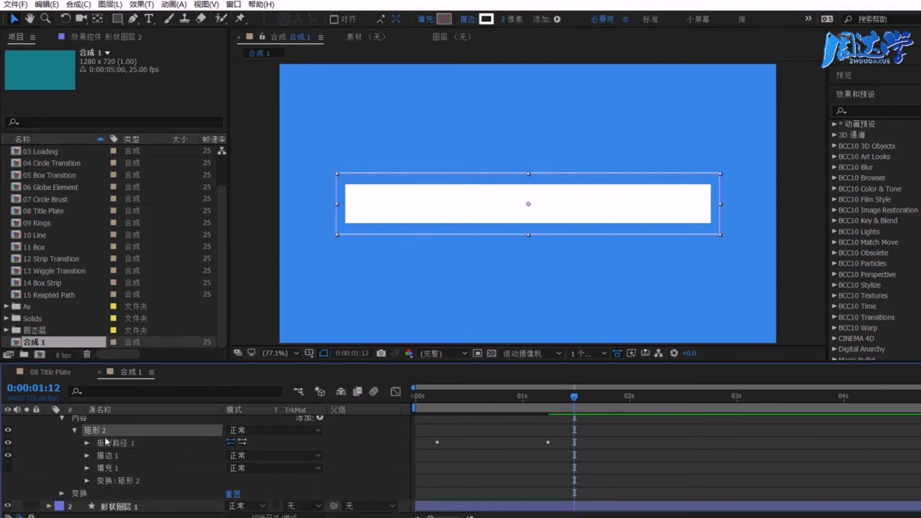
pyautogui.click(74, 431)
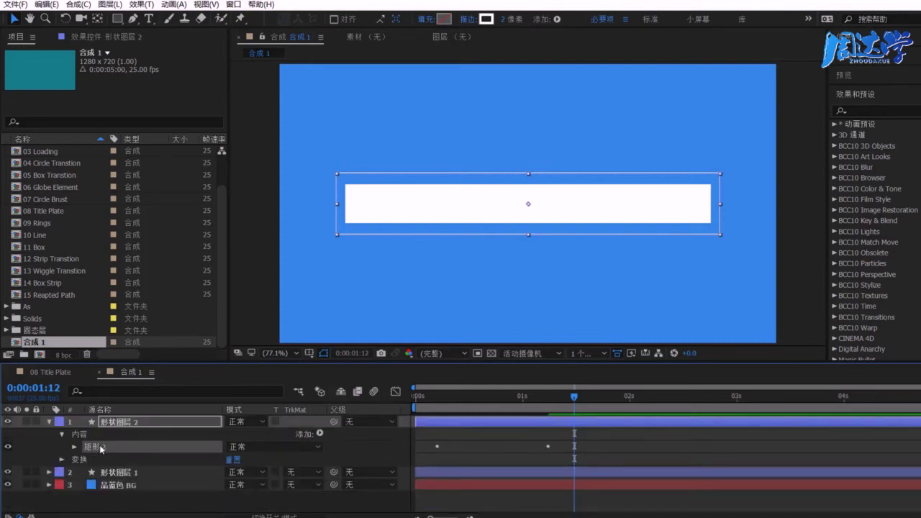
pyautogui.click(319, 434)
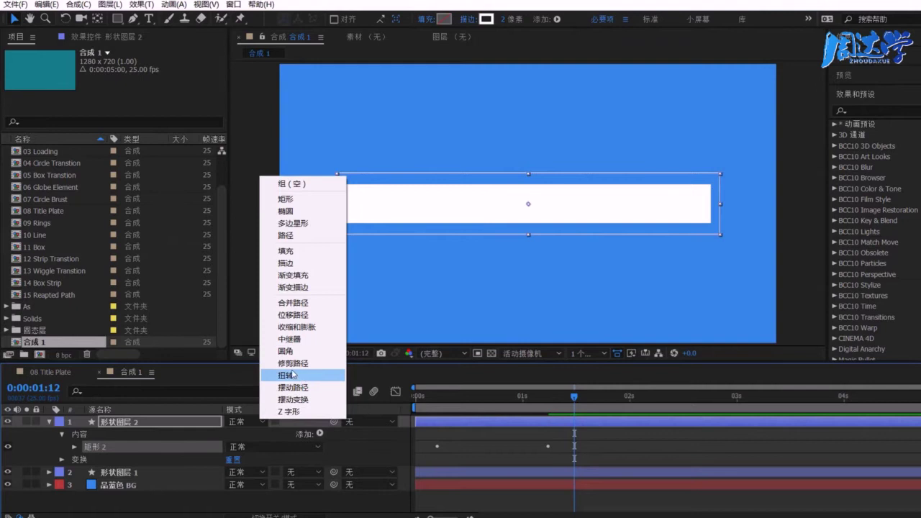
pyautogui.click(293, 362)
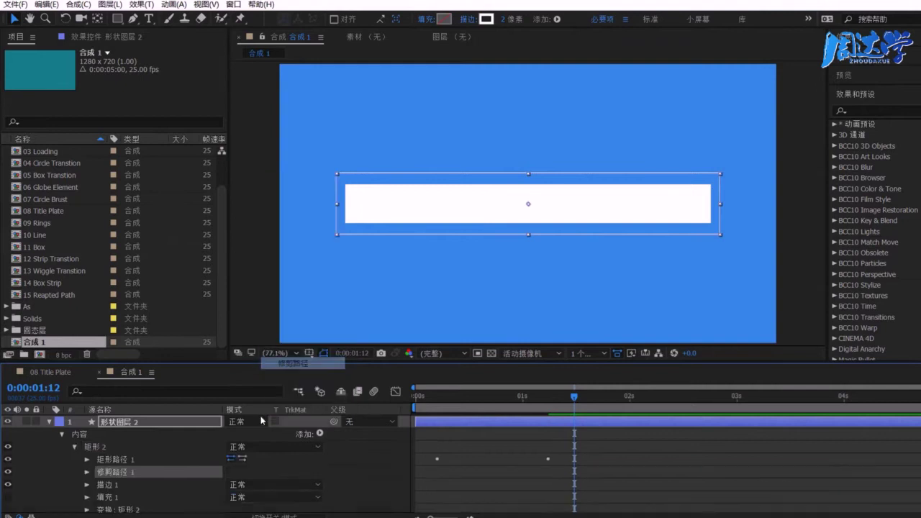
pyautogui.click(86, 473)
pyautogui.moveTo(577, 397)
pyautogui.mouseDown()
pyautogui.moveTo(578, 414)
pyautogui.moveTo(590, 413)
pyautogui.mouseUp()
# - Keyframe Trim Paths Start from 100% at 1:16 to 0% at 2:01
pyautogui.click(112, 468)
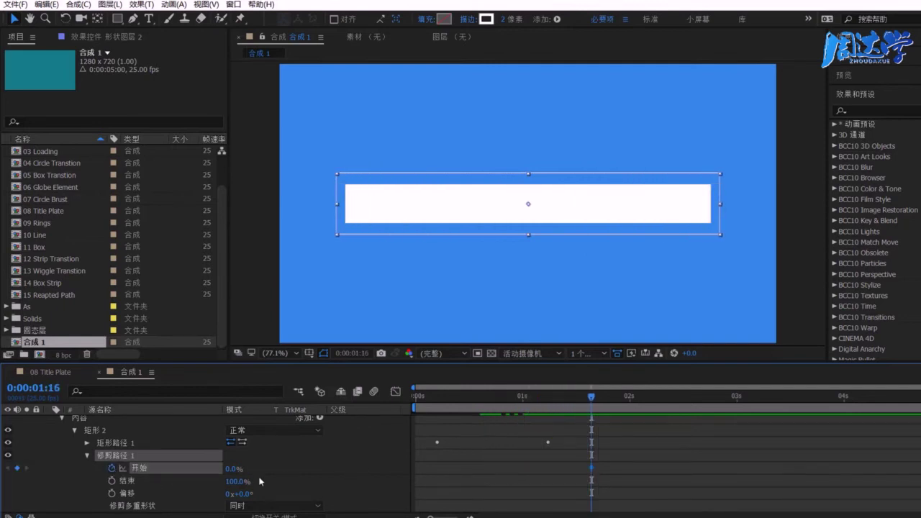
pyautogui.moveTo(235, 468); pyautogui.dragTo(343, 467)
pyautogui.moveTo(590, 396); pyautogui.dragTo(631, 397)
pyautogui.moveTo(234, 468); pyautogui.dragTo(173, 477)
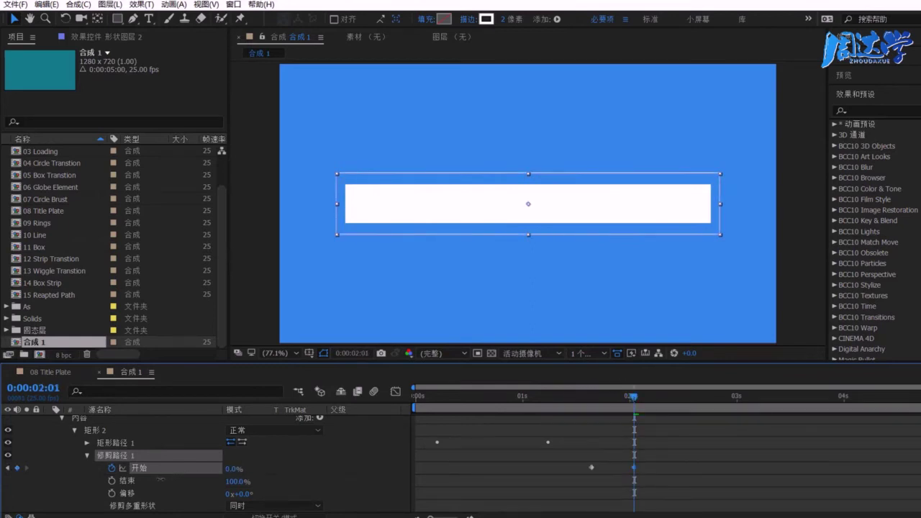
# - Keyframe Trim Paths End from 100% at 1:21 to 0% at 2:06
pyautogui.moveTo(632, 397); pyautogui.dragTo(612, 398)
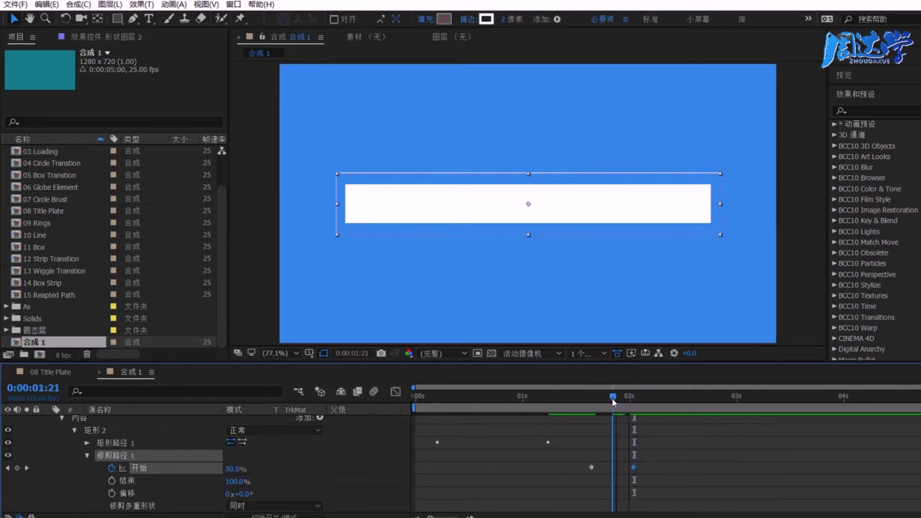
pyautogui.click(112, 481)
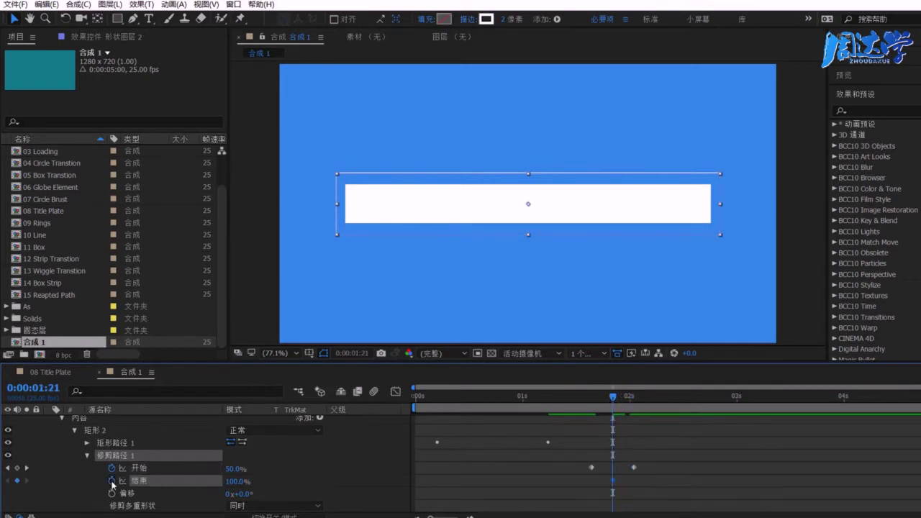
pyautogui.moveTo(615, 397); pyautogui.dragTo(655, 397)
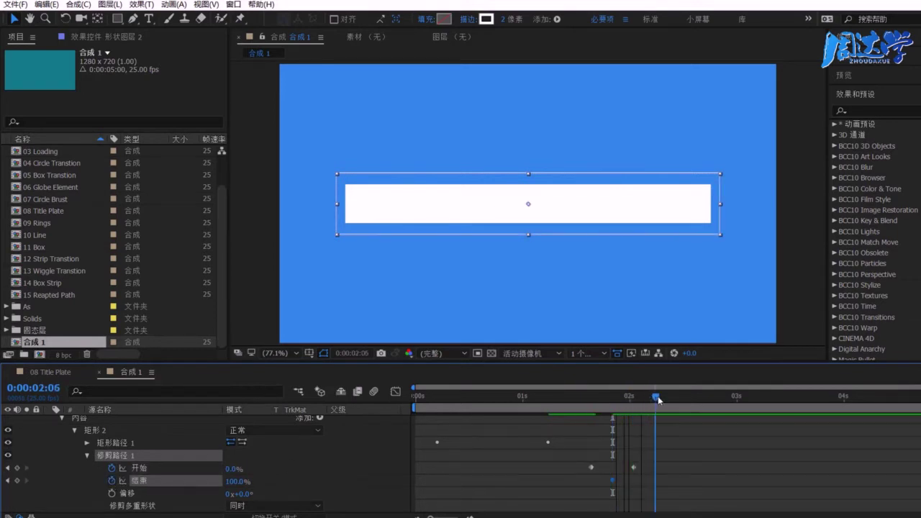
pyautogui.moveTo(234, 483); pyautogui.dragTo(124, 480)
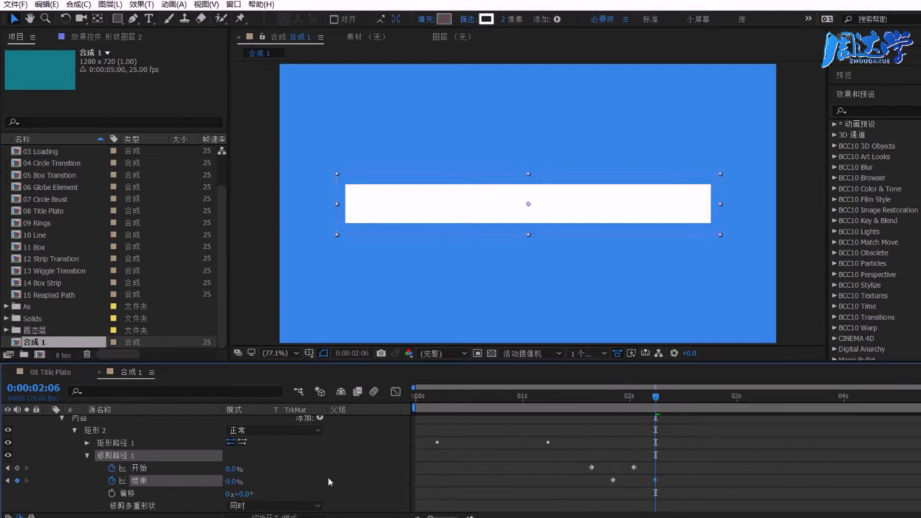
# - Apply Easy Ease (F9) to all the Trim Paths Start and End keyframes
pyautogui.moveTo(551, 460); pyautogui.dragTo(723, 495)
pyautogui.rightClick(655, 481)
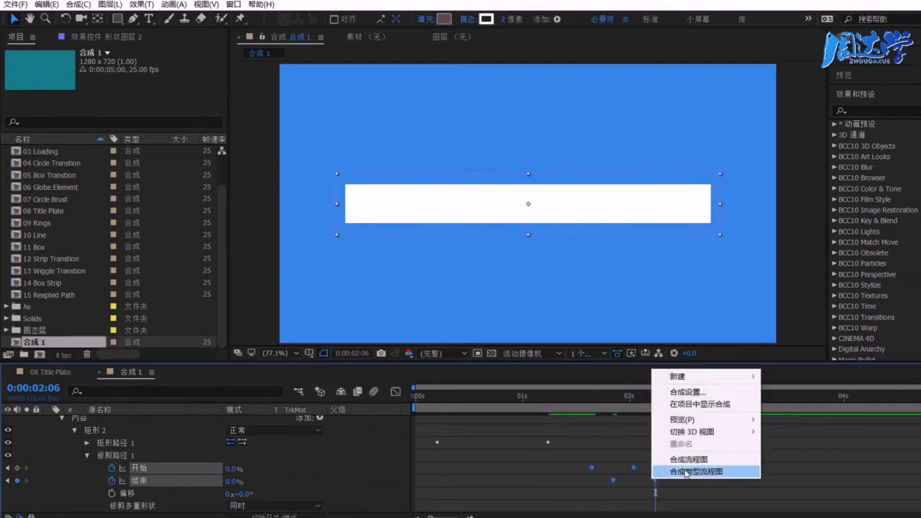
pyautogui.rightClick(613, 480)
pyautogui.moveTo(647, 474)
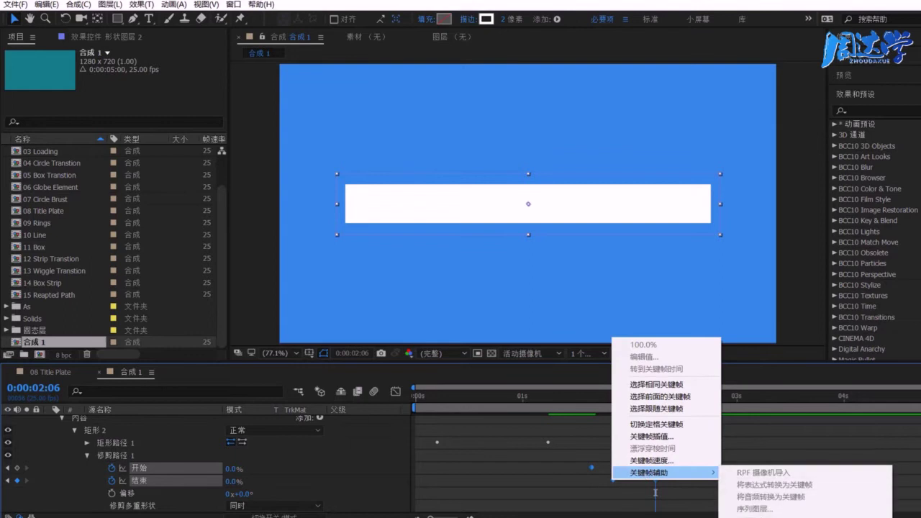
pyautogui.press('F9')
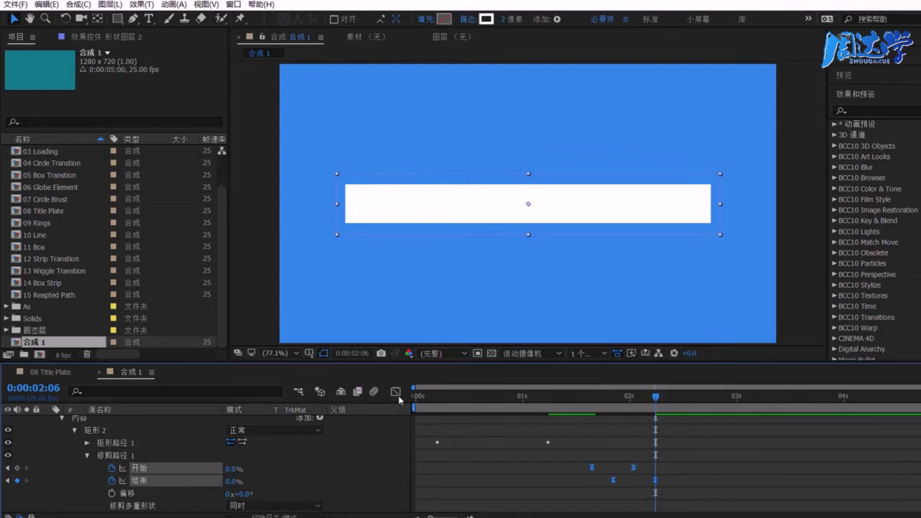
# - Shift the Trim Paths speed-curve peaks earlier in the Graph Editor and check the outline at 2:04
pyautogui.click(396, 392)
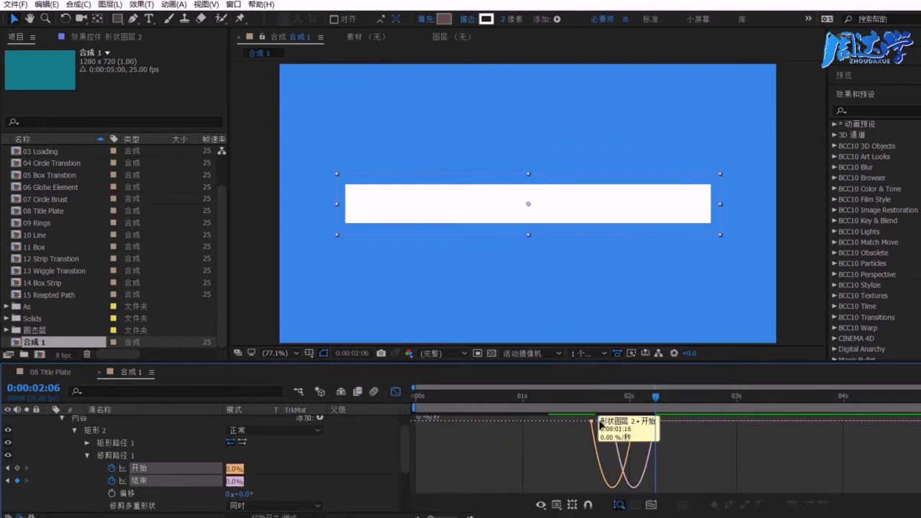
pyautogui.click(614, 420)
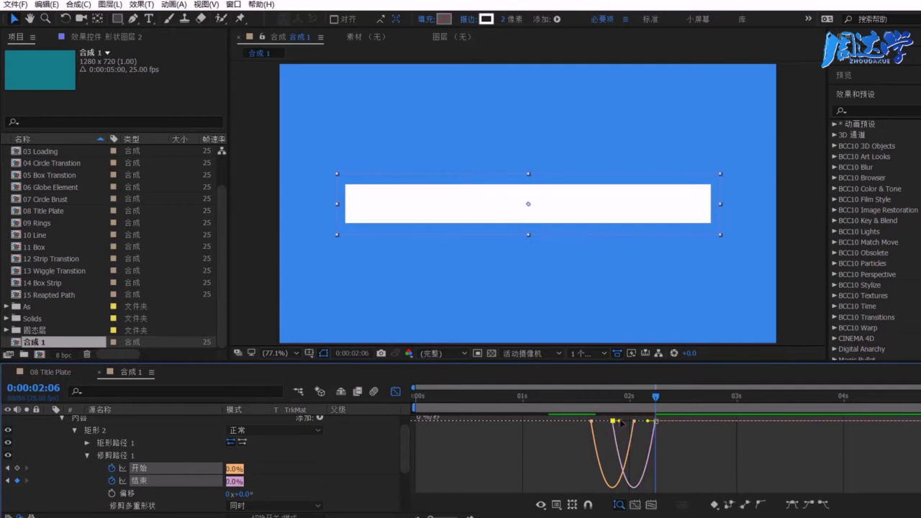
pyautogui.moveTo(621, 422); pyautogui.dragTo(603, 424)
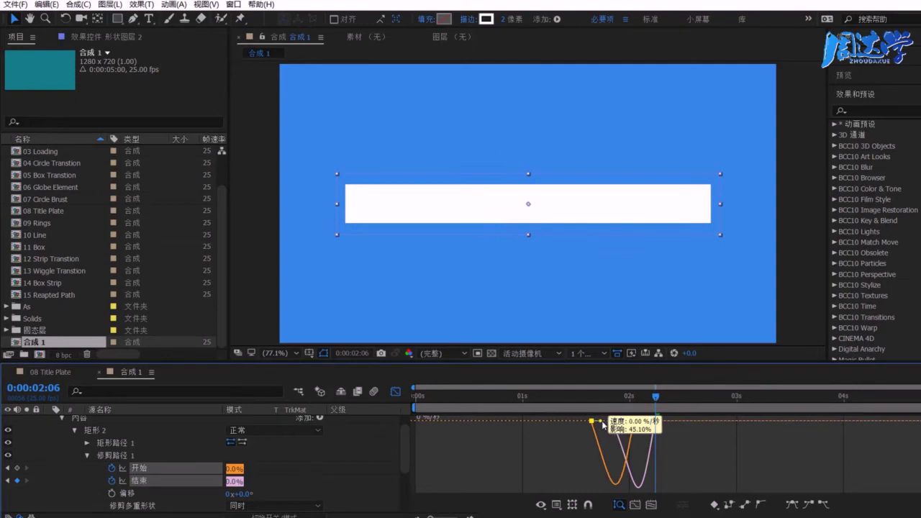
pyautogui.click(396, 392)
pyautogui.click(607, 446)
pyautogui.moveTo(576, 405)
pyautogui.mouseDown()
pyautogui.moveTo(646, 414)
pyautogui.moveTo(633, 415)
pyautogui.mouseUp()
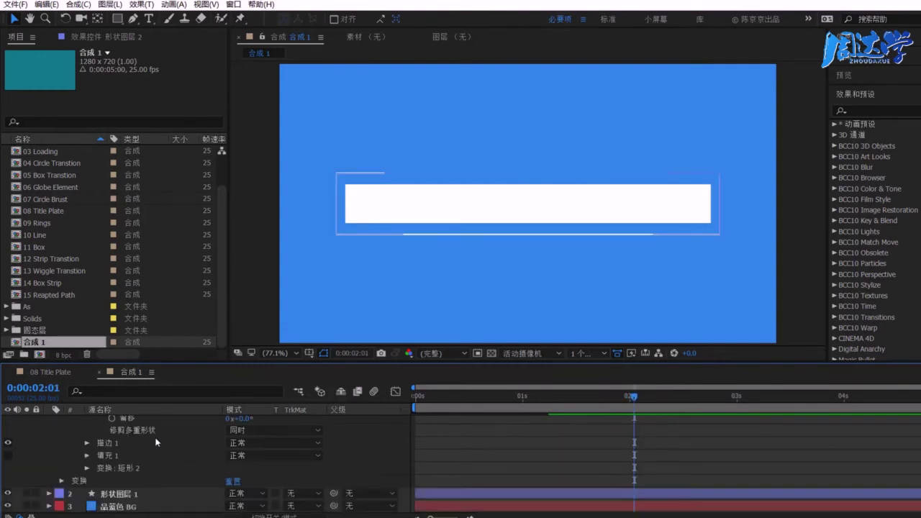
# - Collapse Shape Layer 2 and slide its bar earlier along the timeline
pyautogui.scroll(1, 92, 438)
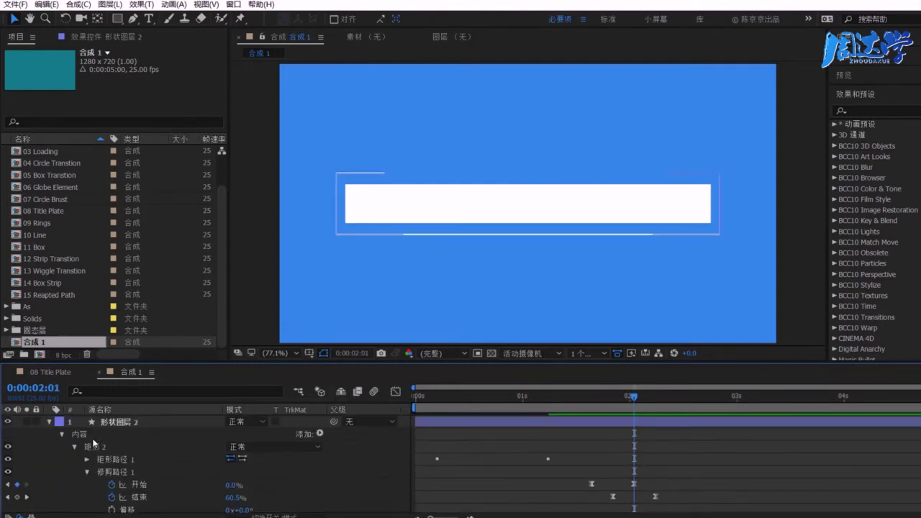
pyautogui.click(48, 422)
pyautogui.click(450, 396)
pyautogui.moveTo(421, 395); pyautogui.dragTo(633, 396)
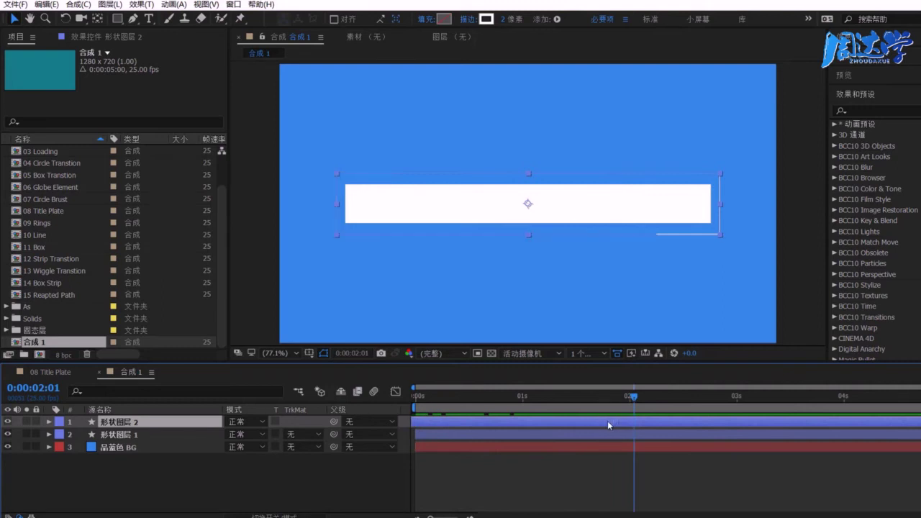
pyautogui.moveTo(614, 419); pyautogui.dragTo(447, 421)
pyautogui.moveTo(710, 422); pyautogui.dragTo(702, 424)
# - Shift the outline layer slightly later and preview it tracing around the growing bars
pyautogui.click(483, 396)
pyautogui.moveTo(483, 396); pyautogui.dragTo(416, 397)
pyautogui.moveTo(451, 422); pyautogui.dragTo(492, 424)
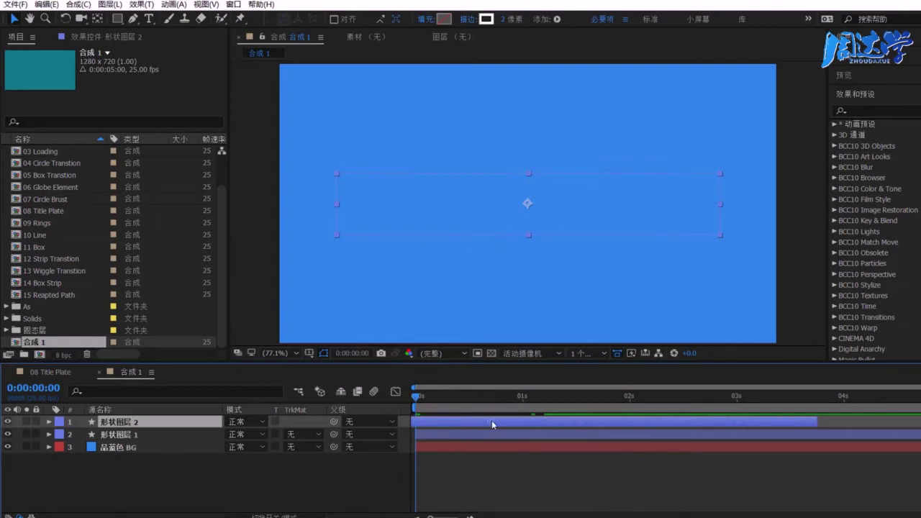
pyautogui.moveTo(428, 399)
pyautogui.mouseDown()
pyautogui.moveTo(568, 398)
pyautogui.moveTo(555, 420)
pyautogui.mouseUp()
pyautogui.moveTo(499, 396)
pyautogui.mouseDown()
pyautogui.moveTo(482, 400)
pyautogui.moveTo(495, 396)
pyautogui.mouseUp()
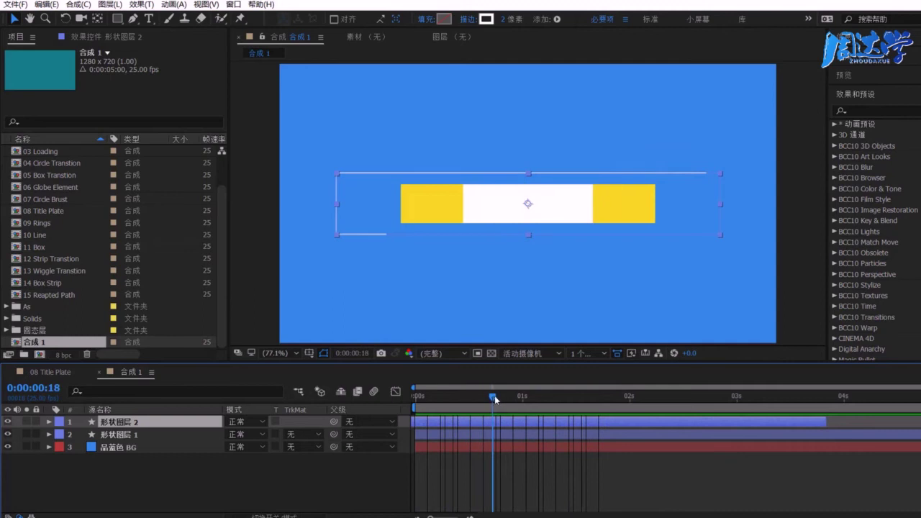
pyautogui.press('space')
pyautogui.press('space')
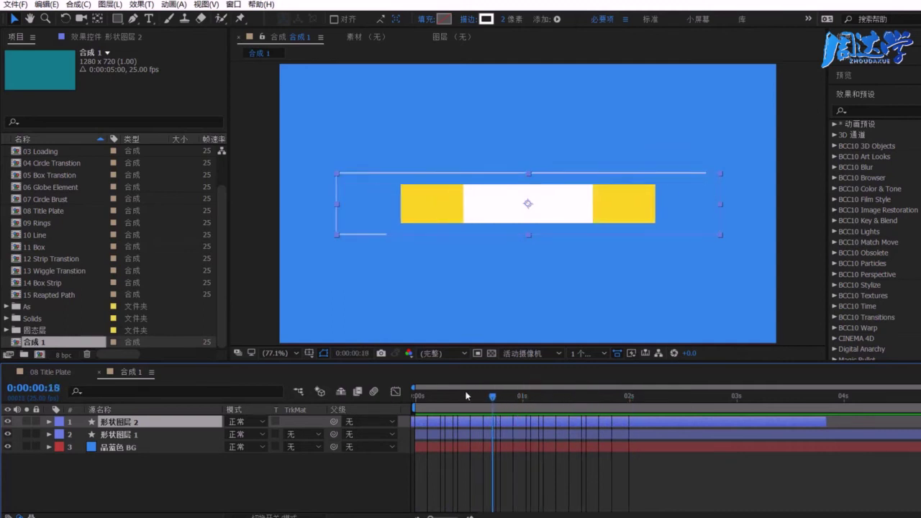
pyautogui.click(453, 396)
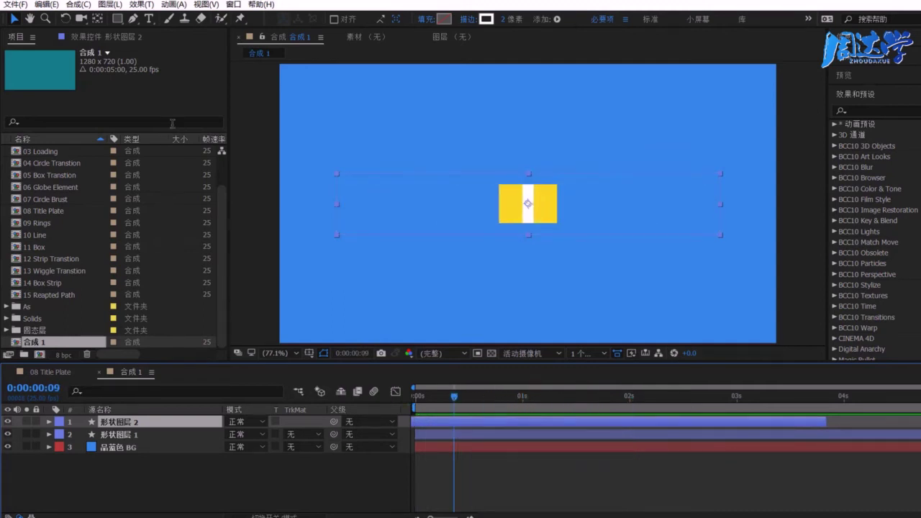
pyautogui.click(113, 494)
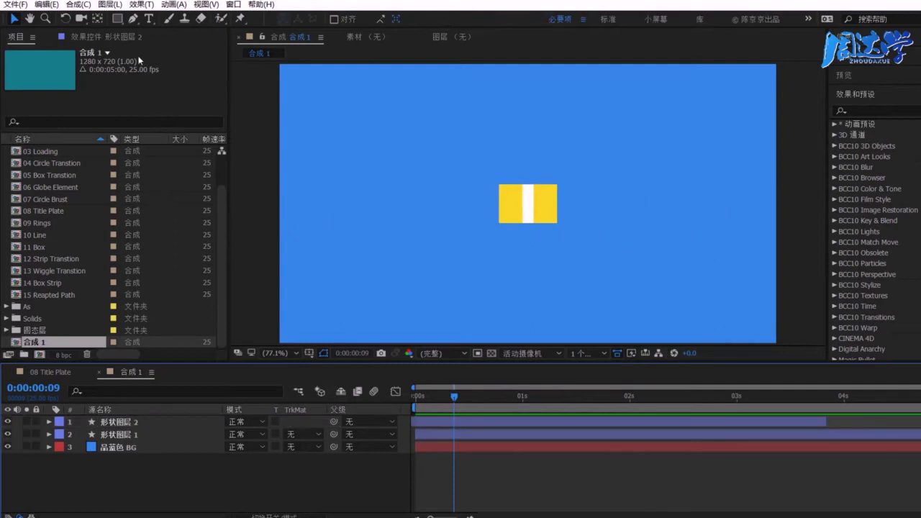
# - Draw a small yellow rectangle as new shape layer 形状图层 3 and expand its Rectangle 1 group
pyautogui.click(117, 18)
pyautogui.moveTo(465, 223)
pyautogui.mouseDown()
pyautogui.moveTo(498, 257)
pyautogui.moveTo(477, 237)
pyautogui.mouseUp()
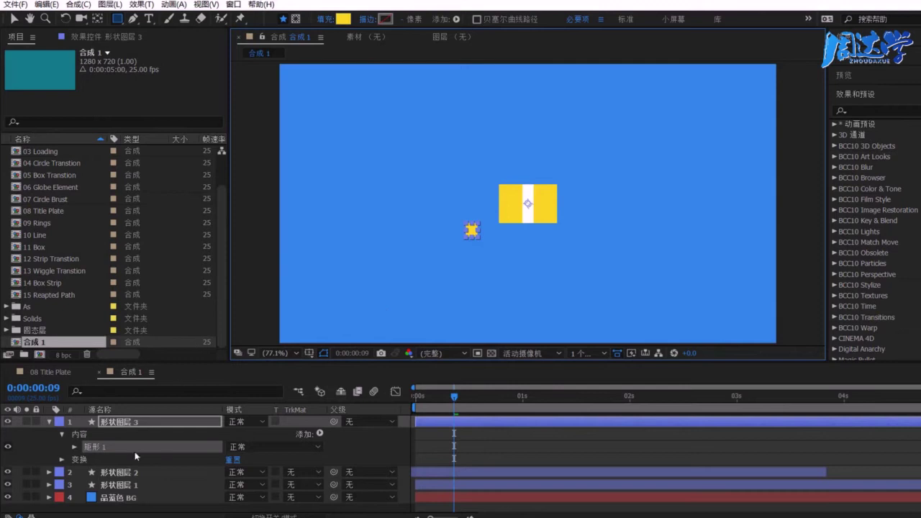
pyautogui.click(49, 422)
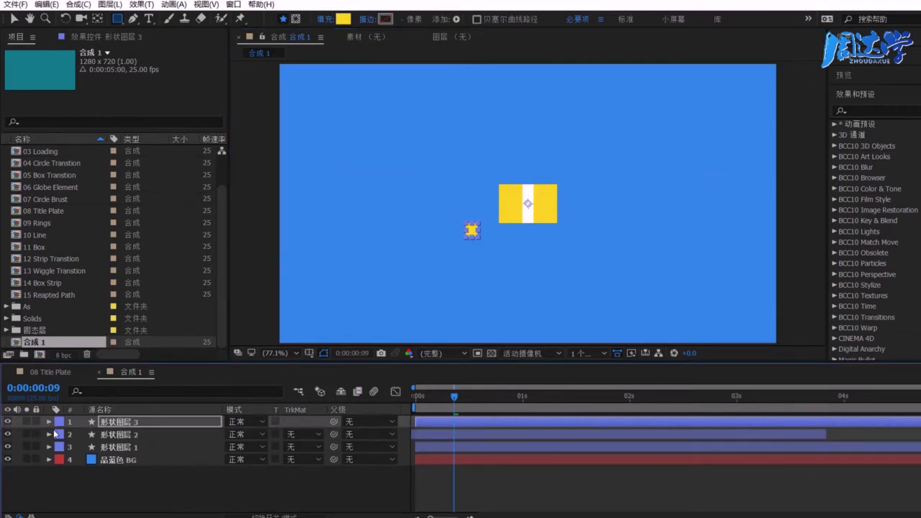
pyautogui.click(49, 422)
pyautogui.click(62, 435)
pyautogui.click(62, 434)
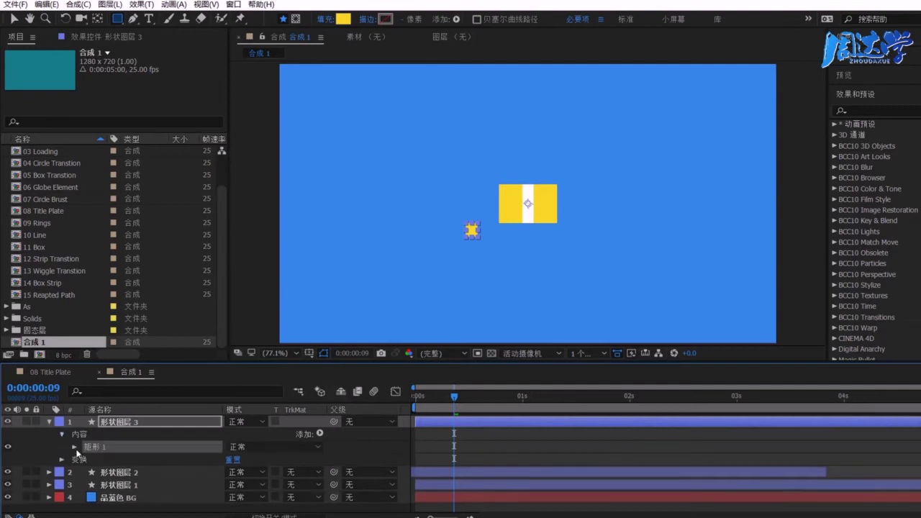
pyautogui.click(74, 447)
pyautogui.click(119, 457)
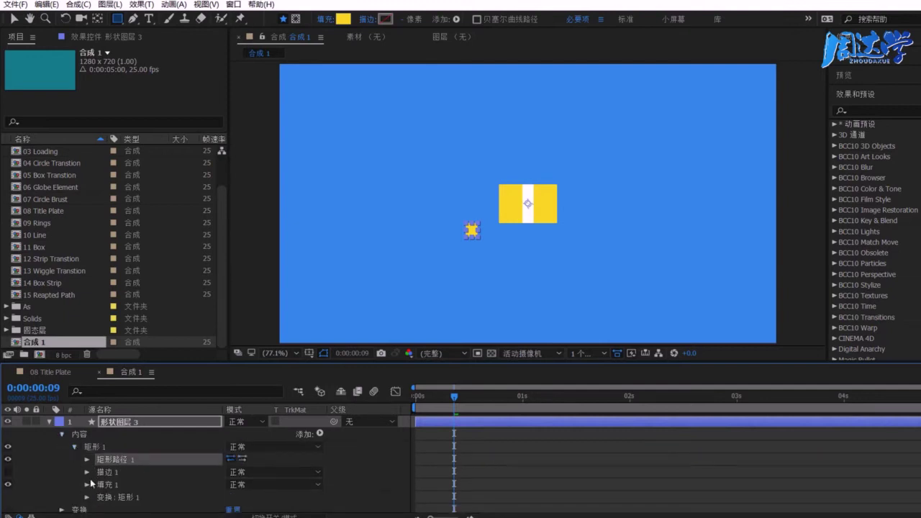
pyautogui.click(108, 499)
# - Set the Rectangle 1 group's Transform Position to 0, 0
pyautogui.scroll(-2, 132, 481)
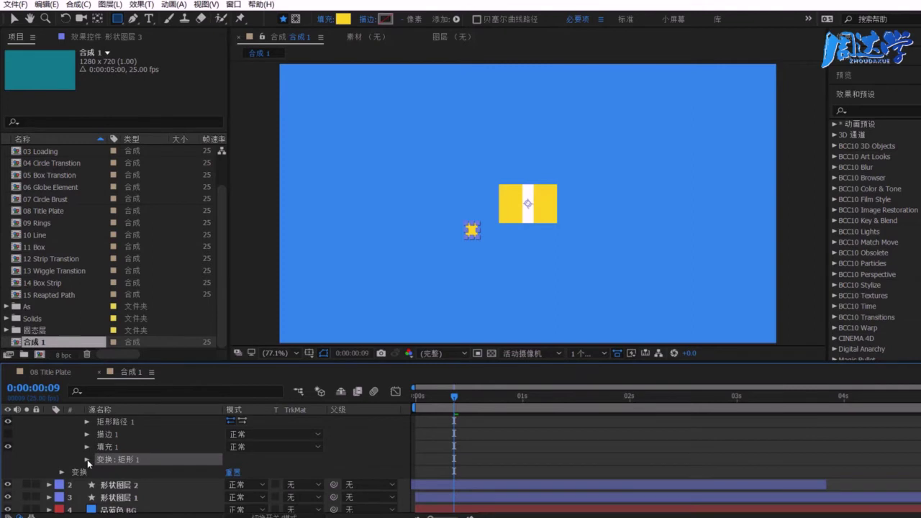
pyautogui.click(87, 459)
pyautogui.click(242, 447)
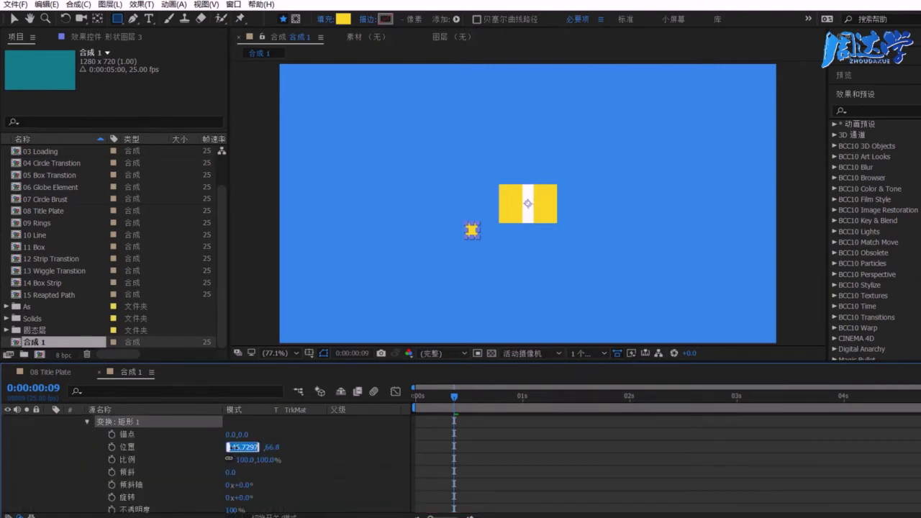
pyautogui.write('0')
pyautogui.press('Tab')
pyautogui.write('0')
pyautogui.press('Return')
# - Set the Rectangle Path Position to 280, 0
pyautogui.scroll(2, 143, 479)
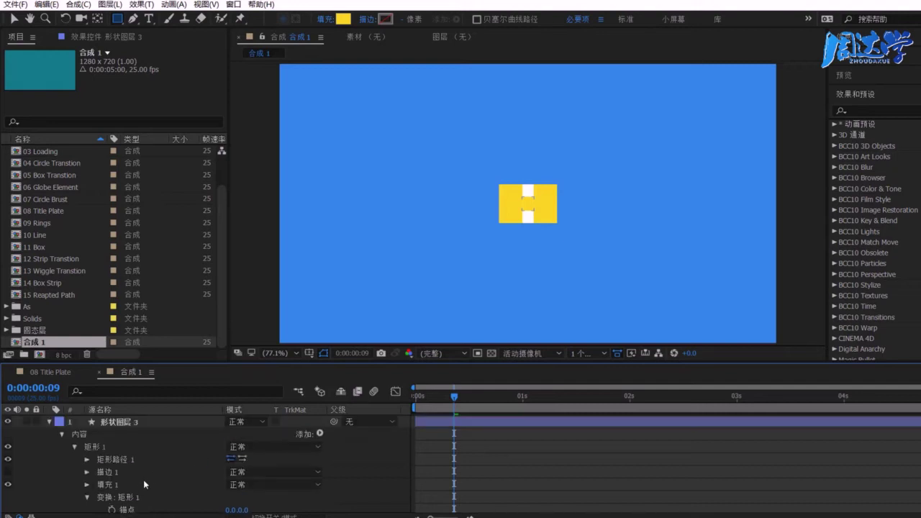
pyautogui.click(87, 459)
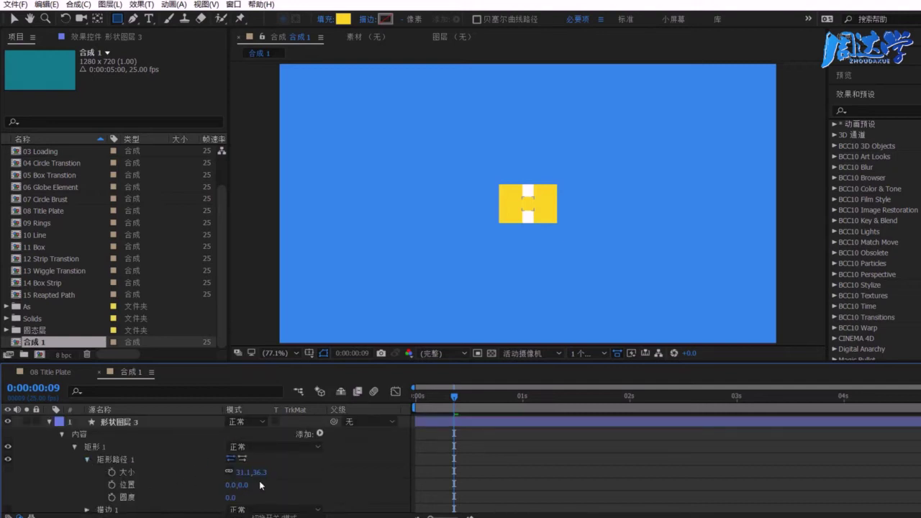
pyautogui.moveTo(242, 486)
pyautogui.mouseDown()
pyautogui.moveTo(268, 488)
pyautogui.moveTo(243, 488)
pyautogui.mouseUp()
pyautogui.moveTo(231, 484); pyautogui.dragTo(302, 485)
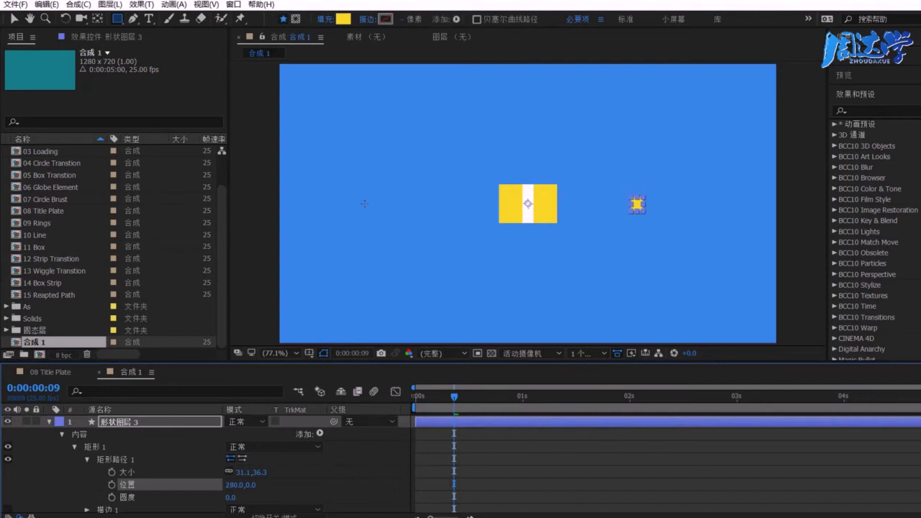
# - Set the small square's fill colour to white (FFFFFF) and reframe the viewer to preview it
pyautogui.click(344, 19)
pyautogui.click(188, 197)
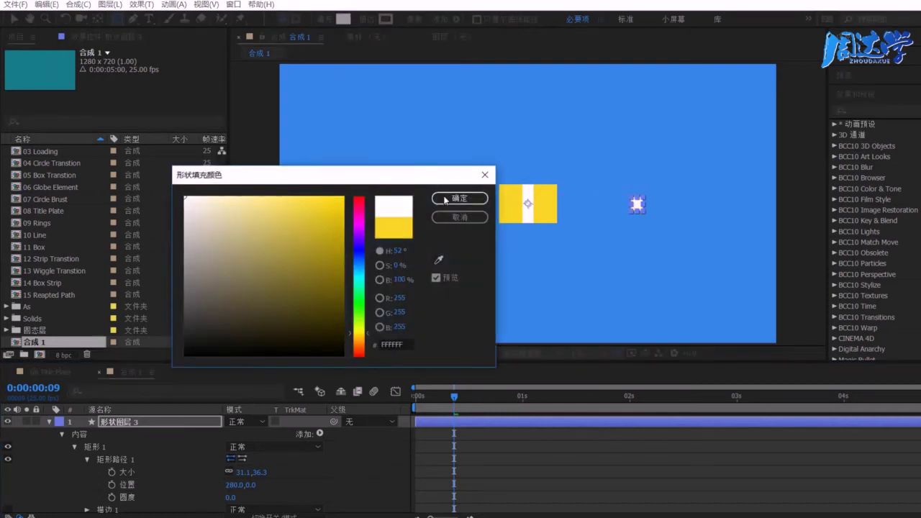
pyautogui.click(467, 201)
pyautogui.scroll(-1, 598, 206)
pyautogui.scroll(3, 487, 237)
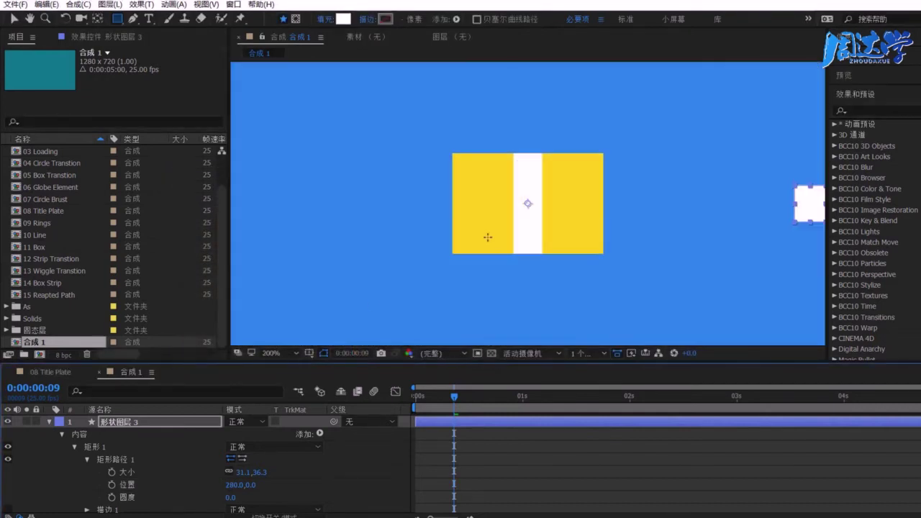
pyautogui.scroll(-1, 708, 193)
pyautogui.moveTo(719, 205); pyautogui.dragTo(493, 230)
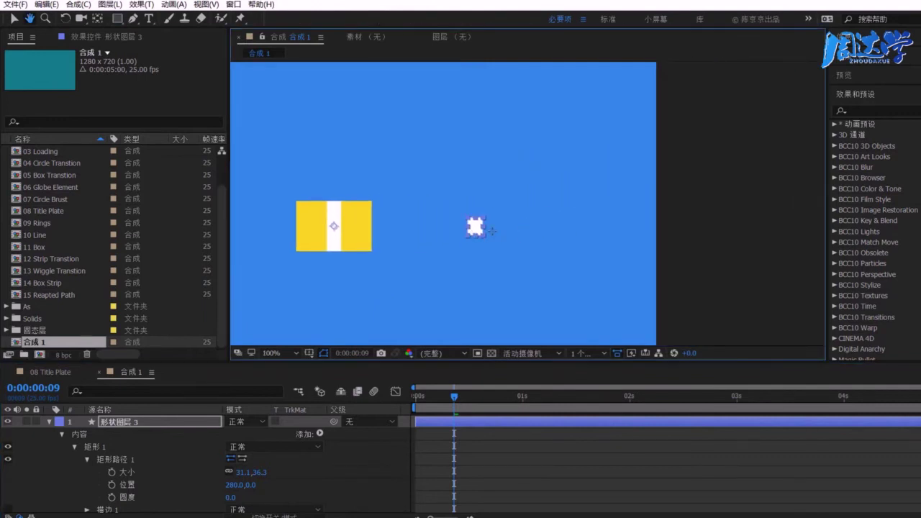
pyautogui.scroll(1, 448, 245)
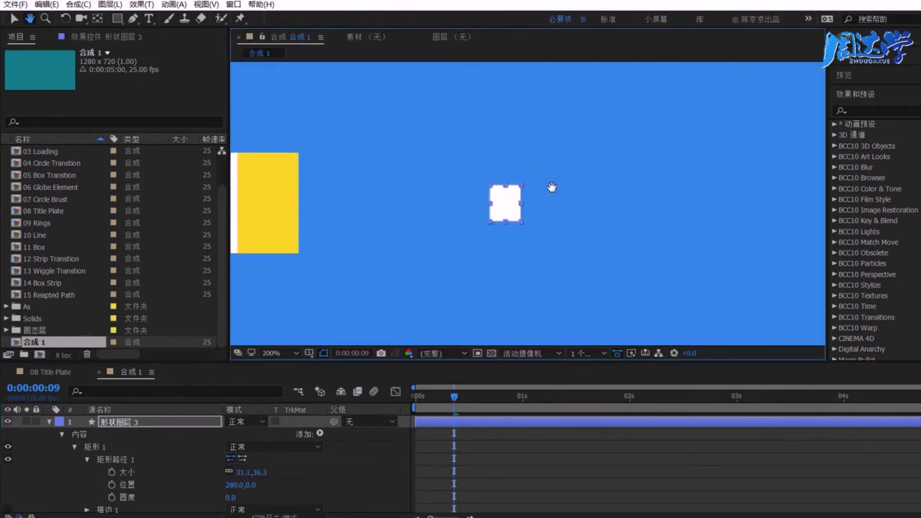
pyautogui.moveTo(456, 407); pyautogui.dragTo(464, 405)
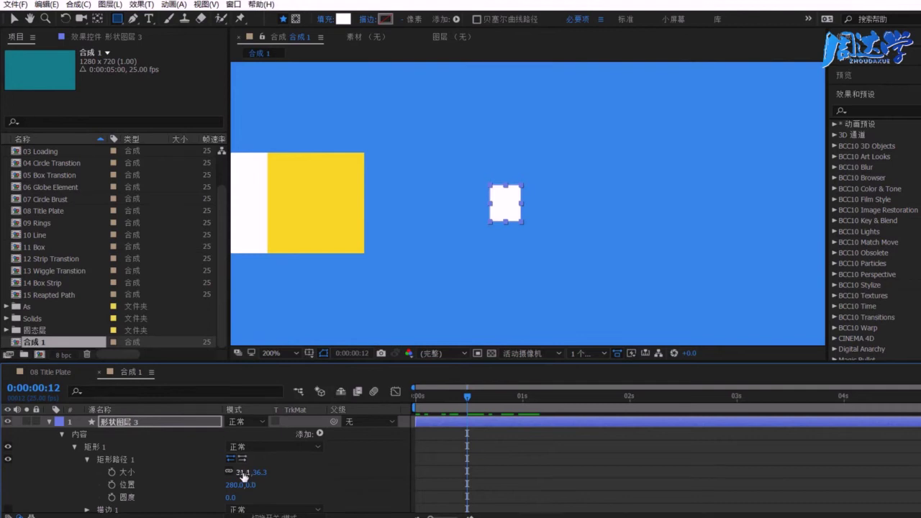
pyautogui.moveTo(458, 401); pyautogui.dragTo(406, 402)
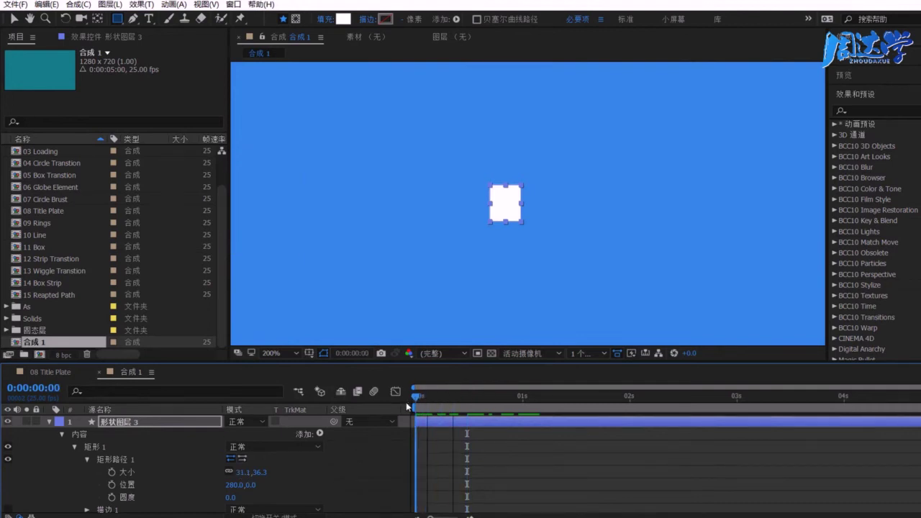
# - Preview the animation from the start, leaving the Size stopwatch off
pyautogui.press('space')
pyautogui.press('space')
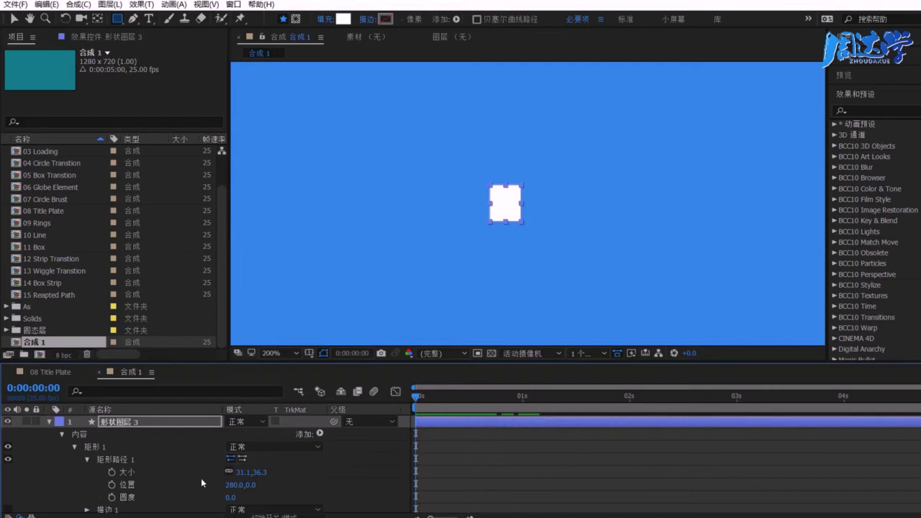
pyautogui.click(112, 473)
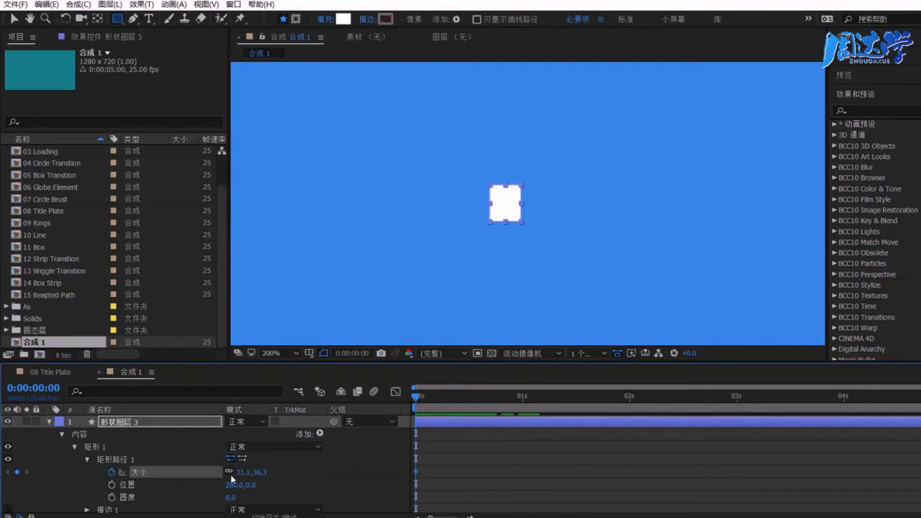
pyautogui.click(112, 471)
# - Set Rectangle Path 1 Size to 20 × 20
pyautogui.click(243, 472)
pyautogui.write('20')
pyautogui.press('Return')
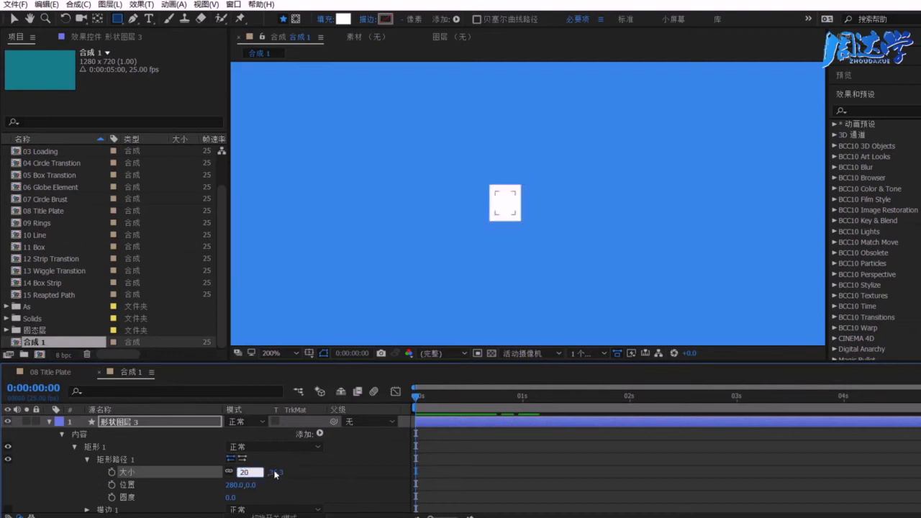
pyautogui.click(259, 473)
pyautogui.write('22')
pyautogui.write('0')
pyautogui.press('Tab')
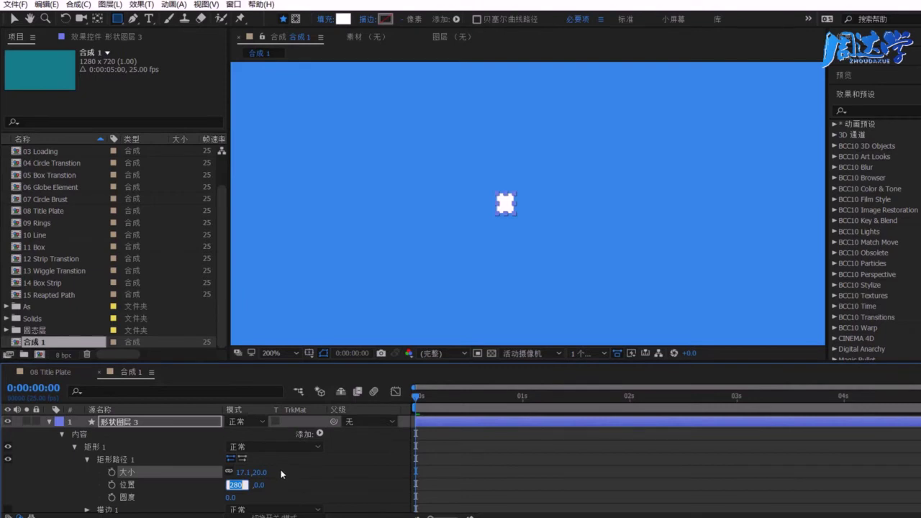
pyautogui.press('Return')
pyautogui.click(242, 472)
pyautogui.write('2')
pyautogui.press('Return')
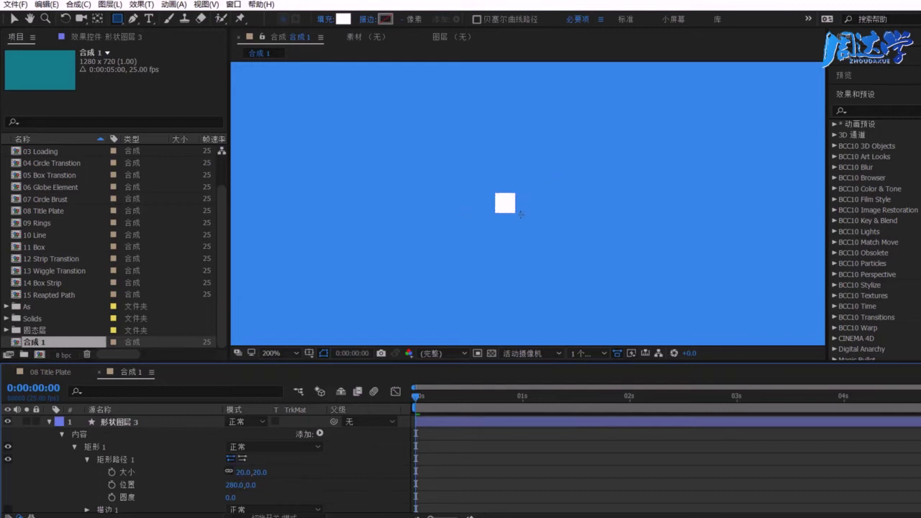
# - Add Repeater 1 (中继器 1) to the square's Rectangle 1 group
pyautogui.click(109, 459)
pyautogui.click(75, 448)
pyautogui.click(90, 448)
pyautogui.click(319, 434)
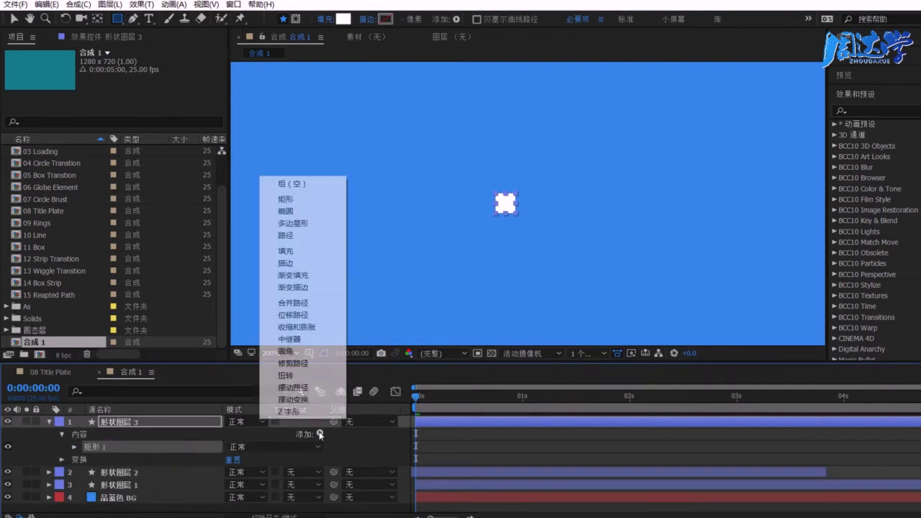
pyautogui.click(291, 339)
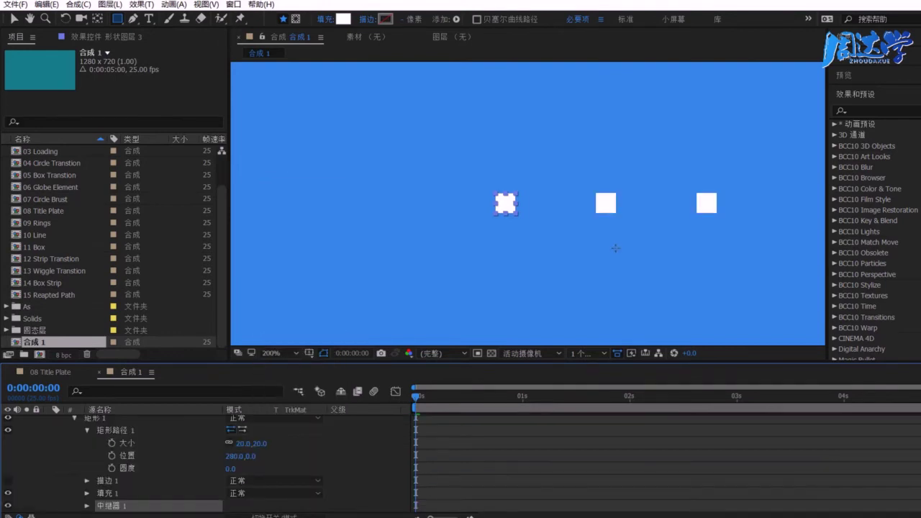
# - Set Transform: Repeater 1 Position to 0 and undo a trial rotation
pyautogui.click(87, 506)
pyautogui.click(100, 507)
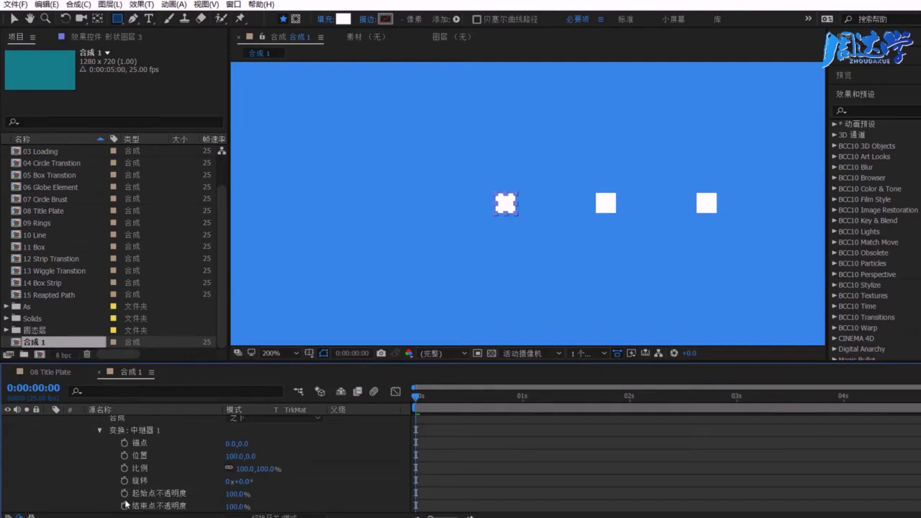
pyautogui.click(233, 456)
pyautogui.write('0')
pyautogui.press('Return')
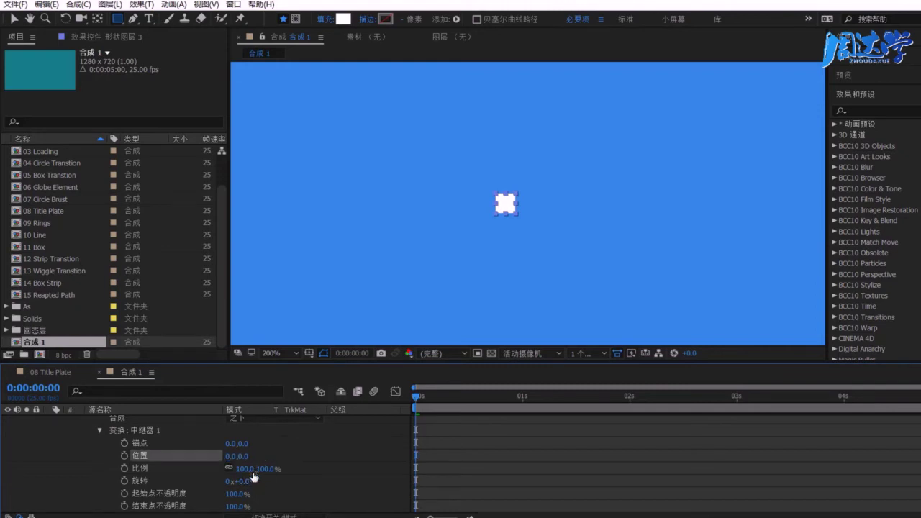
pyautogui.moveTo(247, 482); pyautogui.dragTo(267, 487)
pyautogui.hotkey('ctrl', 'z')
# - Set Repeater Copies to 4 and experiment with the copies' position offset
pyautogui.scroll(2, 211, 457)
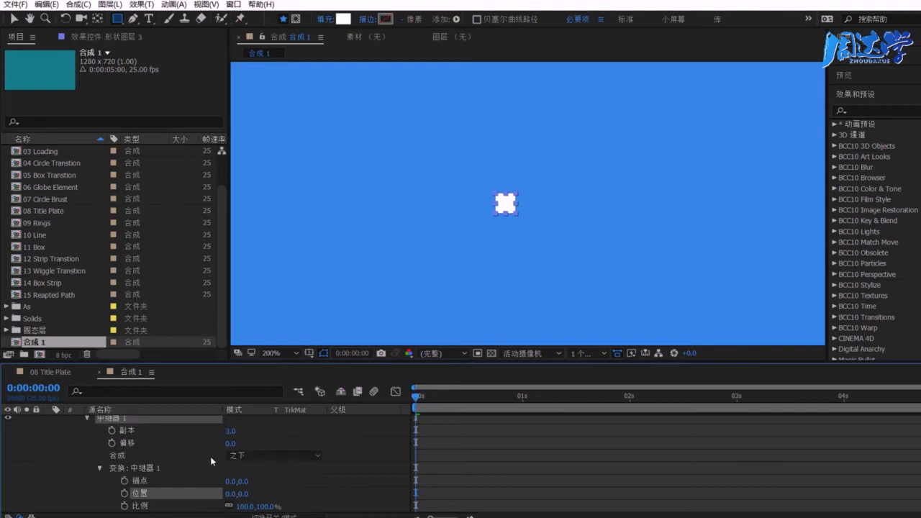
pyautogui.click(237, 430)
pyautogui.write('4')
pyautogui.press('Return')
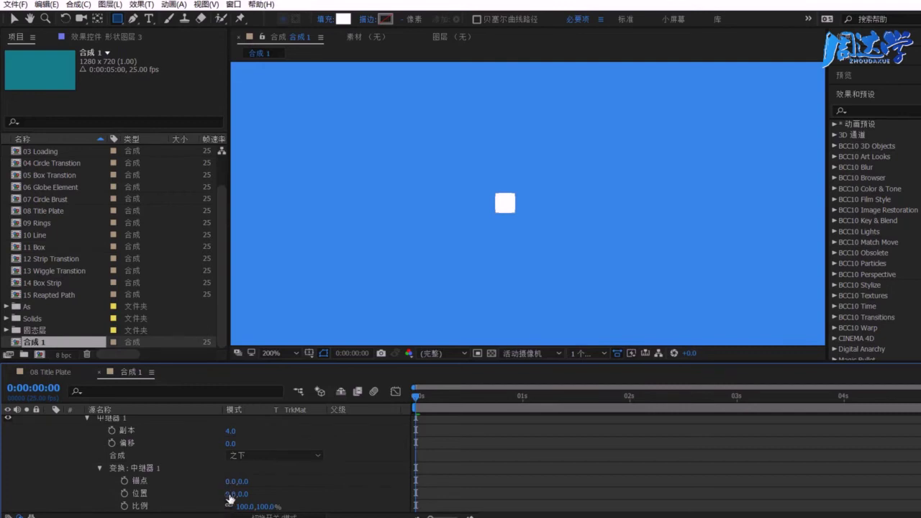
pyautogui.moveTo(228, 493); pyautogui.dragTo(261, 497)
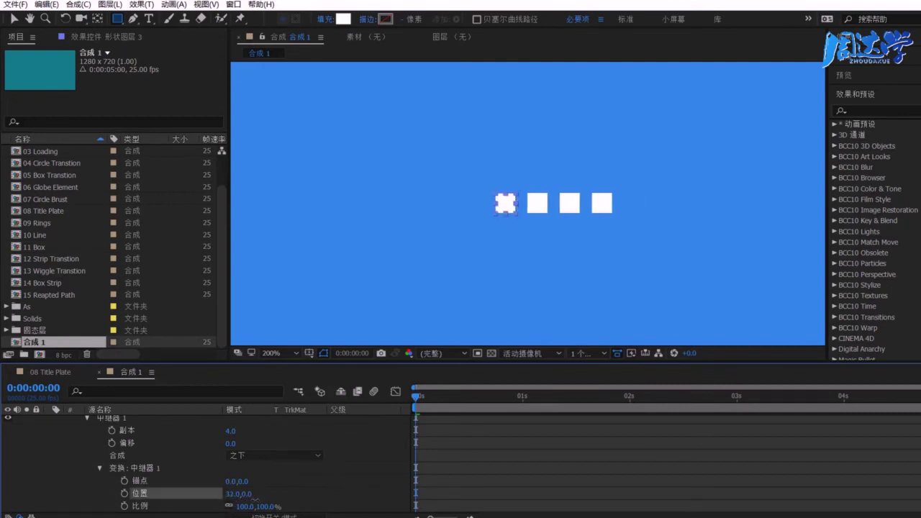
pyautogui.moveTo(245, 494)
pyautogui.mouseDown()
pyautogui.moveTo(278, 499)
pyautogui.moveTo(242, 500)
pyautogui.mouseUp()
pyautogui.press('`')
# - Maximize the Timeline to inspect the Rectangle transform, then restore the normal layout
pyautogui.press('`')
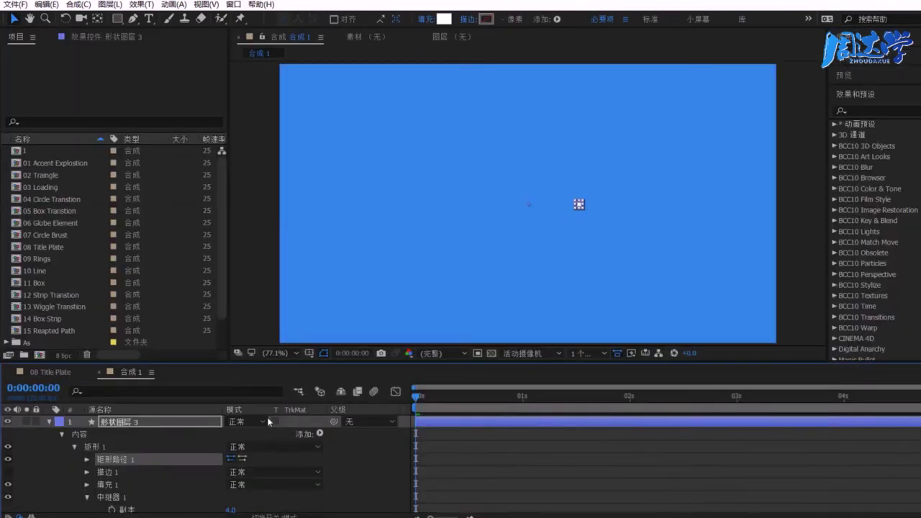
pyautogui.press('`')
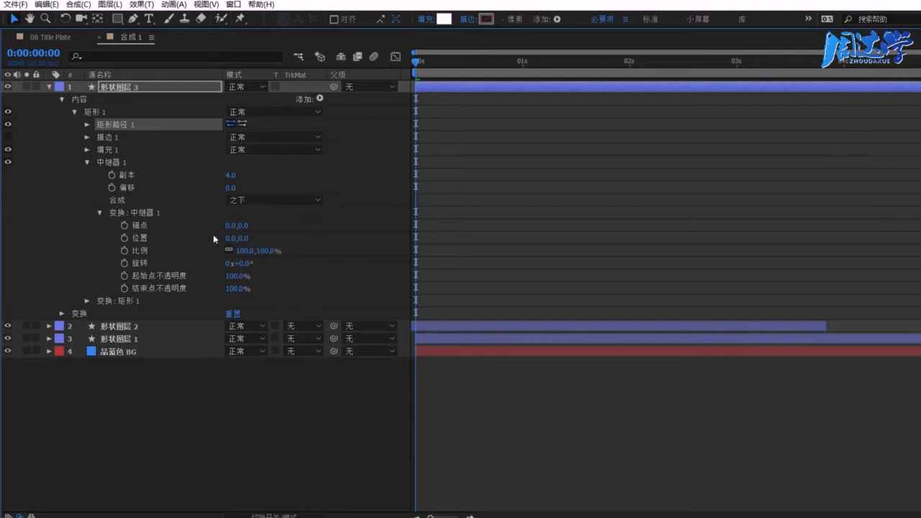
pyautogui.click(156, 214)
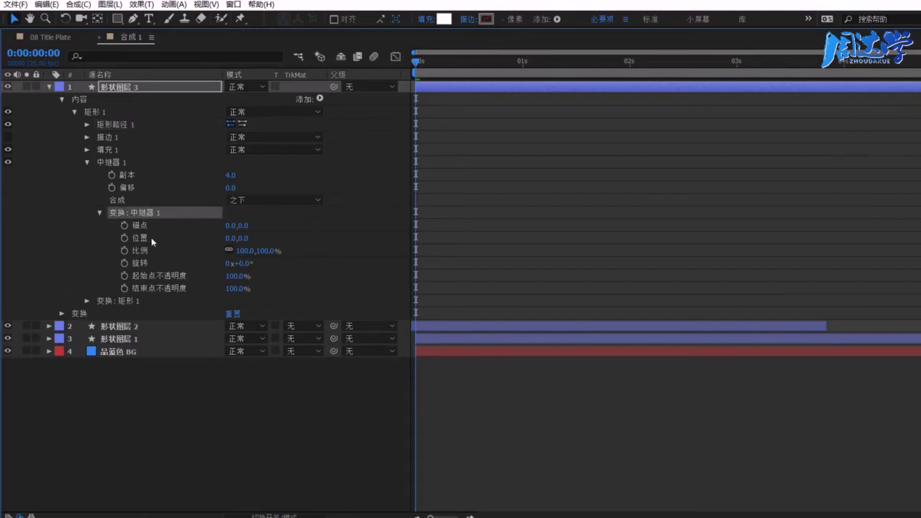
pyautogui.click(86, 302)
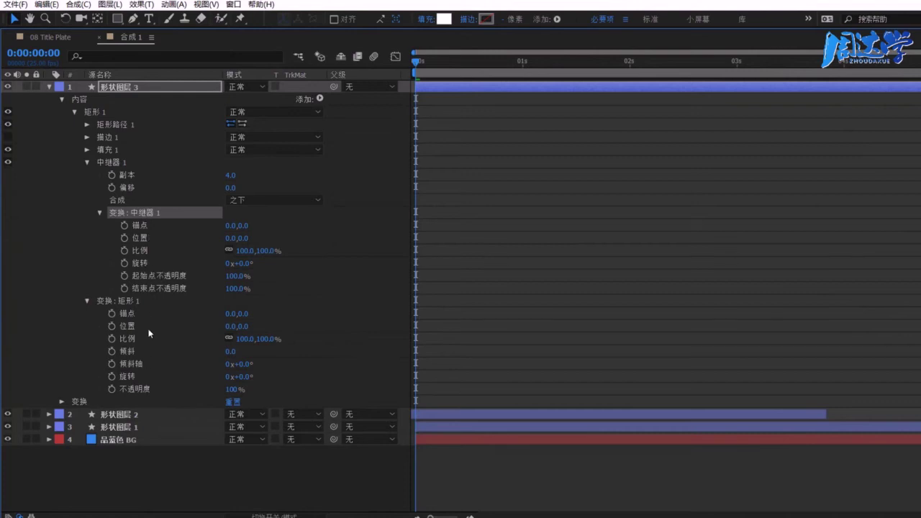
pyautogui.click(86, 301)
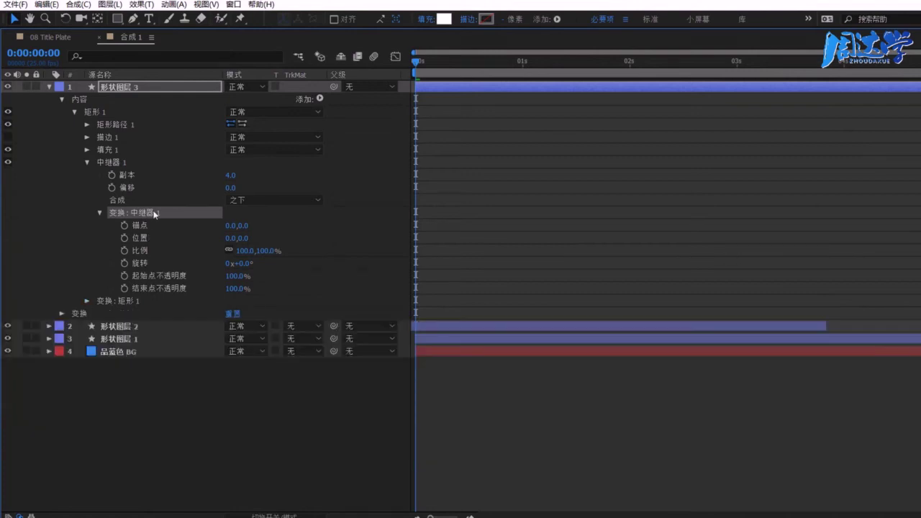
pyautogui.press('`')
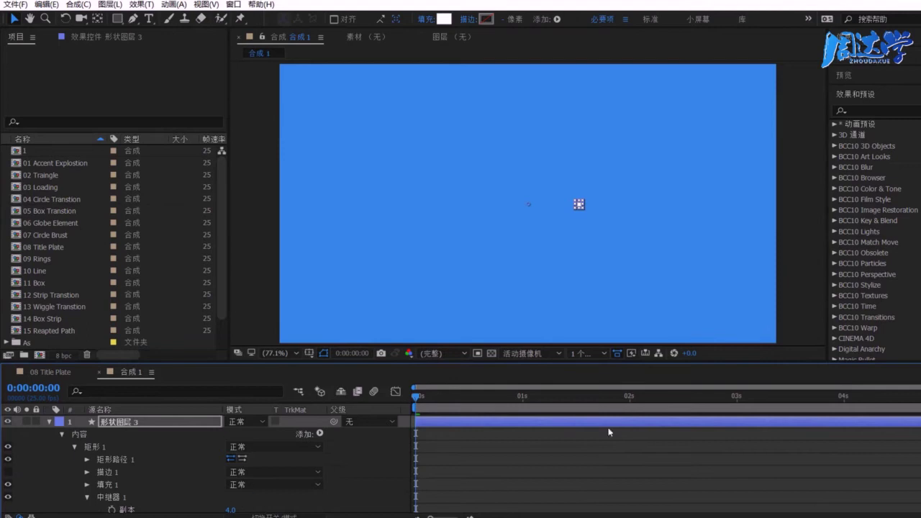
# - Set Transform: Repeater 1 Rotation to 0x+90° so four squares surround the centre
pyautogui.scroll(-5, 335, 499)
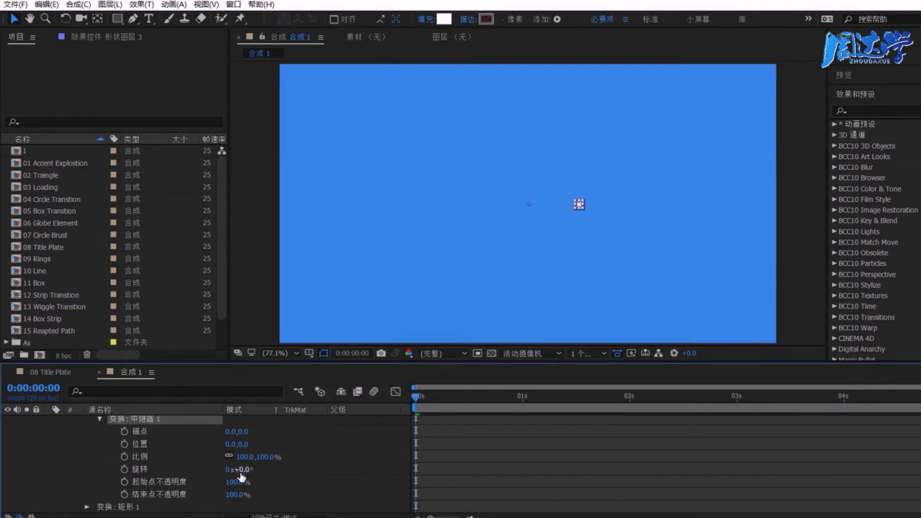
pyautogui.moveTo(243, 469); pyautogui.dragTo(273, 479)
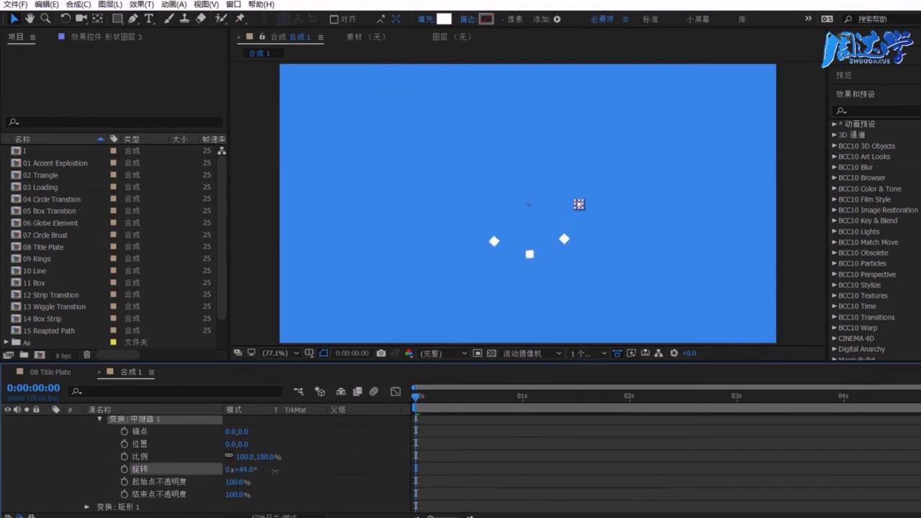
pyautogui.click(245, 469)
pyautogui.write('90')
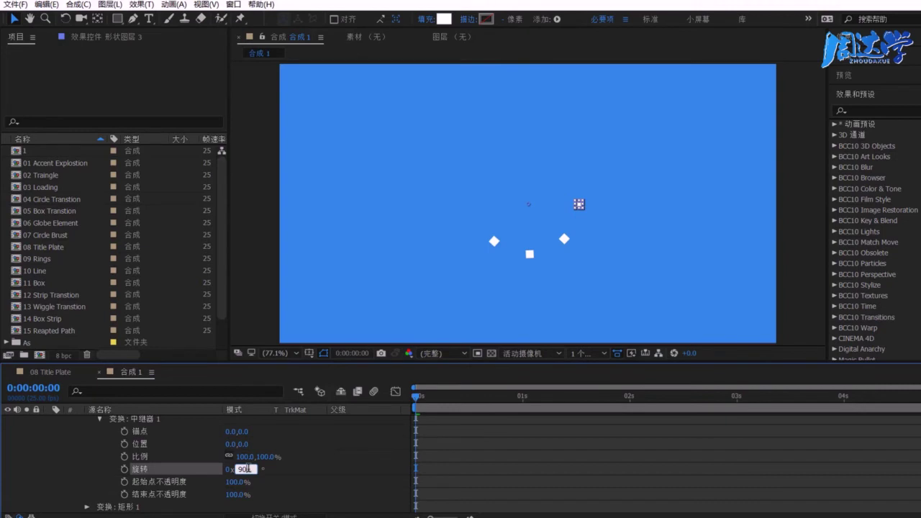
pyautogui.press('Tab')
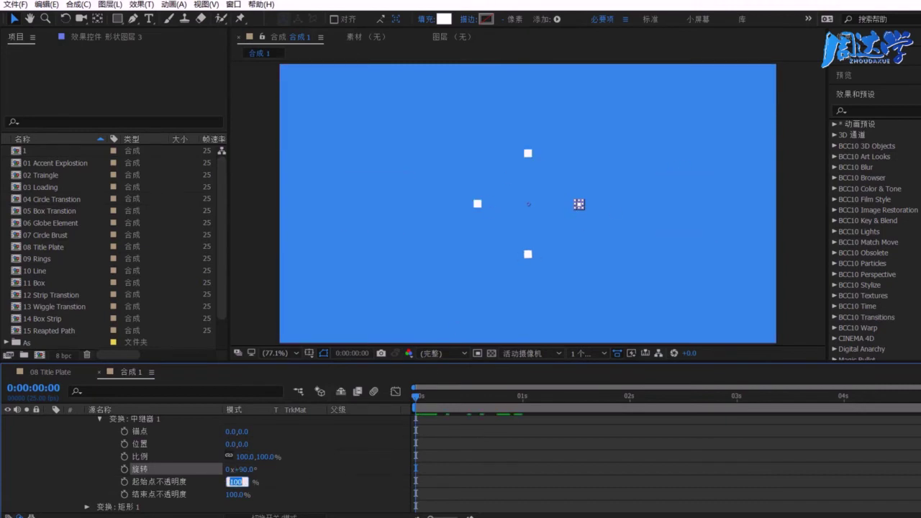
pyautogui.scroll(3, 205, 461)
pyautogui.scroll(2, 205, 460)
pyautogui.scroll(2, 205, 460)
pyautogui.scroll(2, 205, 461)
pyautogui.scroll(-1, 229, 502)
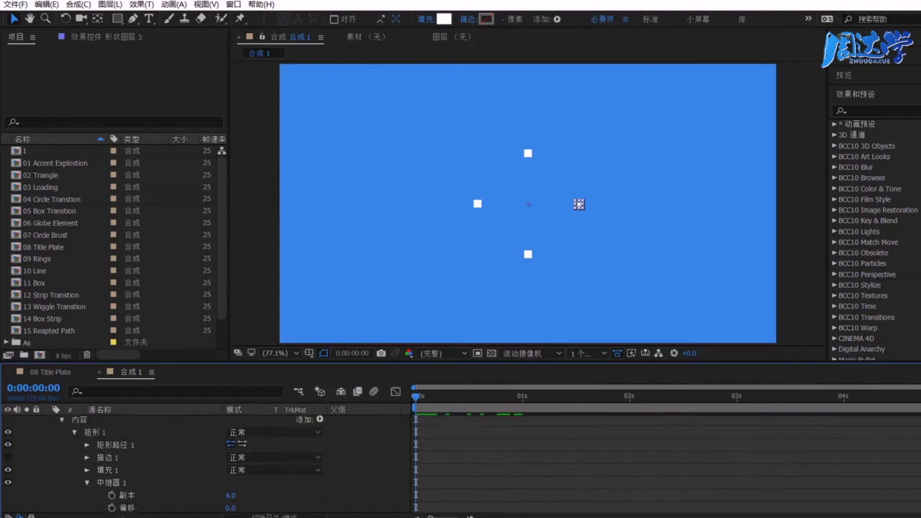
# - Keyframe the squares' Rectangle Path size from 0×0 to 20×20 at frame 7
pyautogui.click(87, 447)
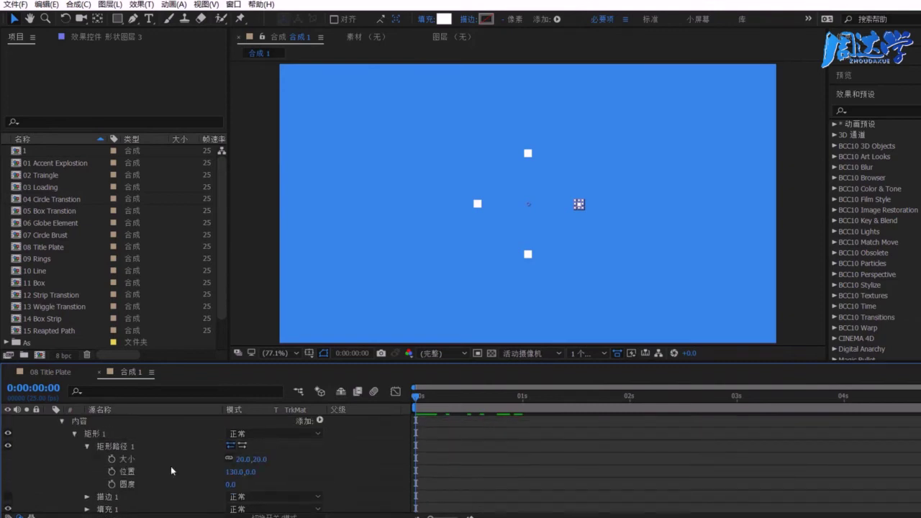
pyautogui.moveTo(260, 461); pyautogui.dragTo(240, 461)
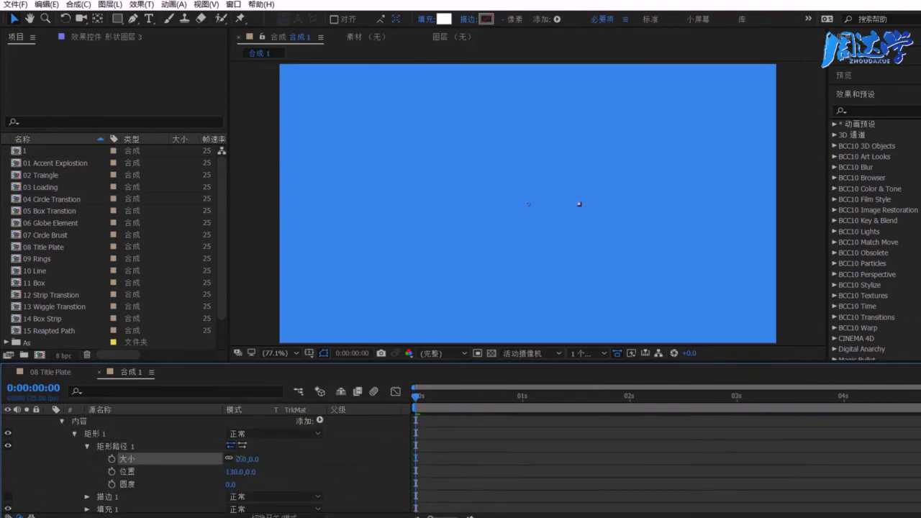
pyautogui.click(239, 460)
pyautogui.write('23')
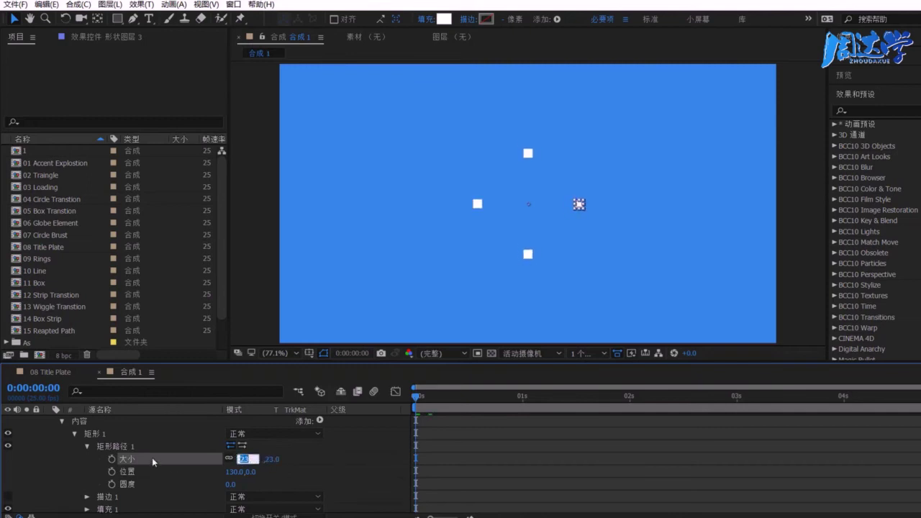
pyautogui.click(112, 459)
pyautogui.write('0')
pyautogui.press('Tab')
pyautogui.moveTo(442, 404)
pyautogui.mouseDown()
pyautogui.moveTo(500, 405)
pyautogui.moveTo(445, 406)
pyautogui.mouseUp()
pyautogui.click(243, 459)
pyautogui.write('0')
pyautogui.press('Return')
pyautogui.moveTo(444, 395)
pyautogui.mouseDown()
pyautogui.moveTo(433, 399)
pyautogui.moveTo(438, 408)
pyautogui.moveTo(453, 410)
pyautogui.mouseUp()
pyautogui.moveTo(464, 468); pyautogui.dragTo(386, 463)
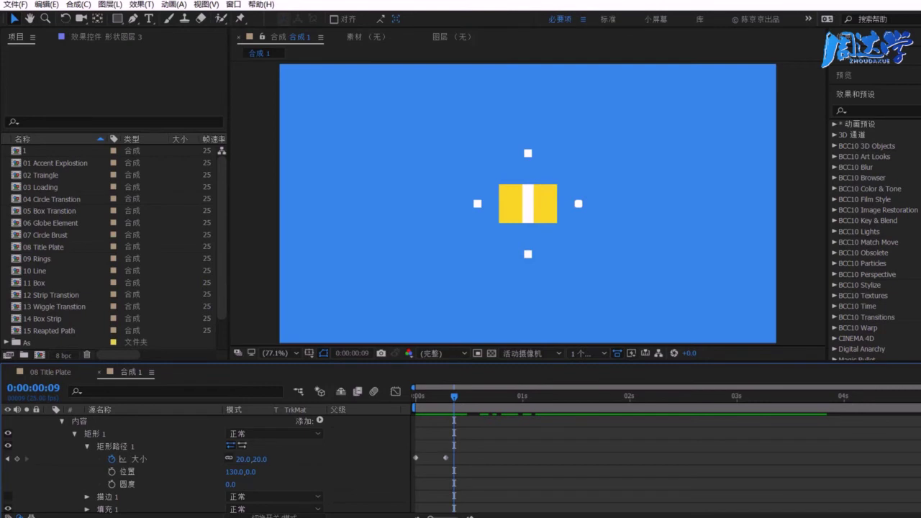
# - Move the zero-size keyframe to about 0.6 seconds and check the squares shrinking
pyautogui.scroll(-1, 144, 464)
pyautogui.scroll(-2, 144, 464)
pyautogui.scroll(-1, 144, 464)
pyautogui.scroll(-1, 144, 464)
pyautogui.scroll(1, 144, 464)
pyautogui.scroll(2, 143, 464)
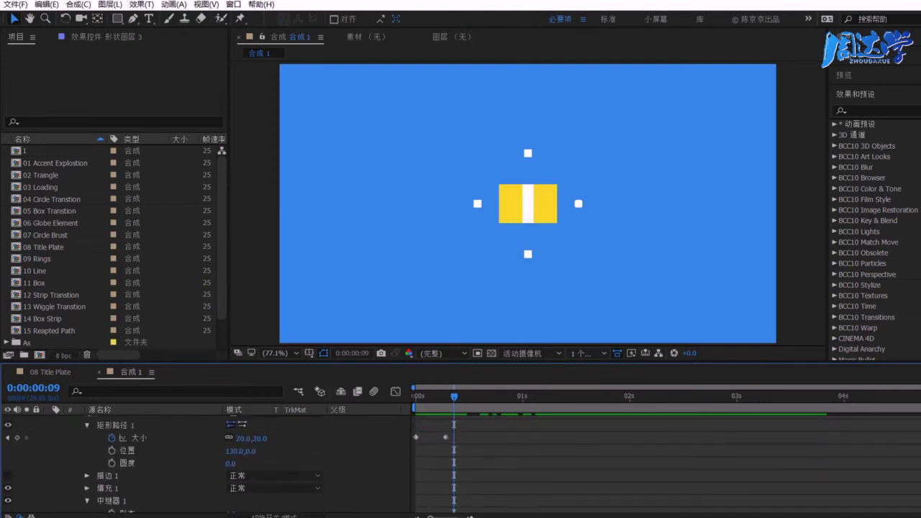
pyautogui.scroll(2, 144, 464)
pyautogui.moveTo(446, 400); pyautogui.dragTo(446, 398)
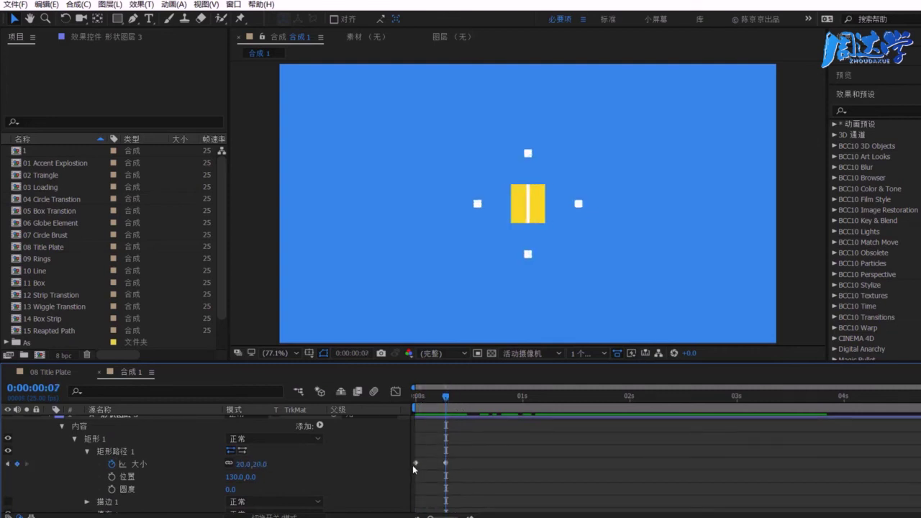
pyautogui.moveTo(414, 463); pyautogui.dragTo(480, 464)
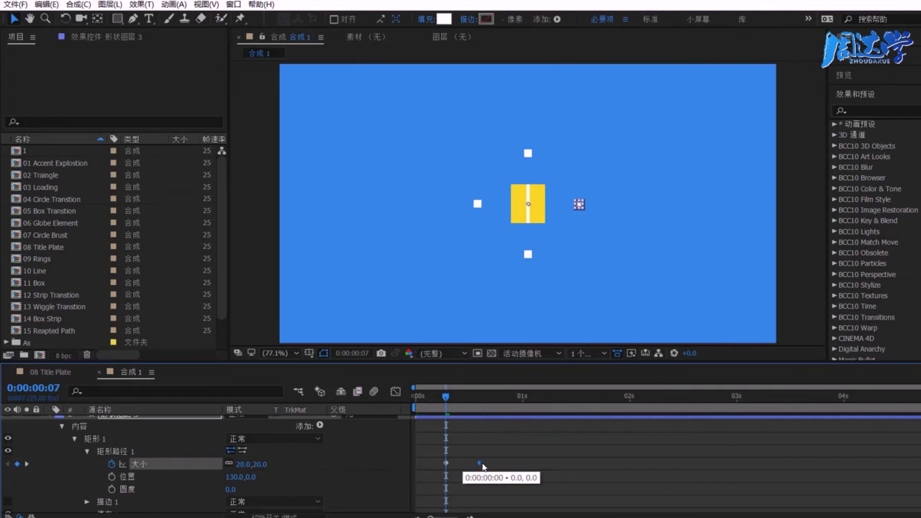
pyautogui.moveTo(446, 397)
pyautogui.mouseDown()
pyautogui.moveTo(442, 404)
pyautogui.moveTo(445, 398)
pyautogui.mouseUp()
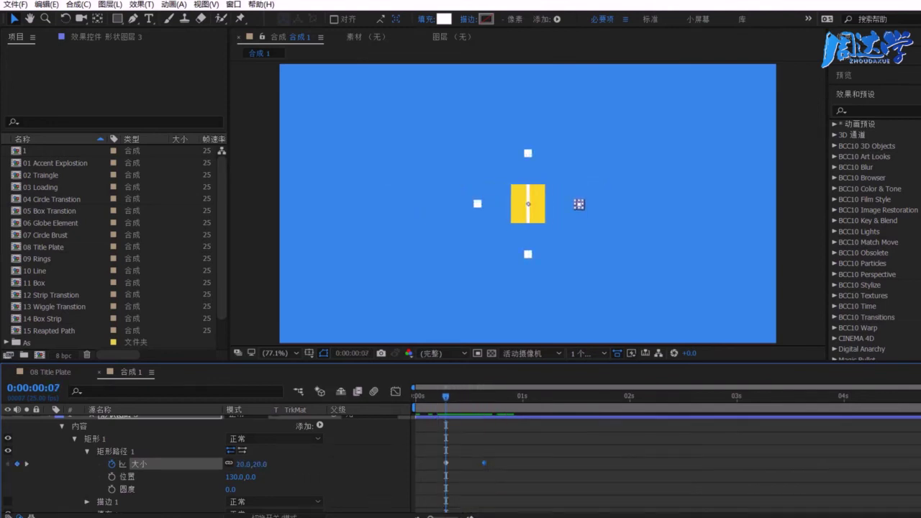
pyautogui.scroll(-3, 216, 464)
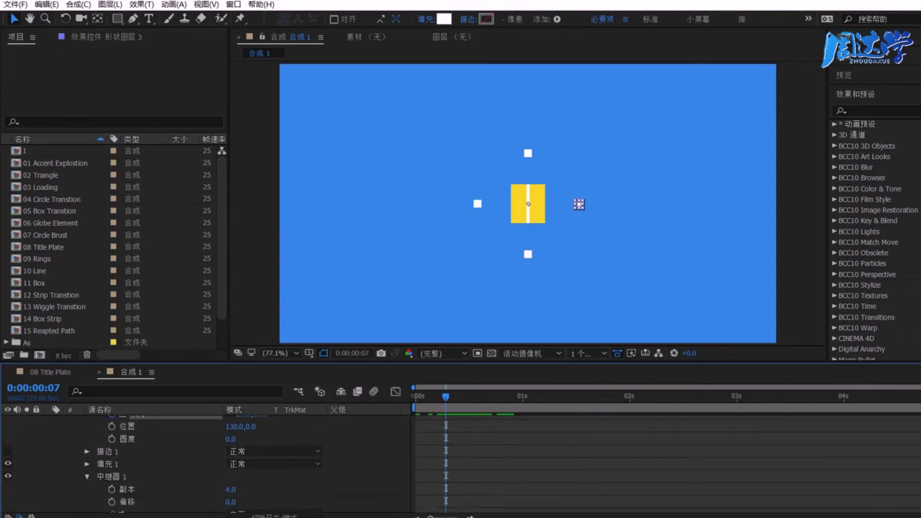
pyautogui.scroll(1, 216, 464)
pyautogui.scroll(-2, 216, 464)
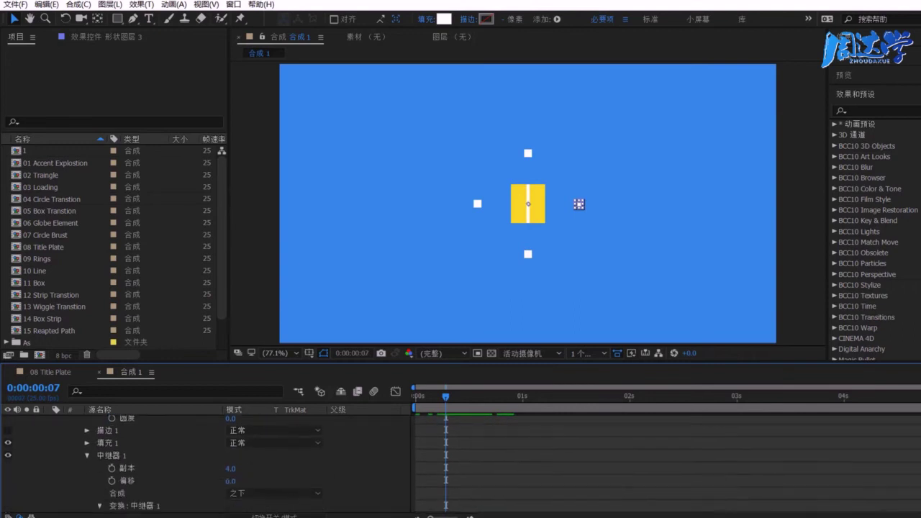
pyautogui.scroll(-2, 216, 464)
pyautogui.scroll(-2, 216, 464)
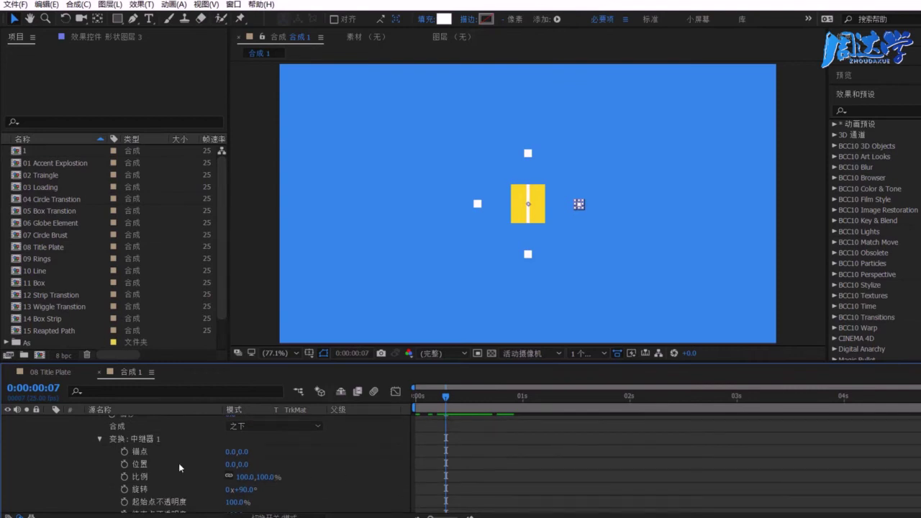
# - Keyframe the Repeater 1 copy scale at 0% at frame 7
pyautogui.click(124, 477)
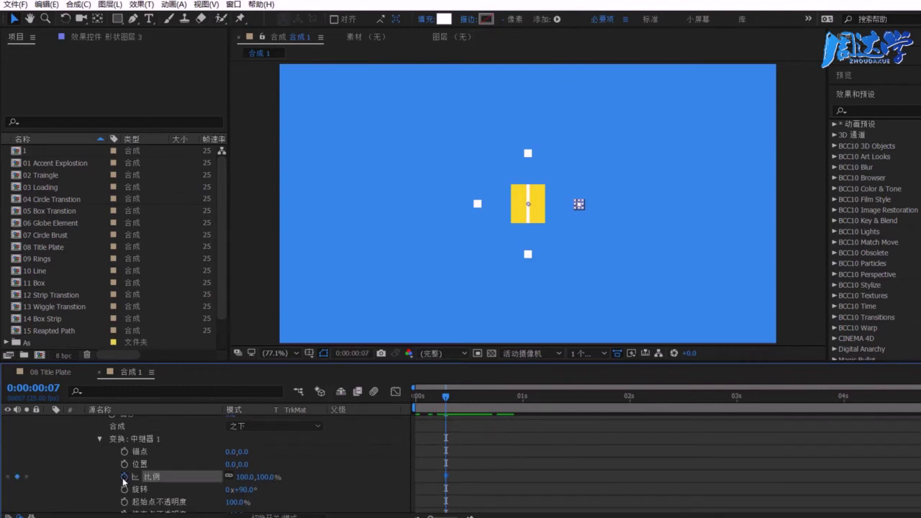
pyautogui.click(245, 477)
pyautogui.write('0')
pyautogui.press('Return')
pyautogui.press('space')
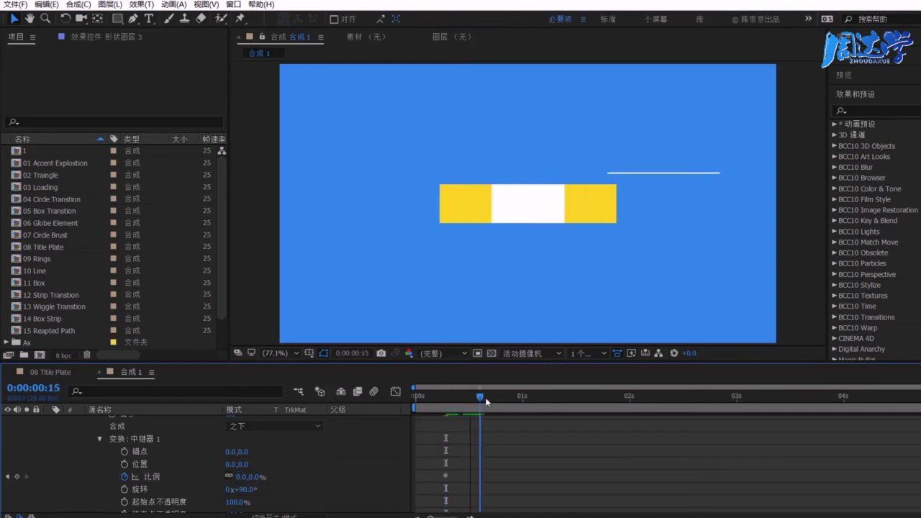
# - Keyframe the repeater scale at 100% at 0:00:00:17, preview from frame 7, and reselect 形状图层 3
pyautogui.click(242, 477)
pyautogui.write('46')
pyautogui.press('Tab')
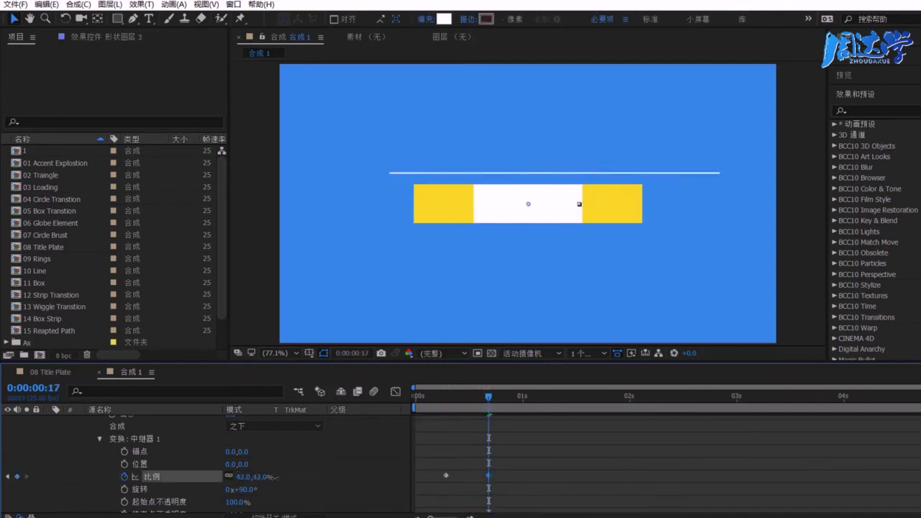
pyautogui.write('100')
pyautogui.click(286, 478)
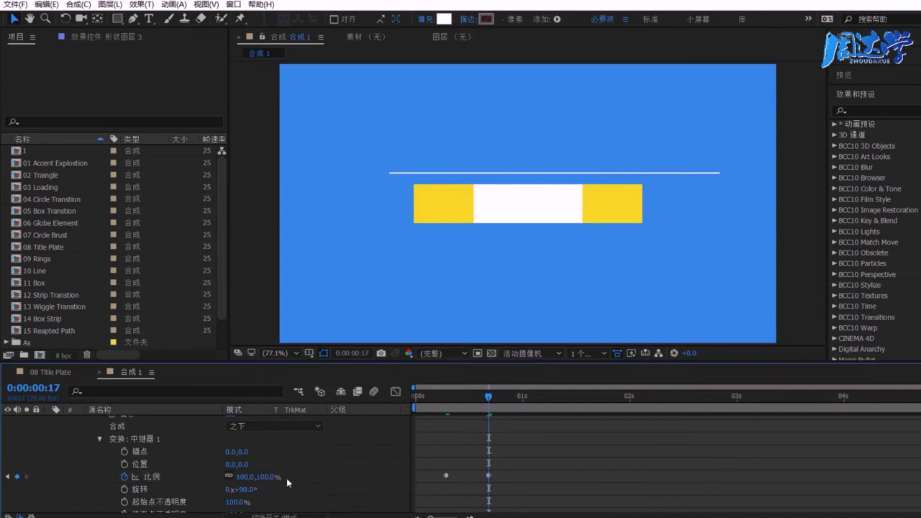
pyautogui.moveTo(488, 408); pyautogui.dragTo(445, 411)
pyautogui.press('space')
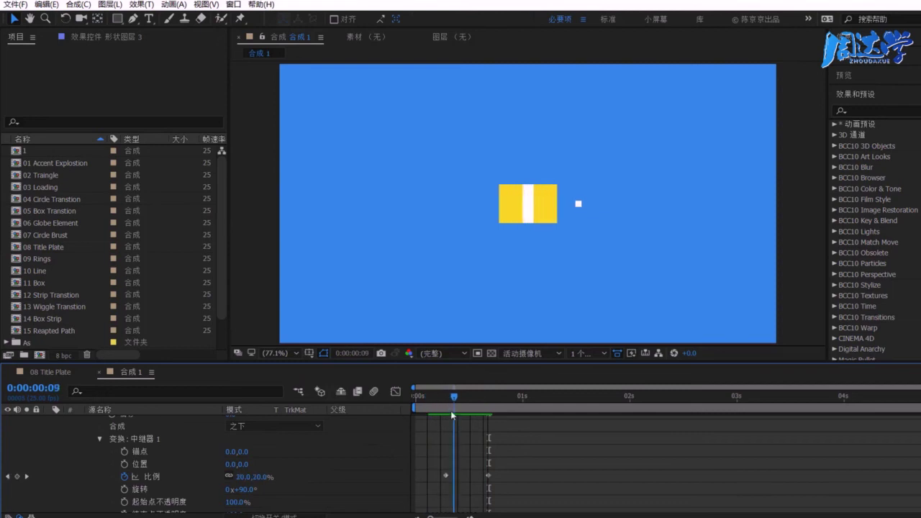
pyautogui.scroll(3, 185, 439)
pyautogui.scroll(1, 181, 441)
pyautogui.scroll(2, 181, 440)
pyautogui.click(120, 424)
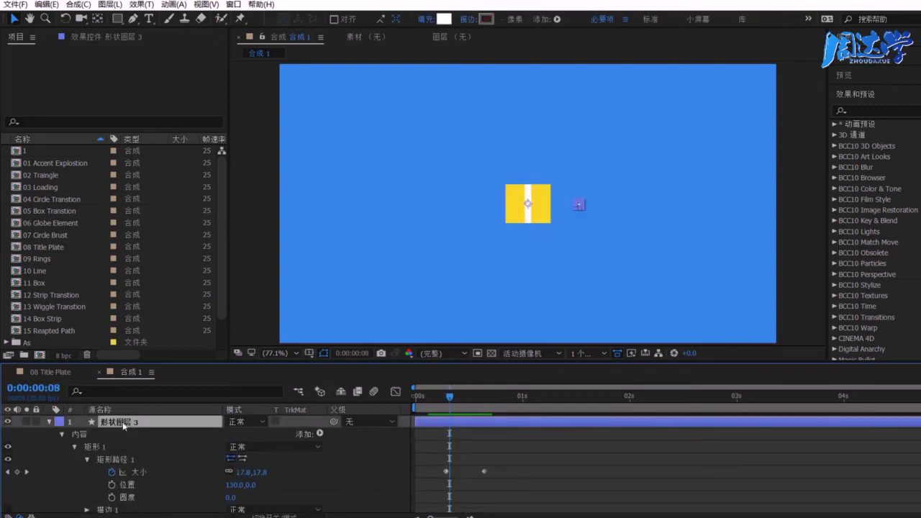
# - Move the second scale keyframe earlier and apply Easy Ease to the scale keyframes
pyautogui.press('u')
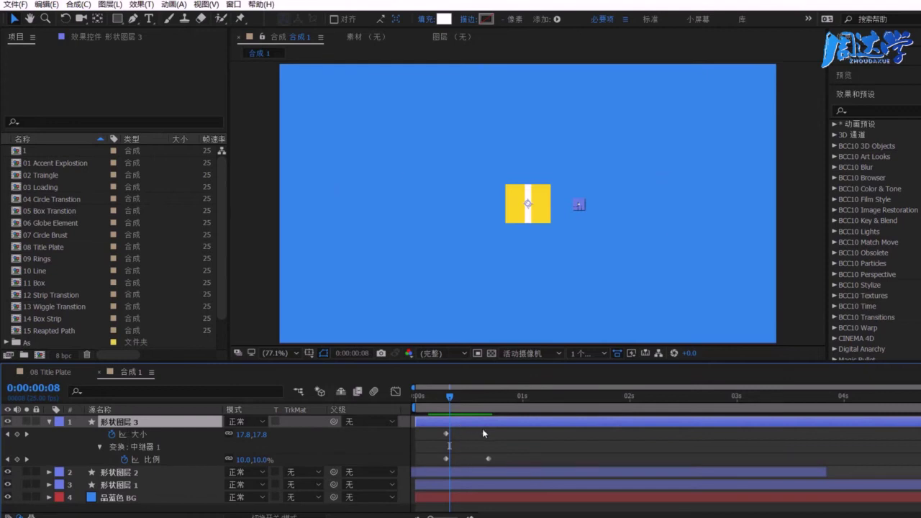
pyautogui.moveTo(488, 458)
pyautogui.mouseDown()
pyautogui.moveTo(470, 458)
pyautogui.moveTo(462, 433)
pyautogui.mouseUp()
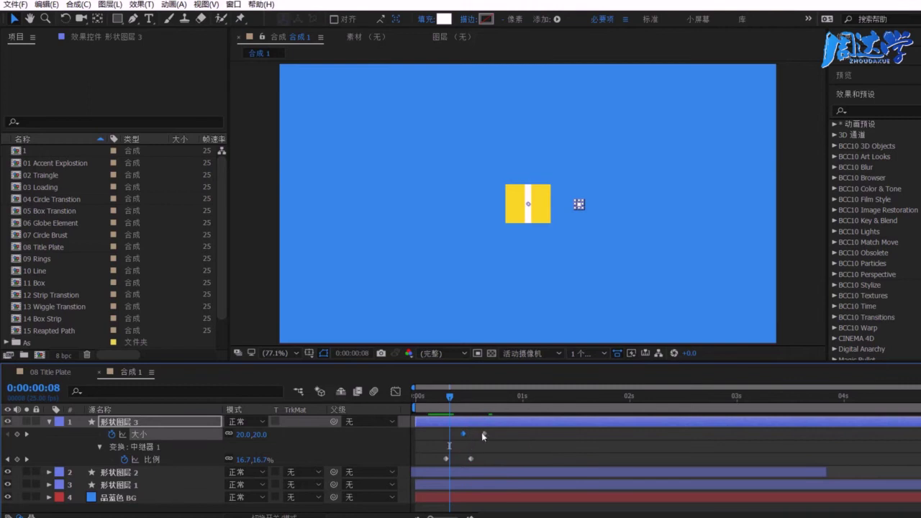
pyautogui.click(488, 434)
pyautogui.moveTo(433, 400)
pyautogui.mouseDown()
pyautogui.moveTo(491, 407)
pyautogui.moveTo(443, 464)
pyautogui.mouseUp()
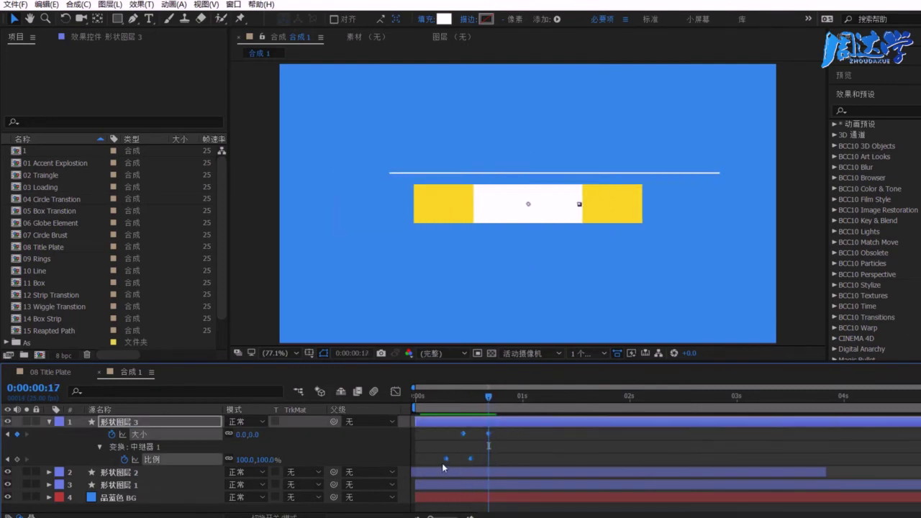
pyautogui.rightClick(446, 457)
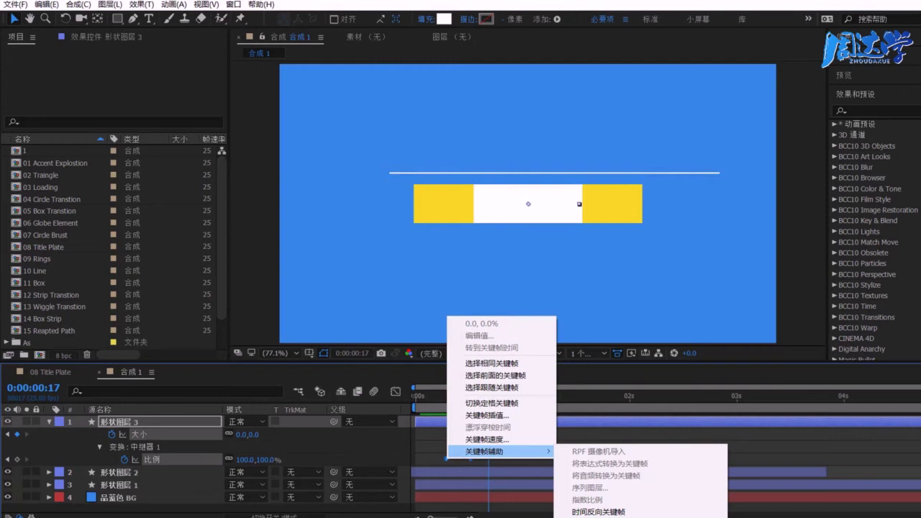
pyautogui.press('F9')
# - Add a Repeater Transform rotation keyframe at frame 8
pyautogui.click(145, 447)
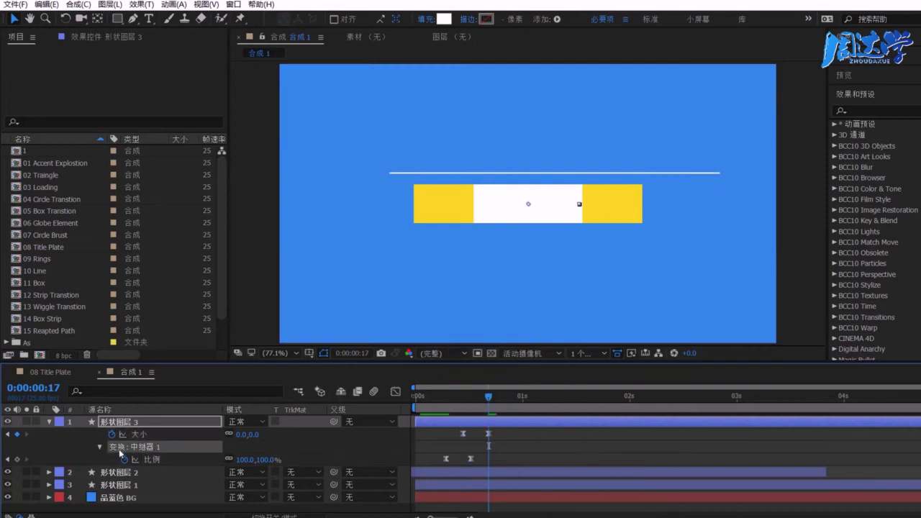
pyautogui.click(101, 448)
pyautogui.click(100, 447)
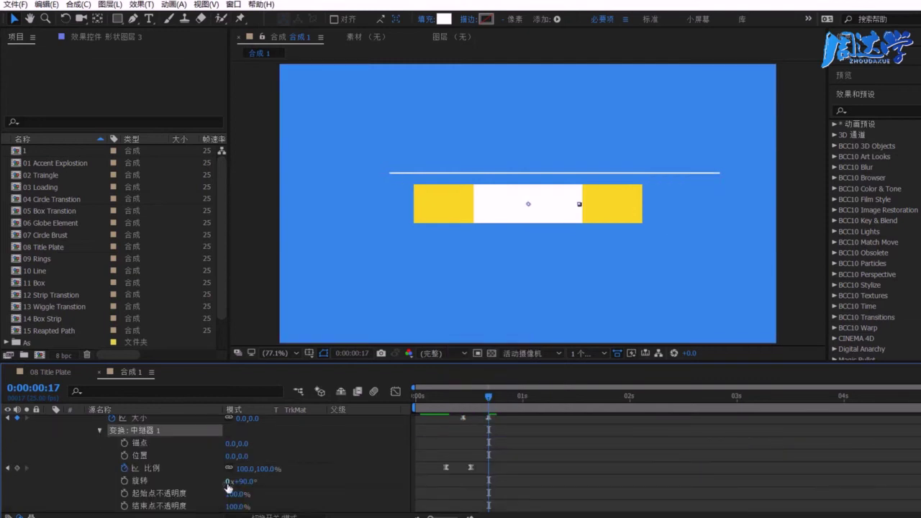
pyautogui.moveTo(489, 397); pyautogui.dragTo(449, 397)
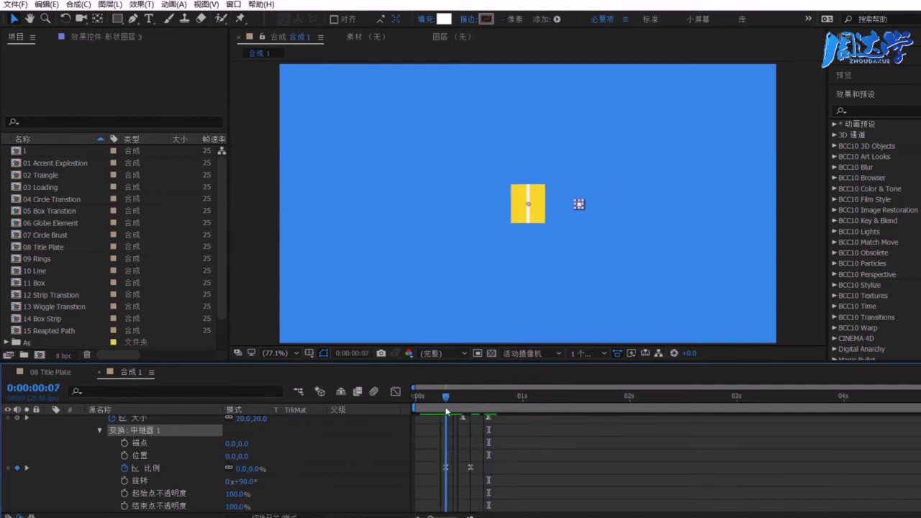
pyautogui.click(124, 481)
pyautogui.moveTo(247, 481); pyautogui.dragTo(240, 482)
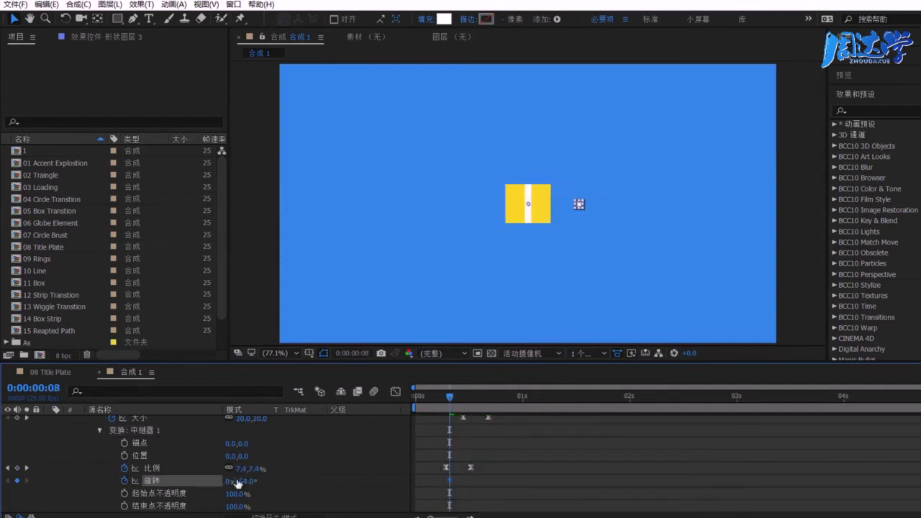
# - Key the Repeater rotation to 92° at frame 14, nudge it earlier, and scrub to review
pyautogui.moveTo(450, 397); pyautogui.dragTo(475, 397)
pyautogui.moveTo(245, 482); pyautogui.dragTo(276, 483)
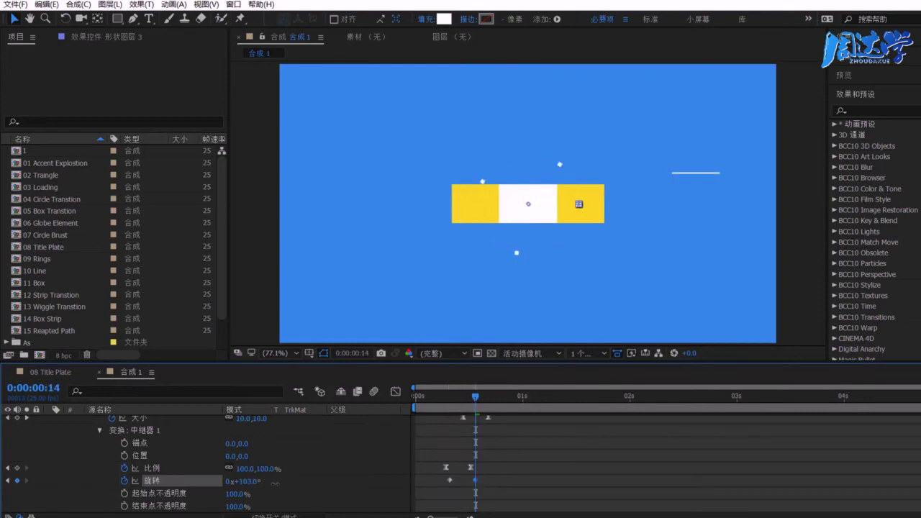
pyautogui.moveTo(475, 480); pyautogui.dragTo(463, 480)
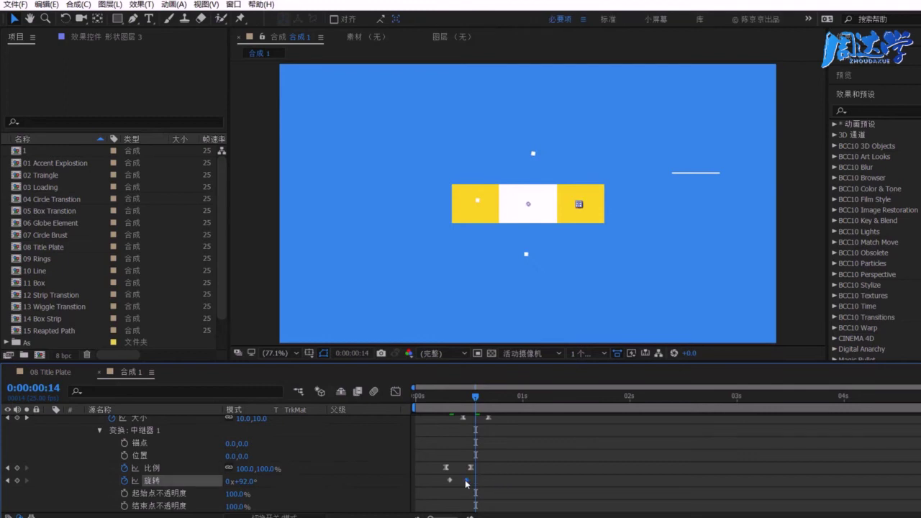
pyautogui.moveTo(475, 397); pyautogui.dragTo(482, 415)
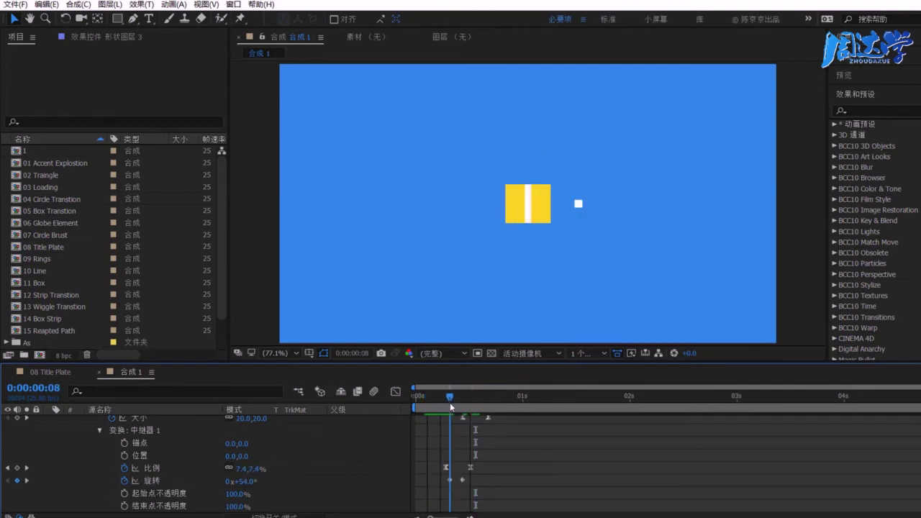
pyautogui.moveTo(482, 415)
pyautogui.mouseDown()
pyautogui.moveTo(471, 415)
pyautogui.moveTo(518, 407)
pyautogui.mouseUp()
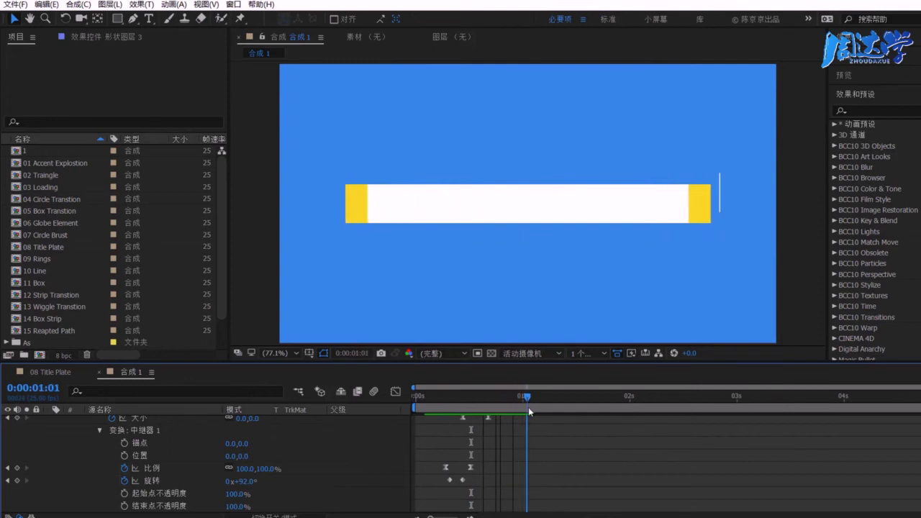
pyautogui.moveTo(416, 410); pyautogui.dragTo(505, 420)
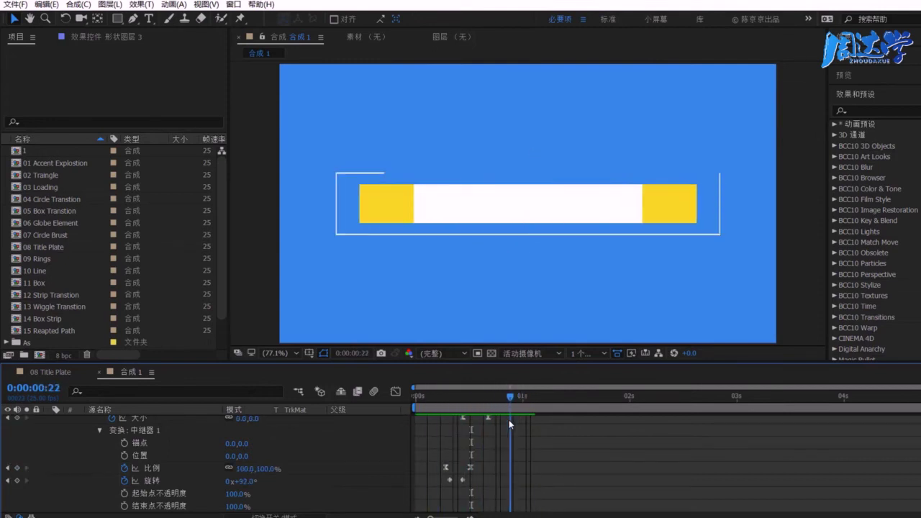
pyautogui.click(693, 252)
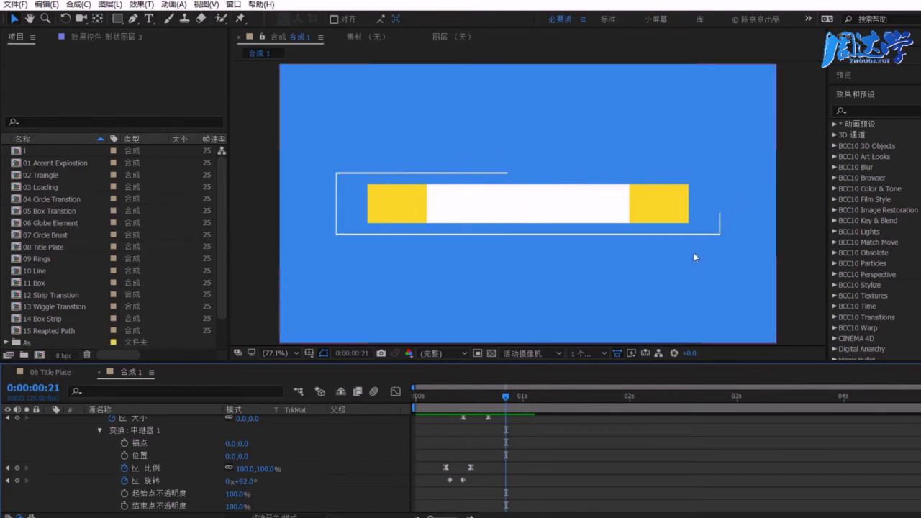
pyautogui.scroll(1, 189, 453)
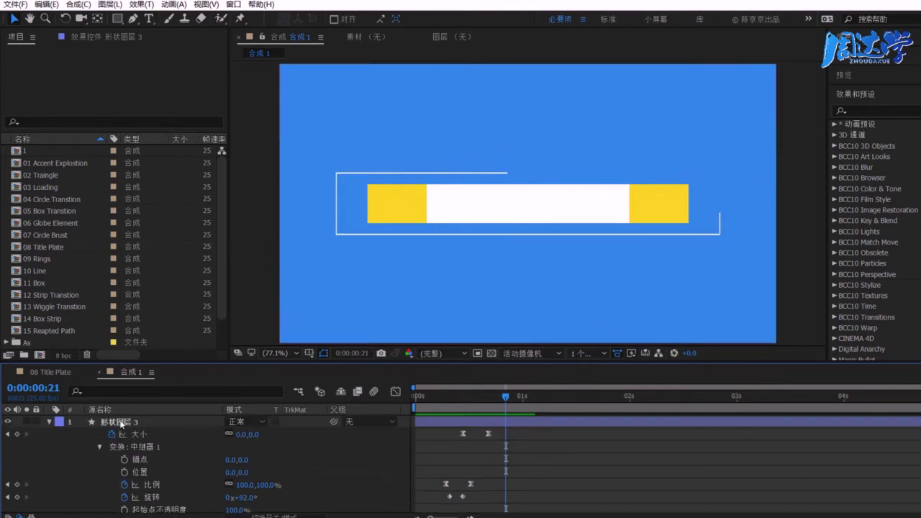
# - Collapse 形状图层 3's properties and scrub back to an early frame
pyautogui.click(122, 423)
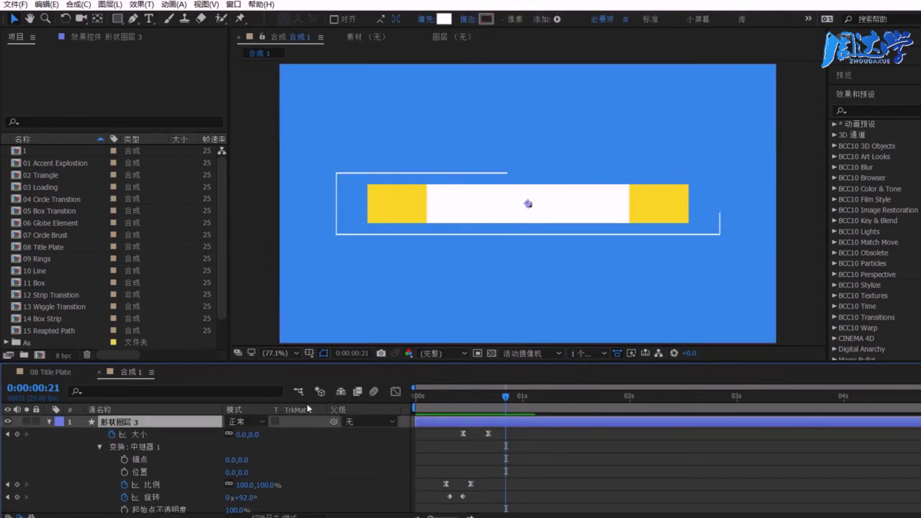
pyautogui.click(50, 422)
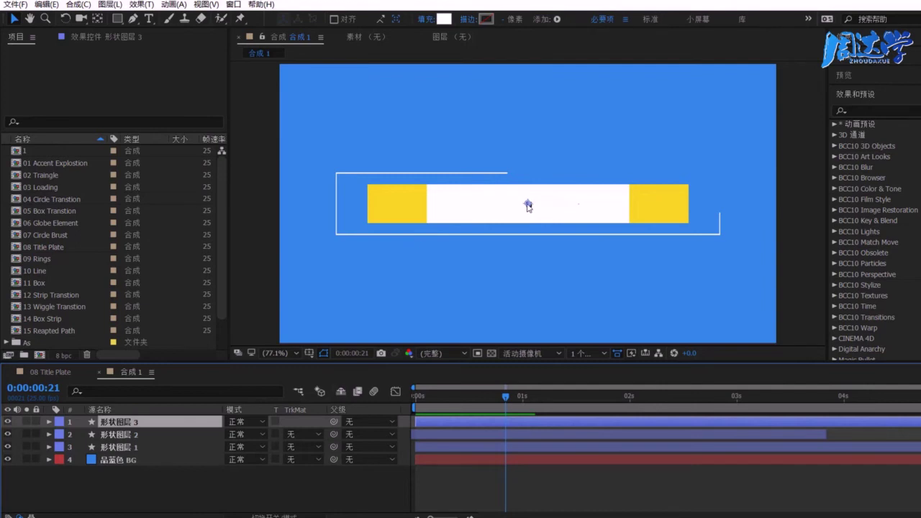
pyautogui.press('Return')
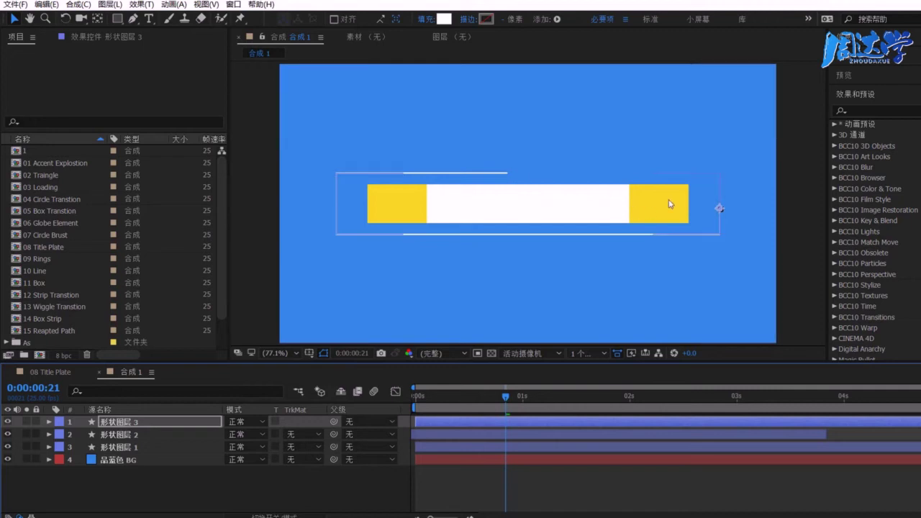
pyautogui.moveTo(510, 397)
pyautogui.mouseDown()
pyautogui.moveTo(432, 408)
pyautogui.moveTo(441, 413)
pyautogui.mouseUp()
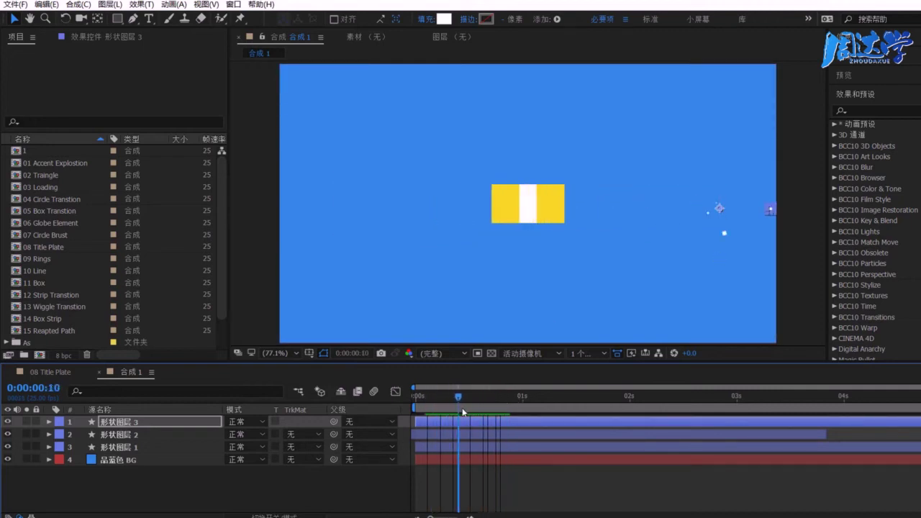
# - Drag 形状图层 3 later in the timeline so the squares start after the bars open
pyautogui.click(147, 423)
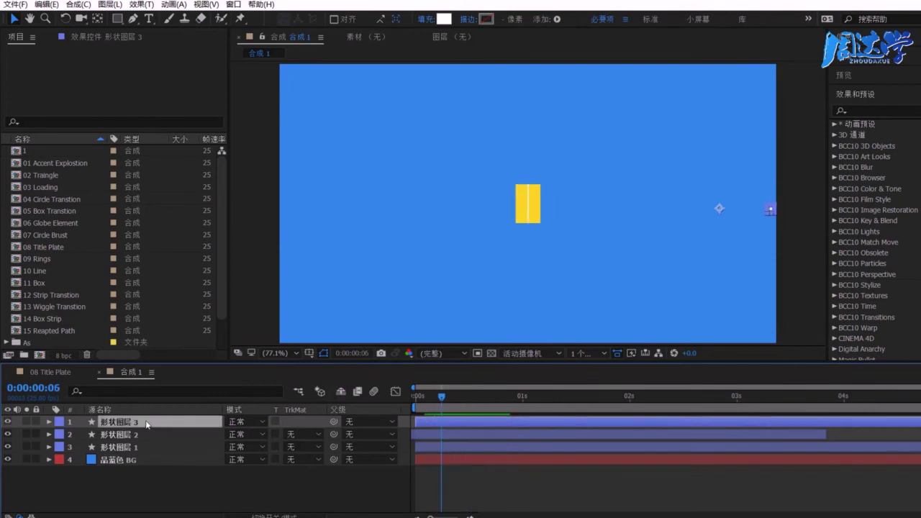
pyautogui.press('u')
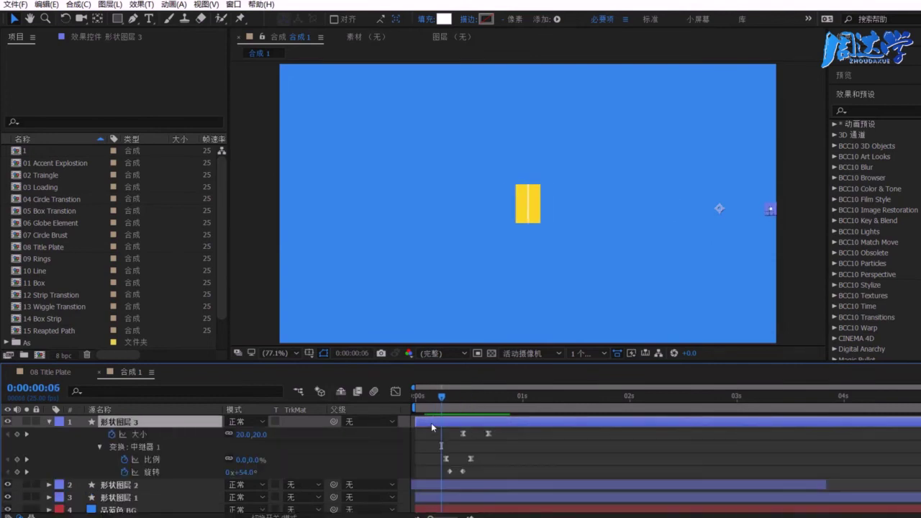
pyautogui.moveTo(431, 424)
pyautogui.mouseDown()
pyautogui.moveTo(503, 415)
pyautogui.moveTo(508, 434)
pyautogui.mouseUp()
pyautogui.moveTo(457, 422); pyautogui.dragTo(482, 429)
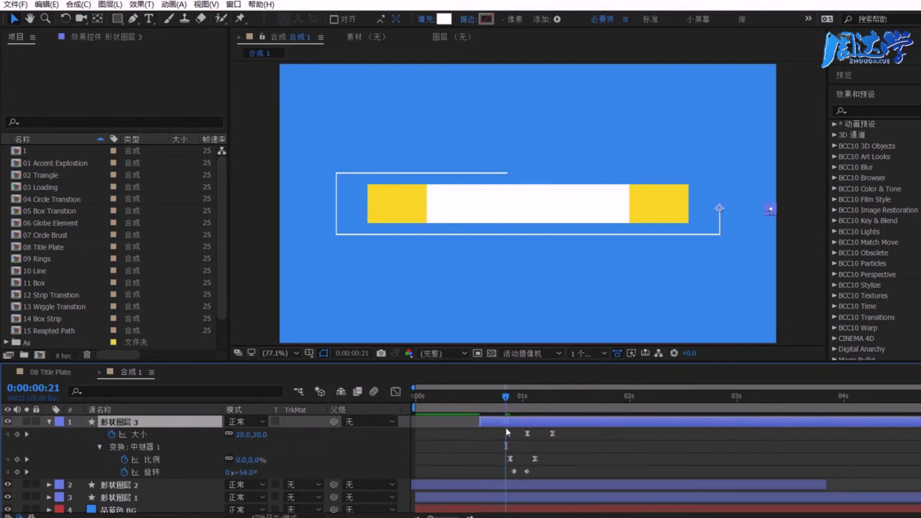
pyautogui.moveTo(482, 429)
pyautogui.mouseDown()
pyautogui.moveTo(508, 409)
pyautogui.moveTo(526, 422)
pyautogui.mouseUp()
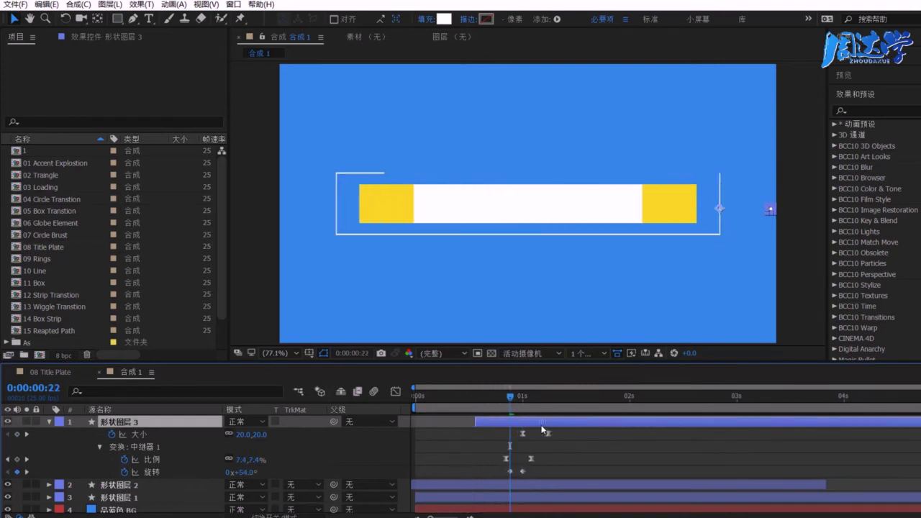
# - Scrub and play a preview from the start to check the new square timing
pyautogui.click(419, 397)
pyautogui.moveTo(440, 407)
pyautogui.mouseDown()
pyautogui.moveTo(522, 410)
pyautogui.moveTo(506, 413)
pyautogui.moveTo(518, 426)
pyautogui.mouseUp()
pyautogui.moveTo(460, 406); pyautogui.dragTo(572, 414)
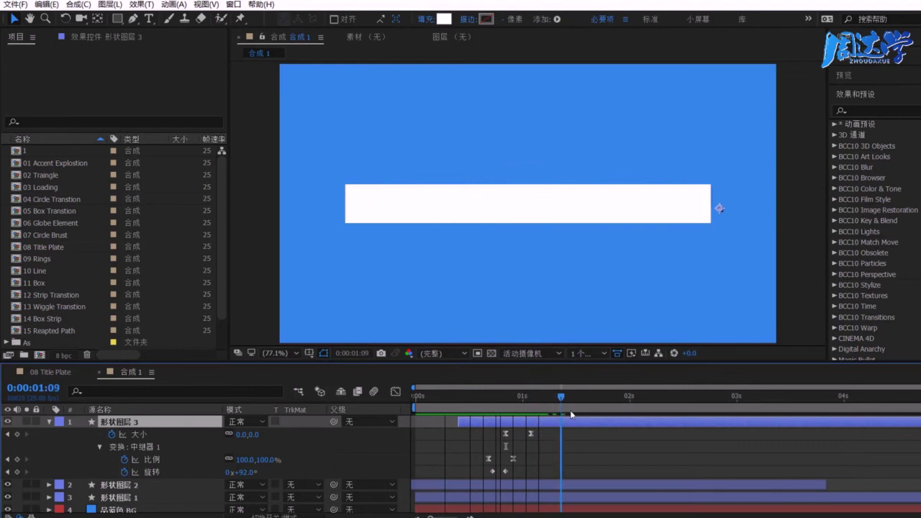
pyautogui.press('space')
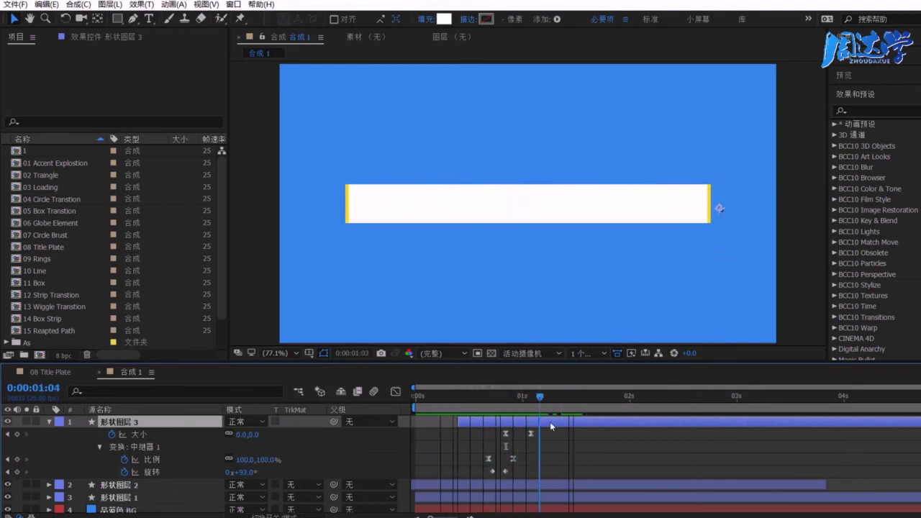
pyautogui.press('space')
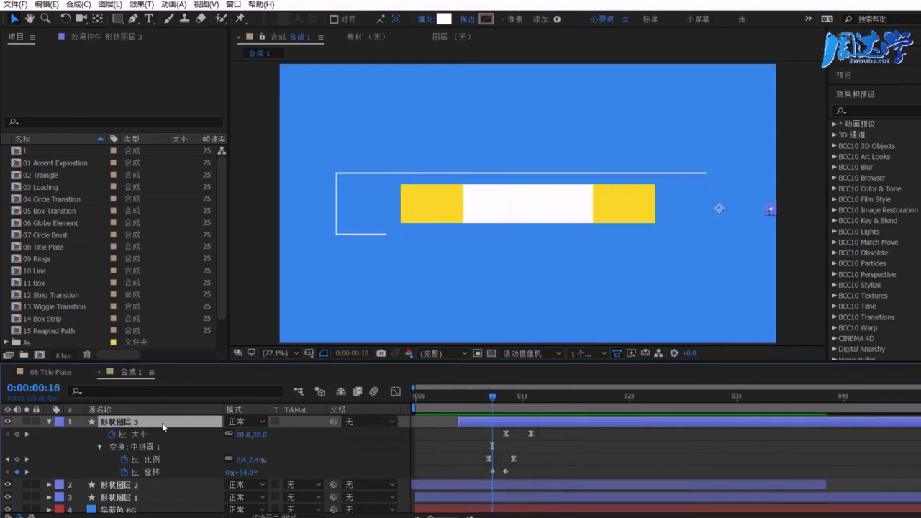
pyautogui.press('s')
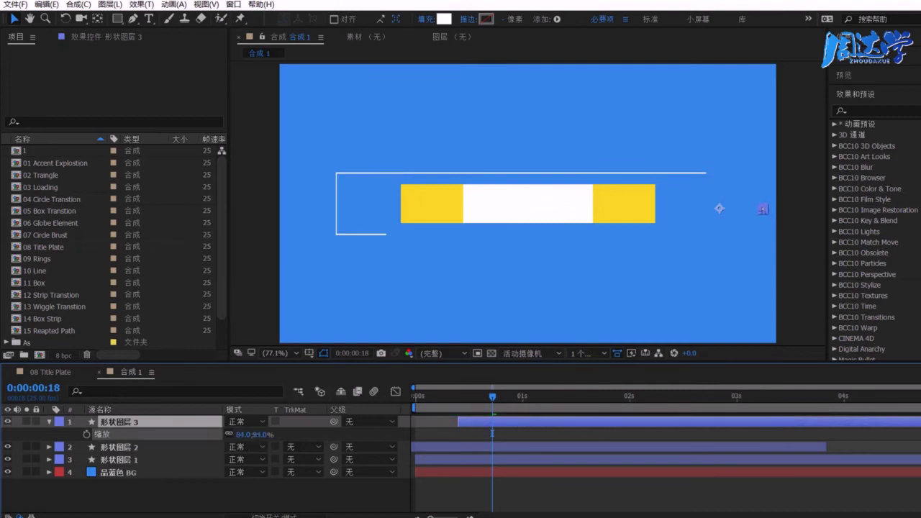
# - Rotate 形状图层 3 to 43° and scrub to check the tilted squares
pyautogui.moveTo(471, 397)
pyautogui.mouseDown()
pyautogui.moveTo(499, 412)
pyautogui.moveTo(490, 409)
pyautogui.mouseUp()
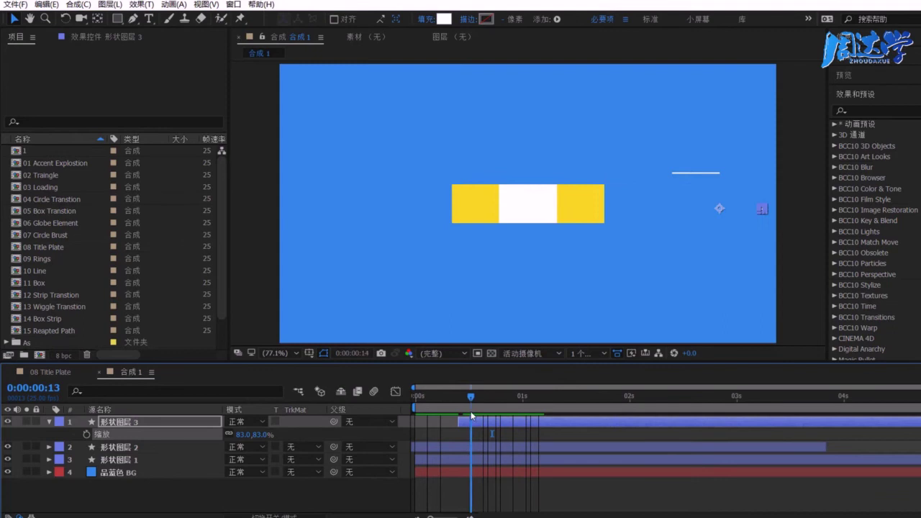
pyautogui.press('r')
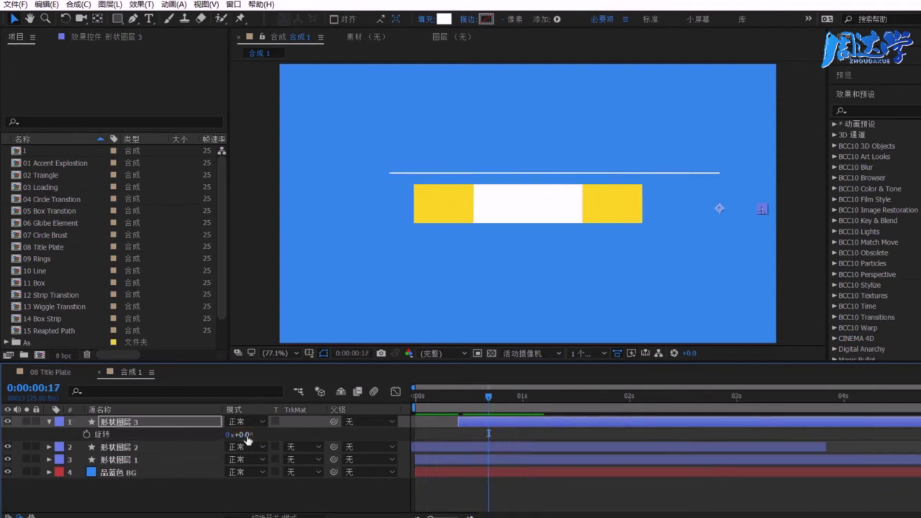
pyautogui.moveTo(247, 440); pyautogui.dragTo(277, 440)
pyautogui.moveTo(469, 406); pyautogui.dragTo(539, 414)
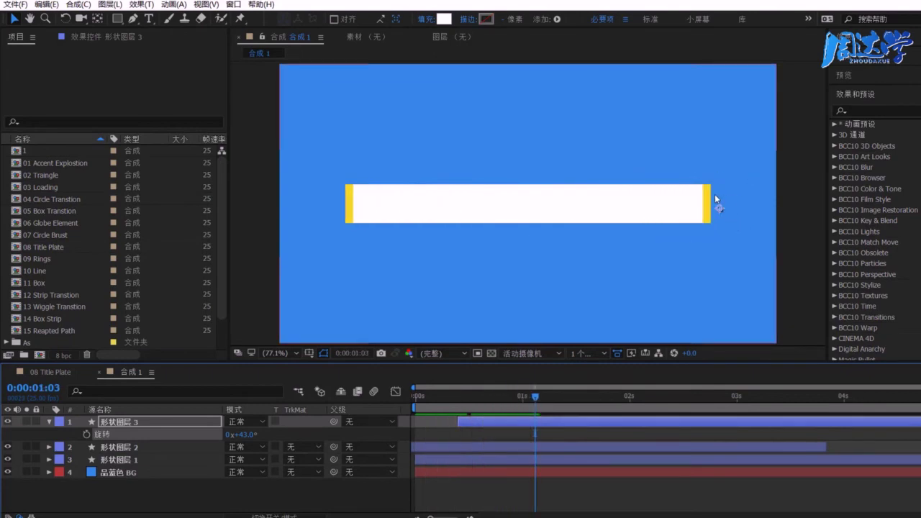
pyautogui.click(63, 373)
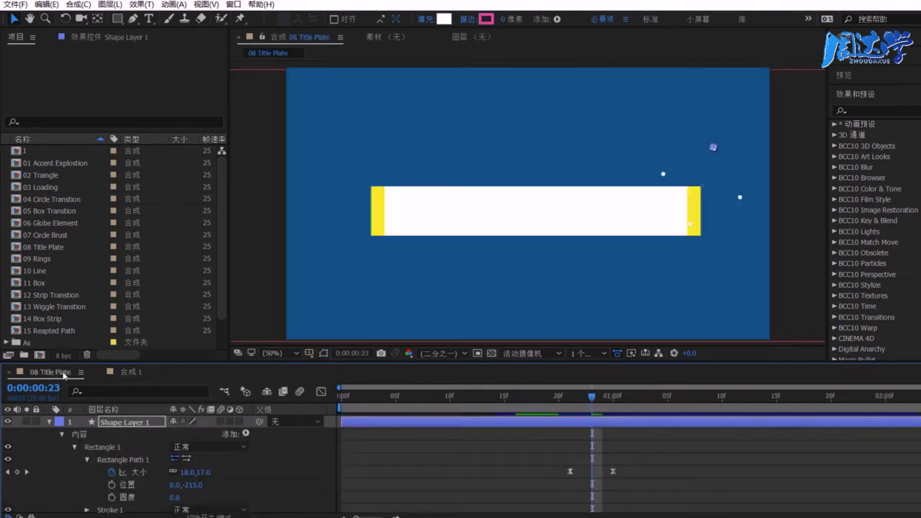
pyautogui.moveTo(384, 404); pyautogui.dragTo(656, 411)
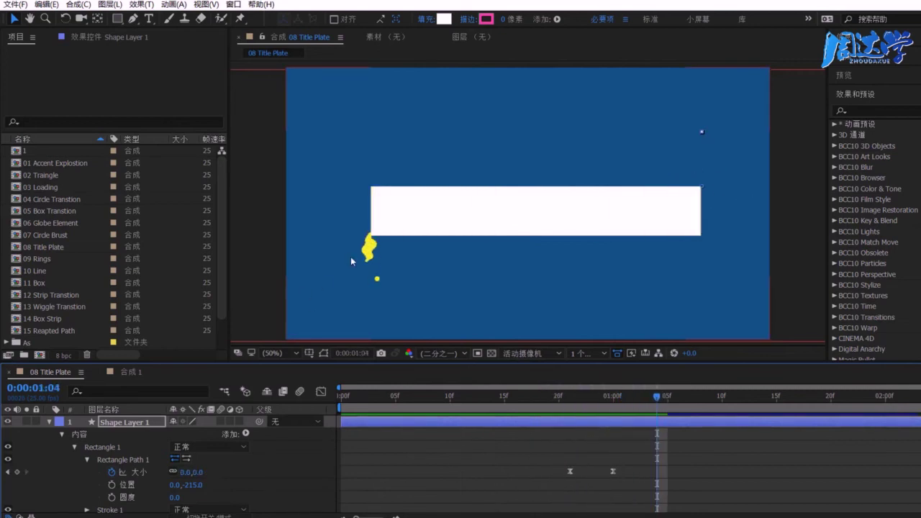
pyautogui.press('space')
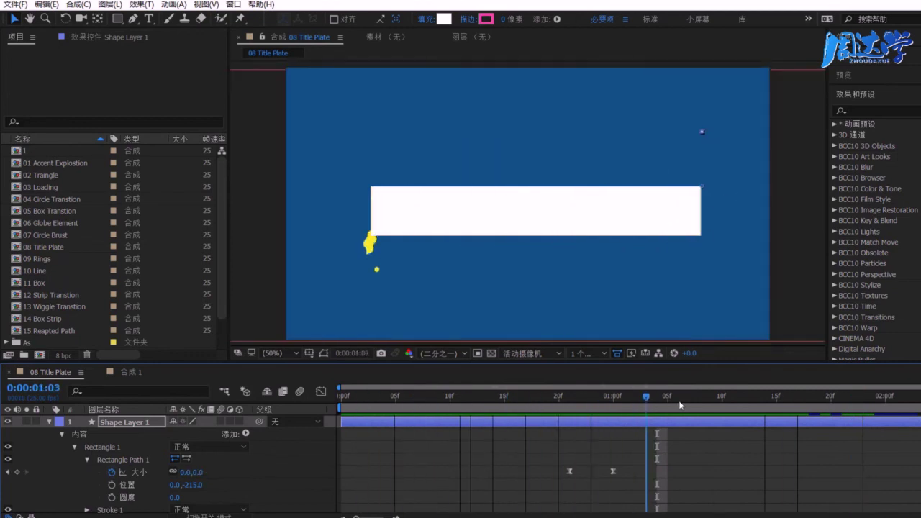
pyautogui.click(154, 370)
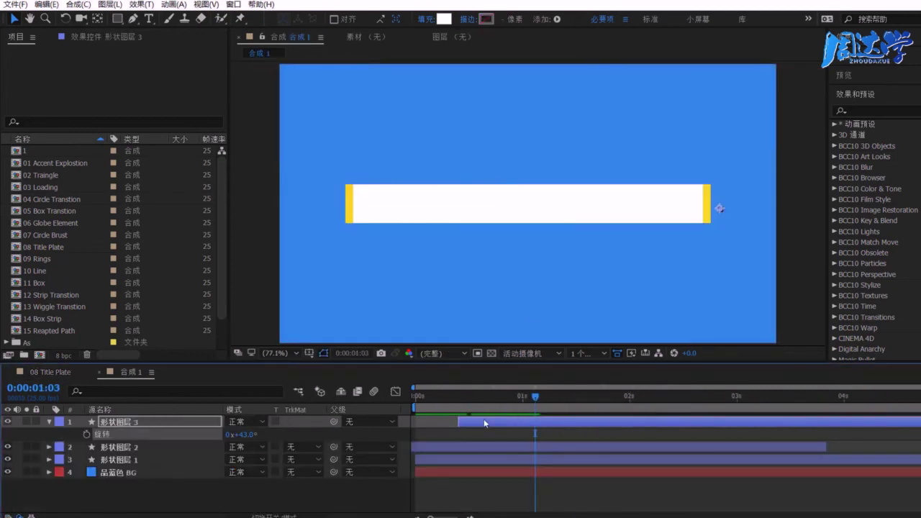
# - Switch to the 08 Title Plate timeline and scrub to about 1:08 to study its splash
pyautogui.moveTo(479, 397)
pyautogui.mouseDown()
pyautogui.moveTo(519, 397)
pyautogui.moveTo(474, 405)
pyautogui.mouseUp()
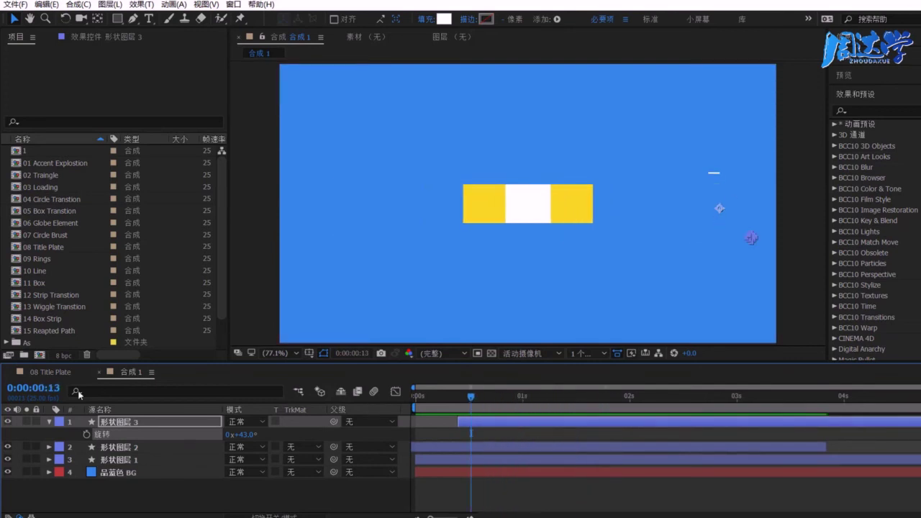
pyautogui.click(51, 372)
pyautogui.click(352, 397)
pyautogui.moveTo(352, 397)
pyautogui.mouseDown()
pyautogui.moveTo(511, 417)
pyautogui.moveTo(699, 411)
pyautogui.mouseUp()
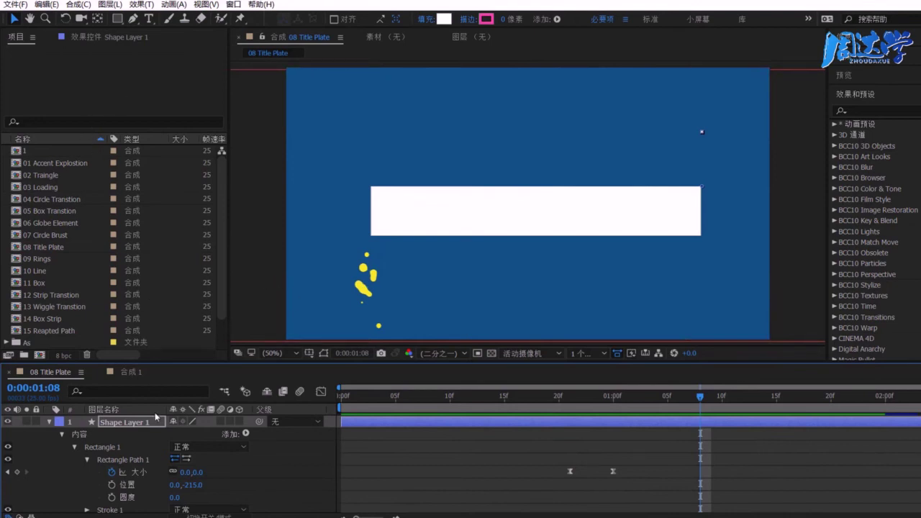
# - Toggle the Overlay and Cc par layers' visibility to see what each contributes
pyautogui.click(361, 291)
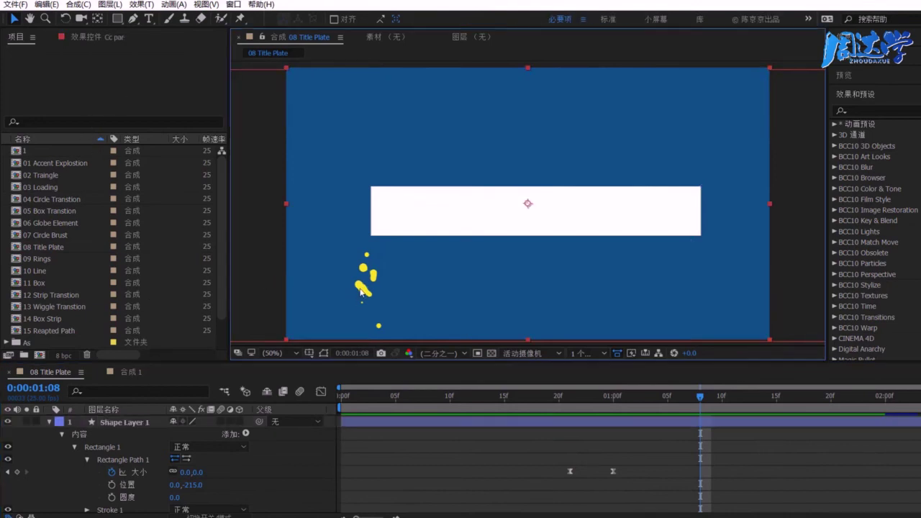
pyautogui.click(49, 423)
pyautogui.click(115, 435)
pyautogui.click(8, 434)
pyautogui.click(8, 434)
pyautogui.click(109, 448)
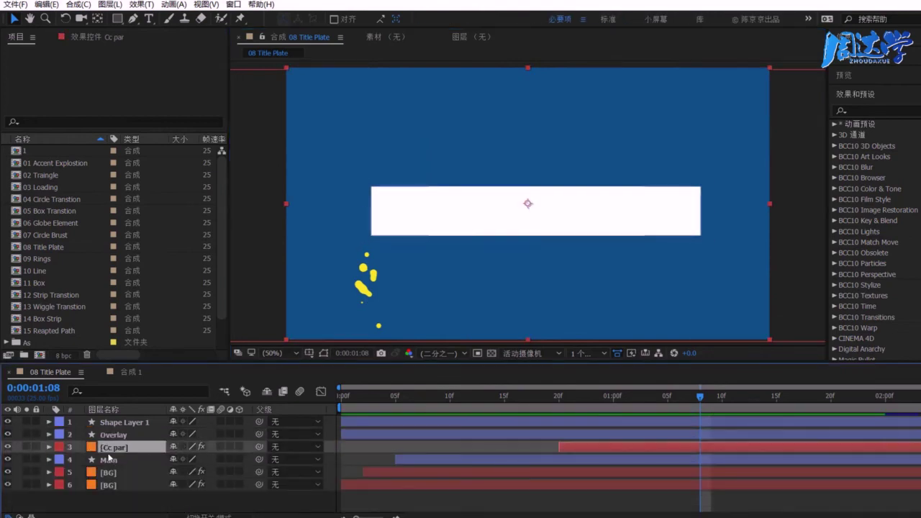
pyautogui.click(8, 447)
pyautogui.click(8, 447)
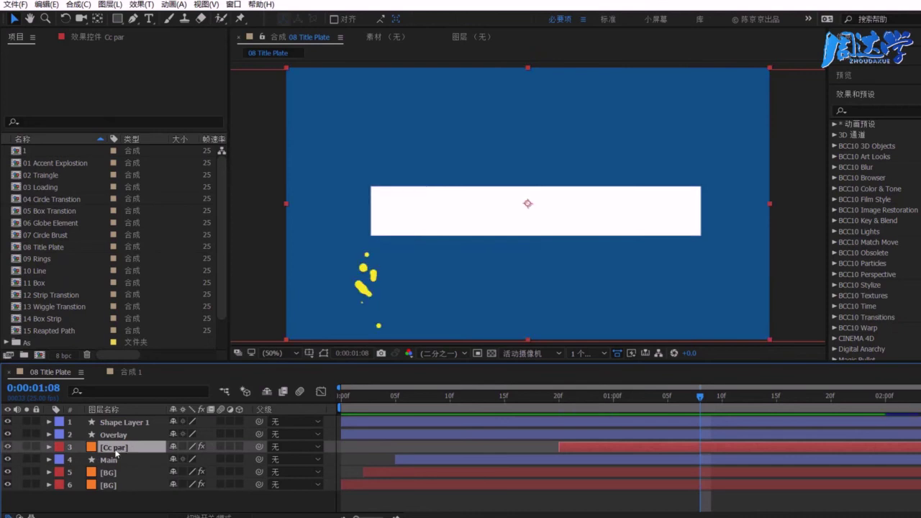
# - Open Cc par's Effect Controls and toggle CC Particle World off and on to compare
pyautogui.click(90, 37)
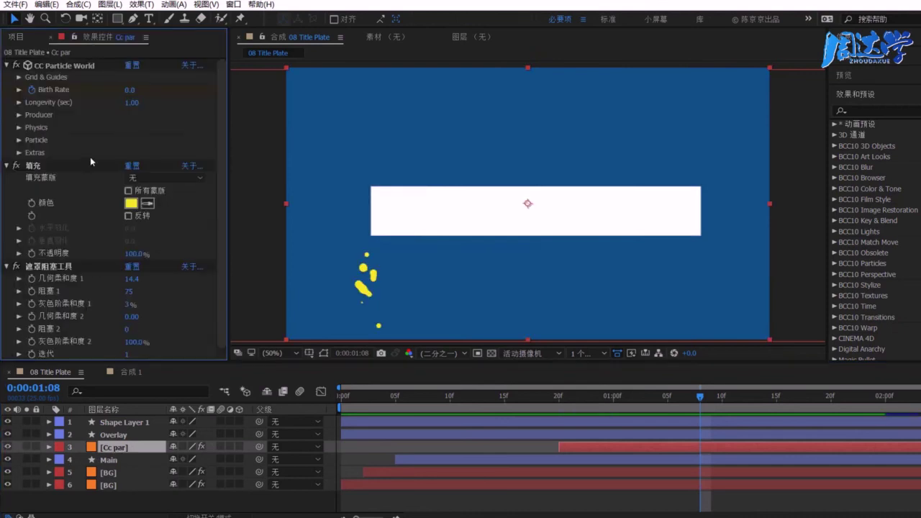
pyautogui.click(7, 65)
pyautogui.click(7, 78)
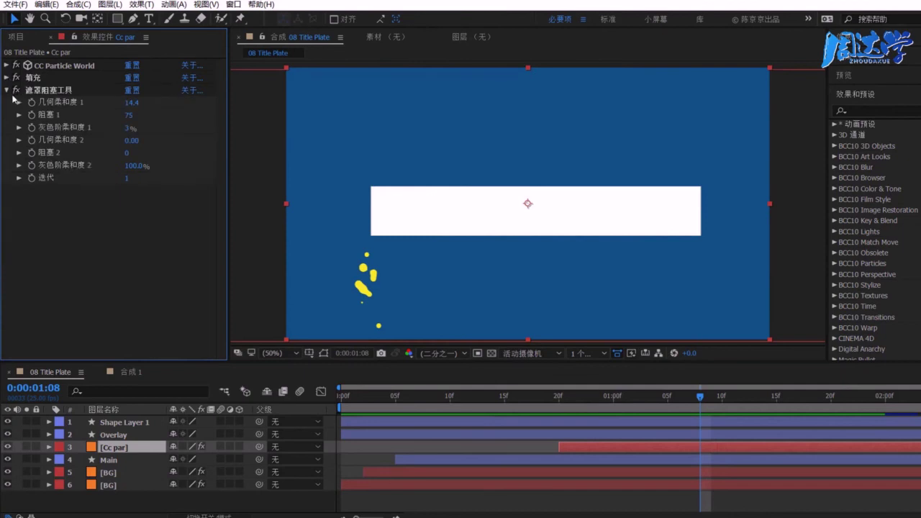
pyautogui.click(53, 67)
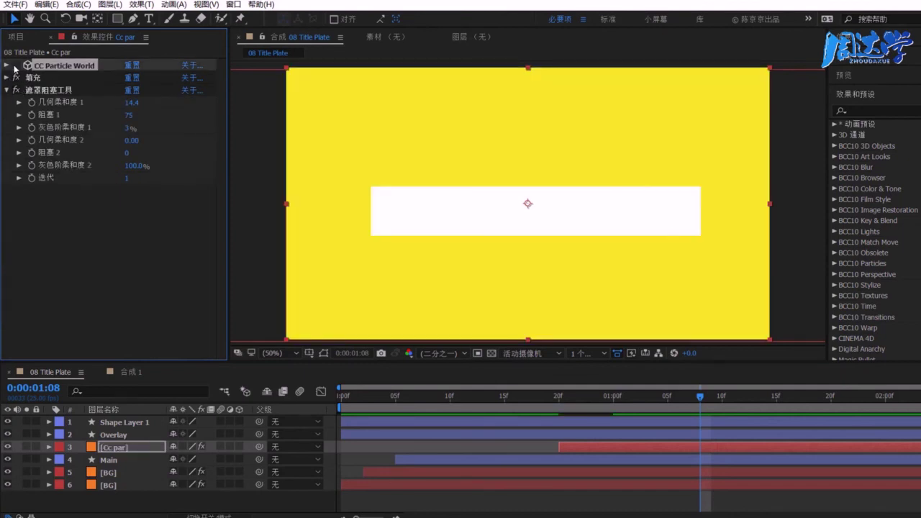
pyautogui.click(15, 67)
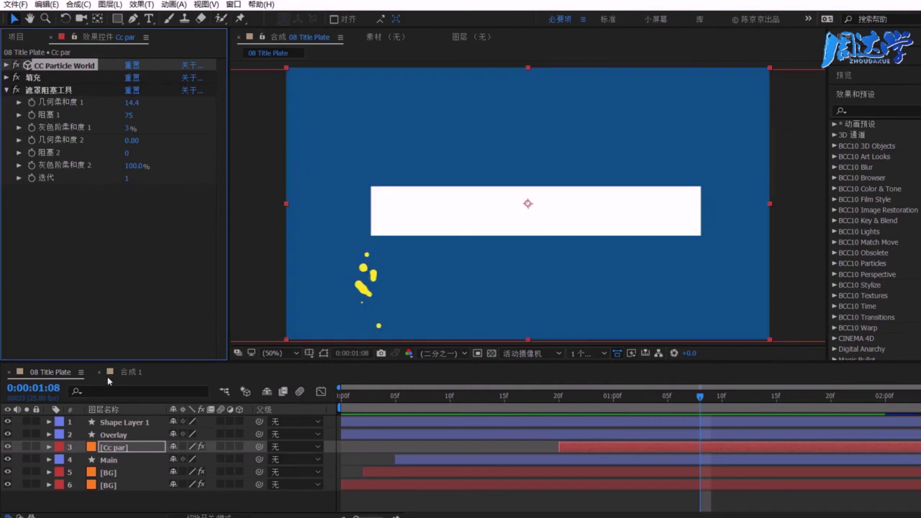
# - Disable the 填充 fill and matte choker, solo Cc par, scrub, then re-enable the fill
pyautogui.click(112, 447)
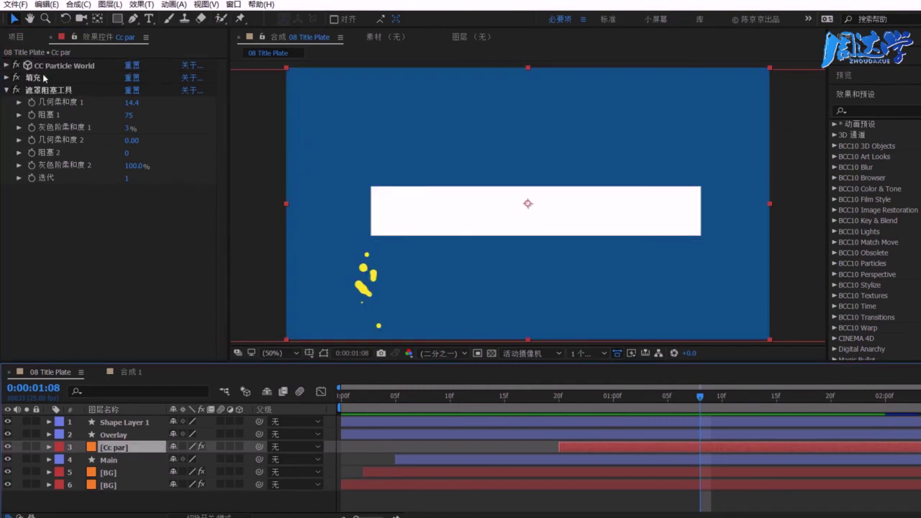
pyautogui.click(7, 65)
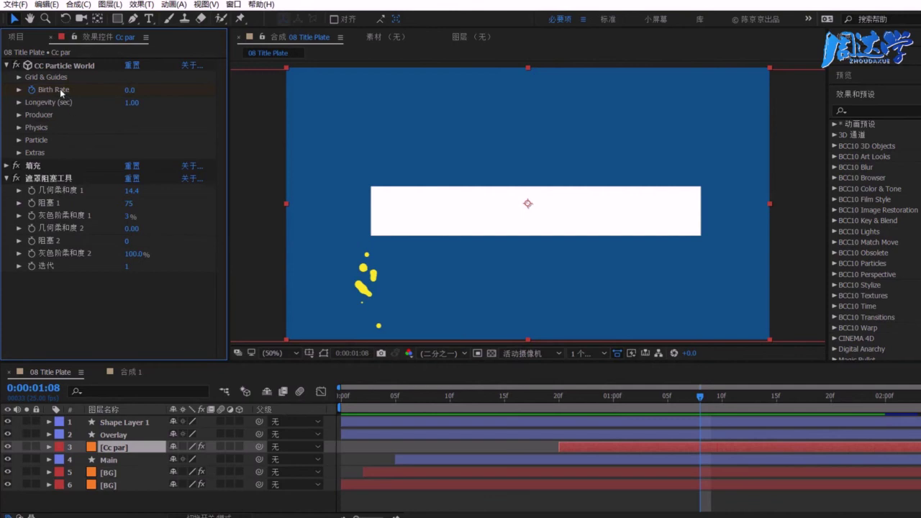
pyautogui.click(15, 166)
pyautogui.click(16, 179)
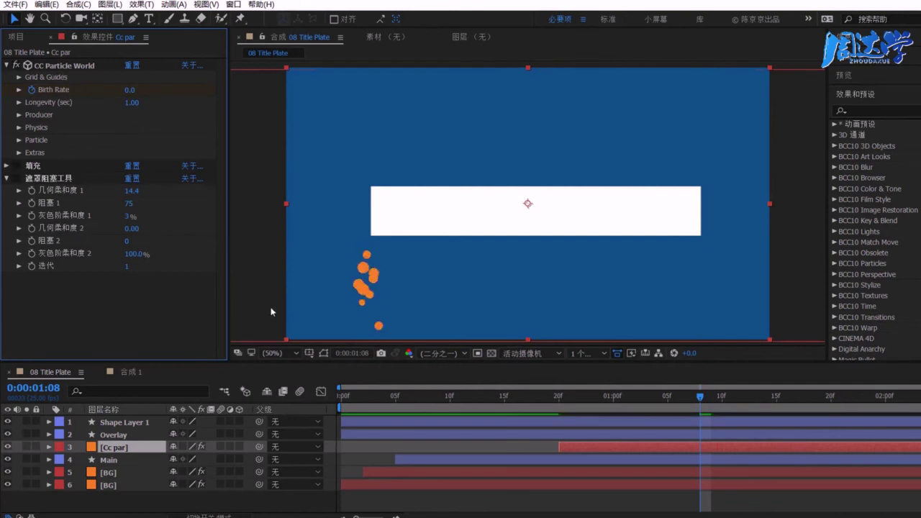
pyautogui.click(27, 446)
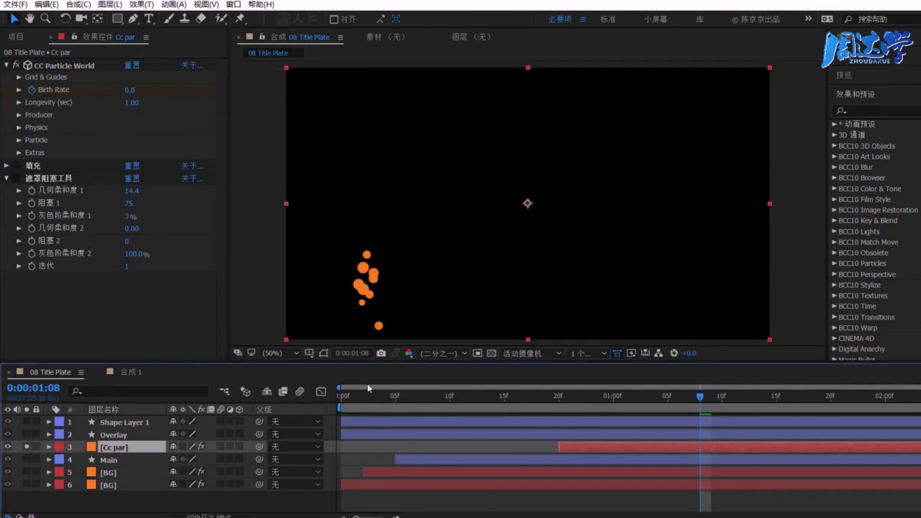
pyautogui.moveTo(344, 400)
pyautogui.mouseDown()
pyautogui.moveTo(638, 399)
pyautogui.moveTo(752, 410)
pyautogui.moveTo(667, 400)
pyautogui.mouseUp()
pyautogui.moveTo(592, 420)
pyautogui.mouseDown()
pyautogui.moveTo(707, 428)
pyautogui.moveTo(654, 430)
pyautogui.moveTo(683, 430)
pyautogui.mouseUp()
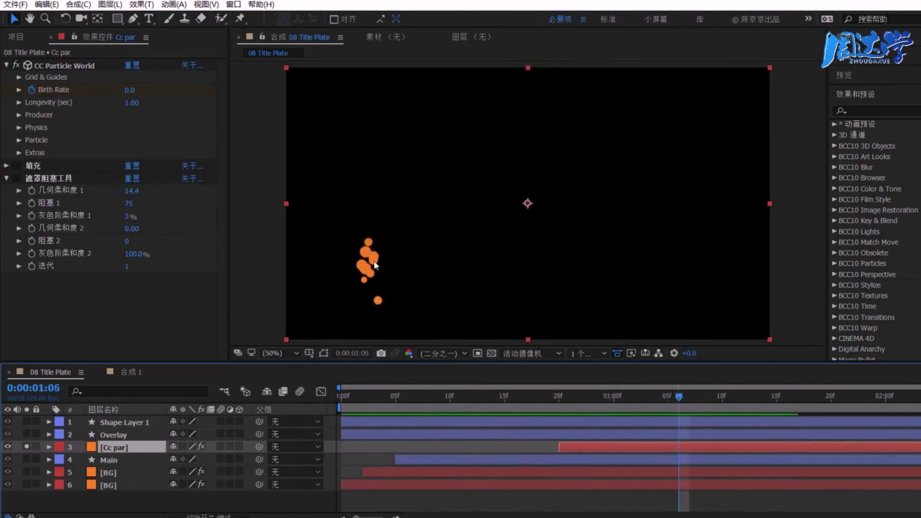
pyautogui.click(29, 168)
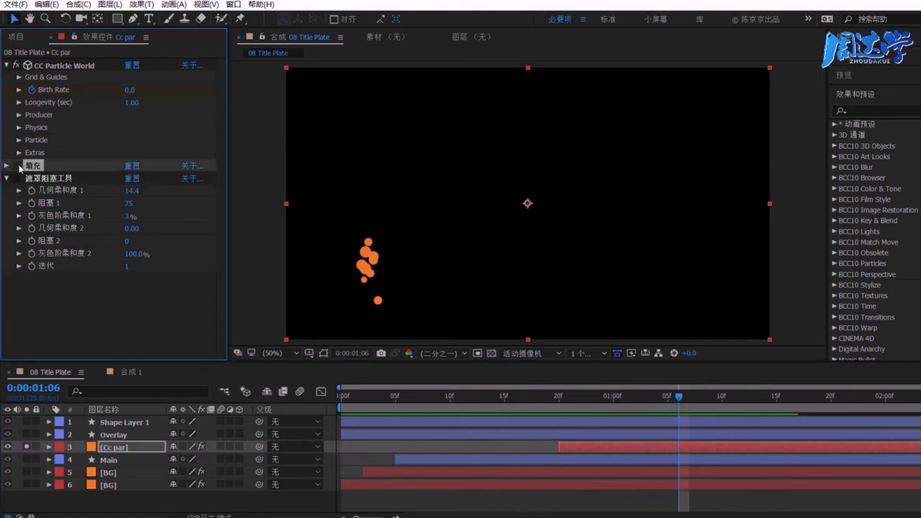
pyautogui.click(17, 166)
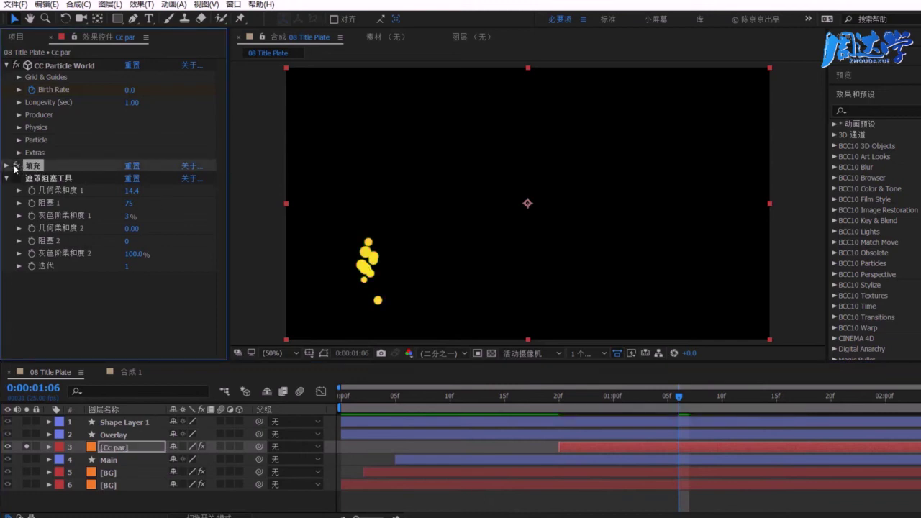
# - Recolour the Cc par 填充 fill effect to green
pyautogui.click(7, 166)
pyautogui.click(131, 203)
pyautogui.moveTo(355, 333); pyautogui.dragTo(371, 311)
pyautogui.click(332, 230)
pyautogui.click(318, 233)
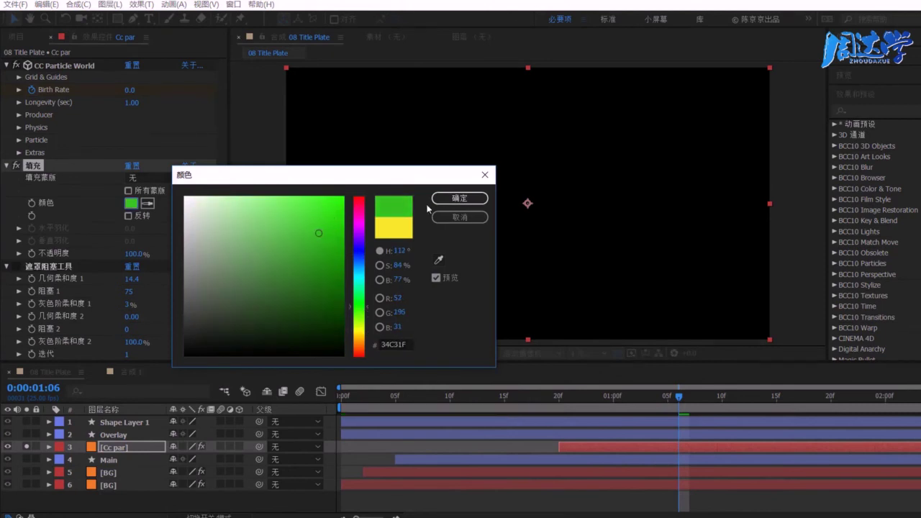
pyautogui.click(460, 198)
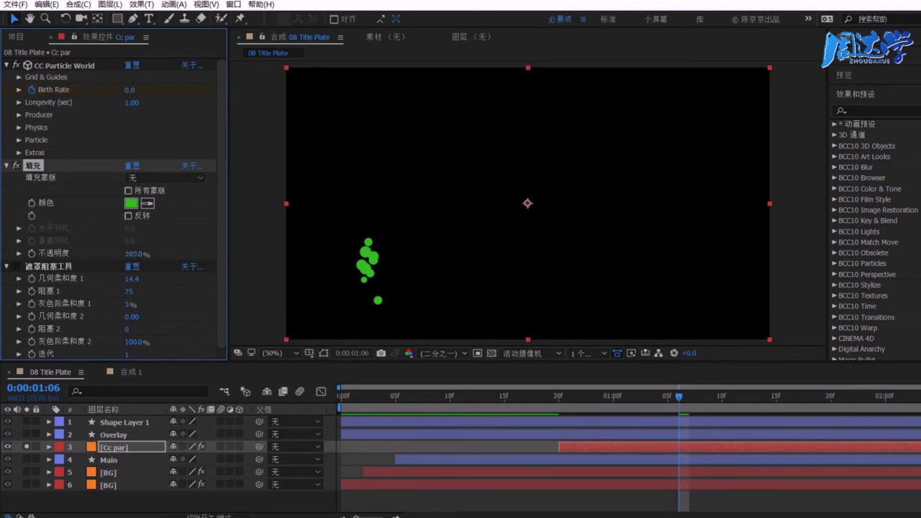
pyautogui.click(6, 166)
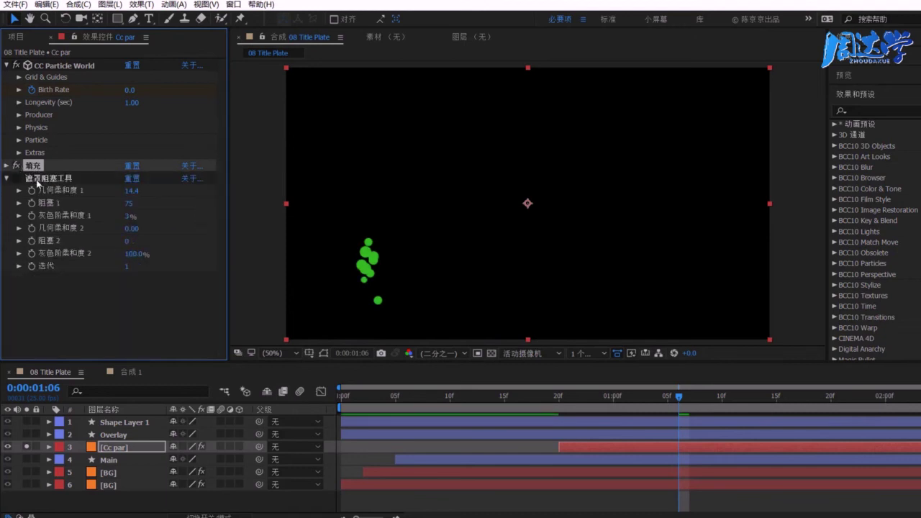
# - Enable the matte choker with softness 9.5 and choke 85, then switch fill and choker off
pyautogui.click(17, 180)
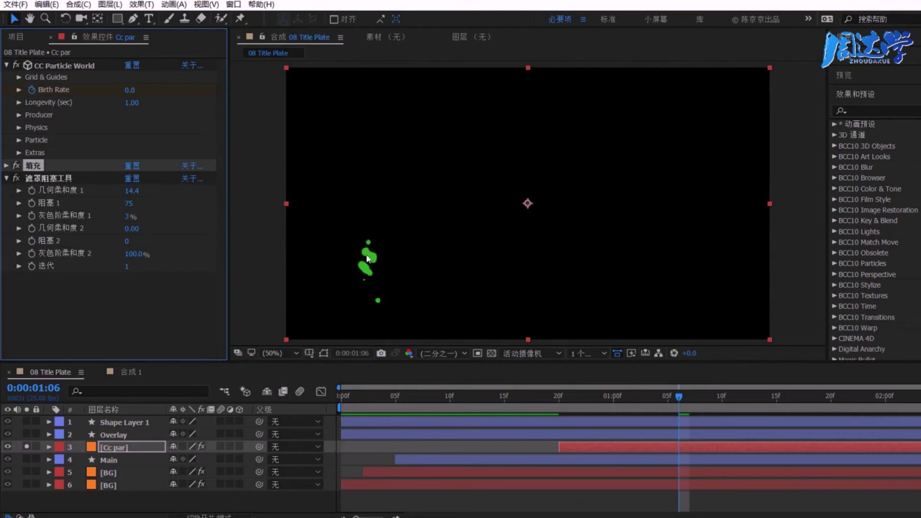
pyautogui.moveTo(131, 190)
pyautogui.mouseDown()
pyautogui.moveTo(151, 211)
pyautogui.moveTo(139, 210)
pyautogui.mouseUp()
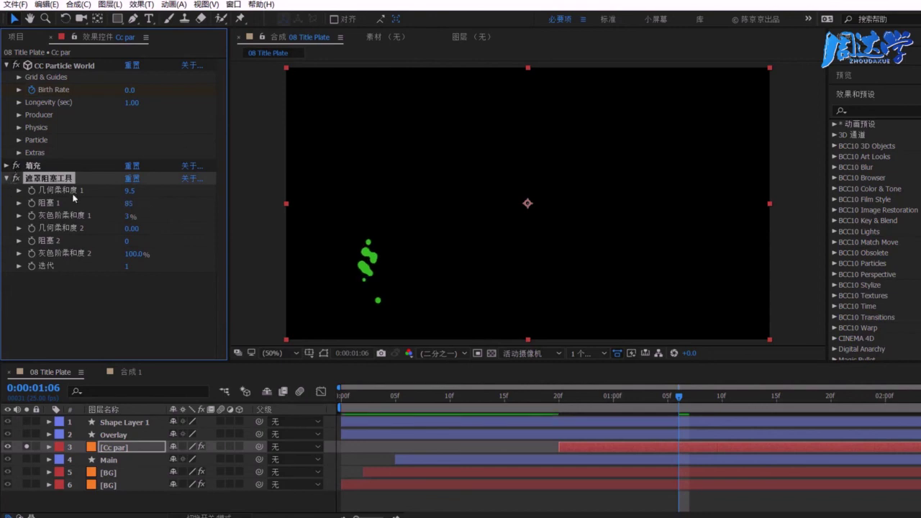
pyautogui.moveTo(583, 400); pyautogui.dragTo(700, 407)
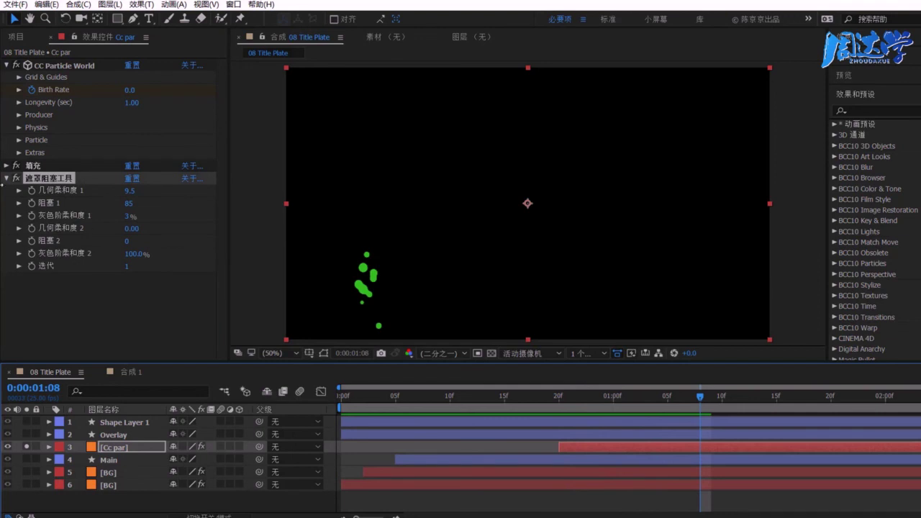
pyautogui.click(15, 178)
pyautogui.click(7, 178)
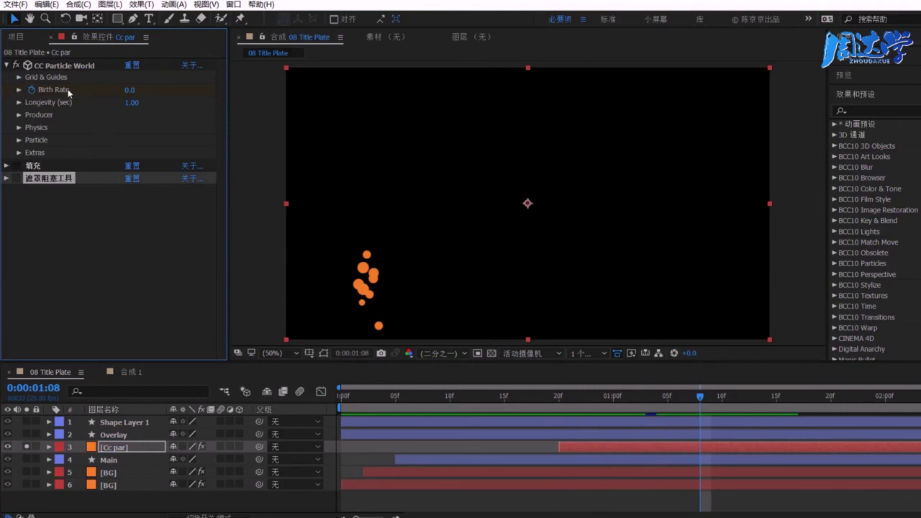
# - Review the Birth Rate keyframes and scrub through the particle burst between 1:03 and 1:08
pyautogui.moveTo(687, 403); pyautogui.dragTo(560, 398)
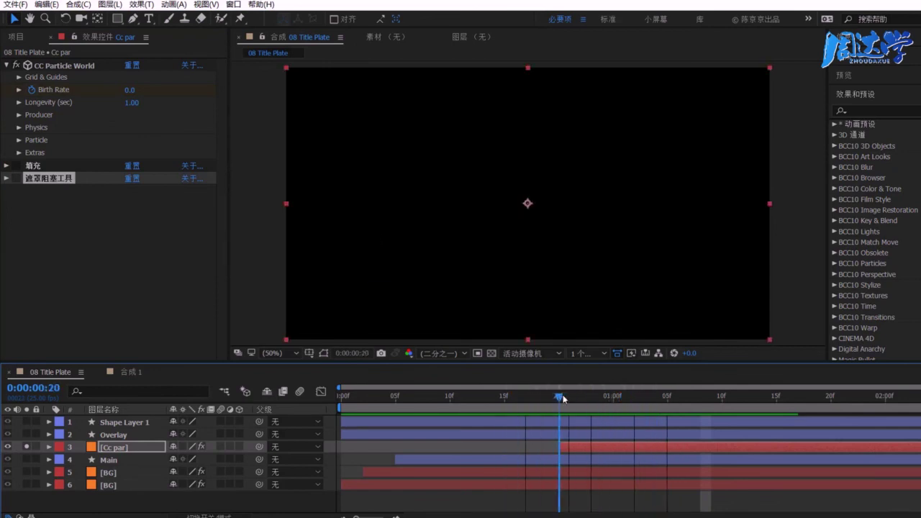
pyautogui.click(60, 94)
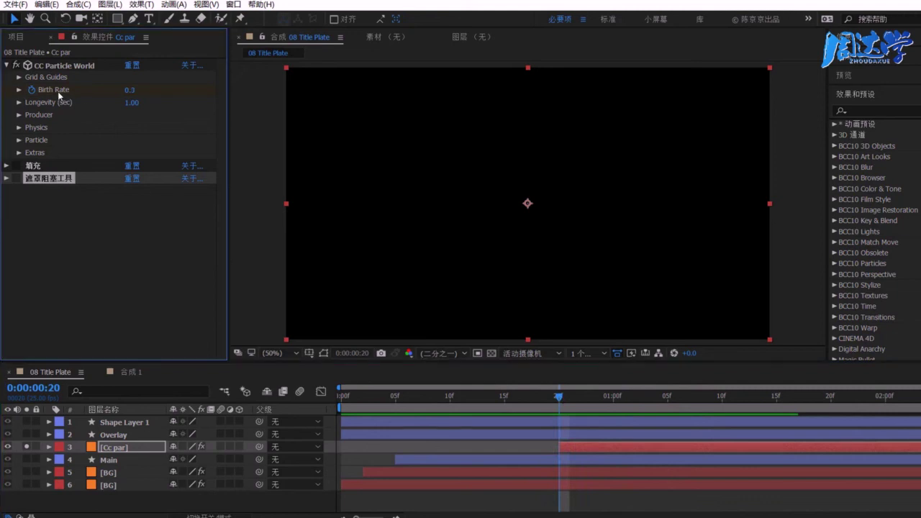
pyautogui.press('u')
pyautogui.moveTo(573, 399); pyautogui.dragTo(645, 406)
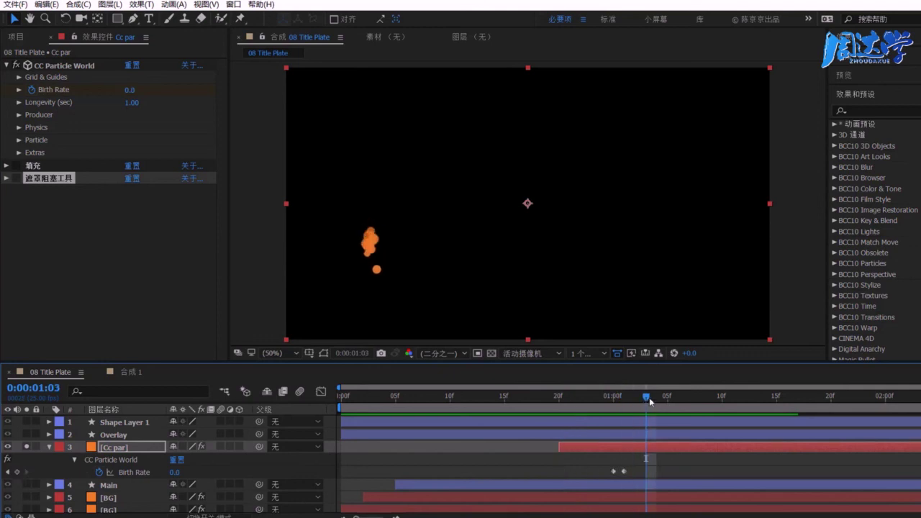
pyautogui.moveTo(649, 401); pyautogui.dragTo(679, 399)
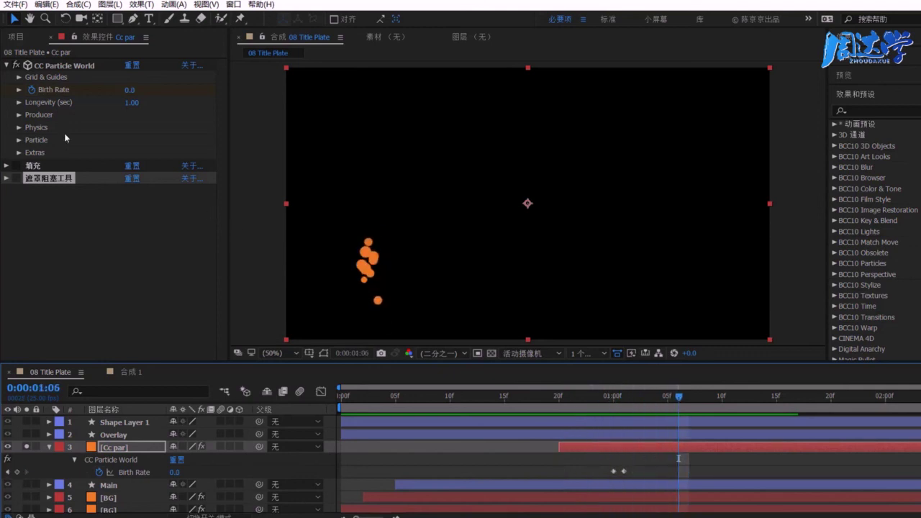
# - Lower the Physics Velocity, shift the Producer Position X left, and adjust Gravity
pyautogui.click(19, 127)
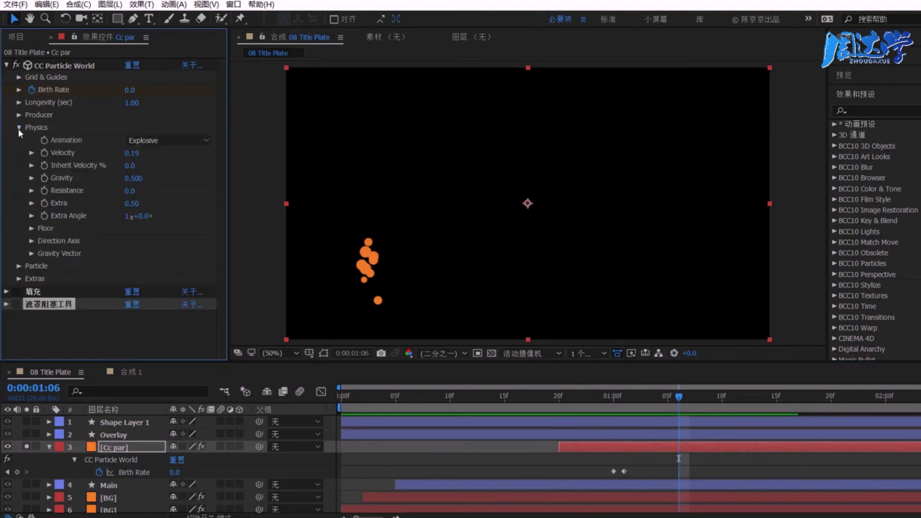
pyautogui.moveTo(133, 156); pyautogui.dragTo(141, 153)
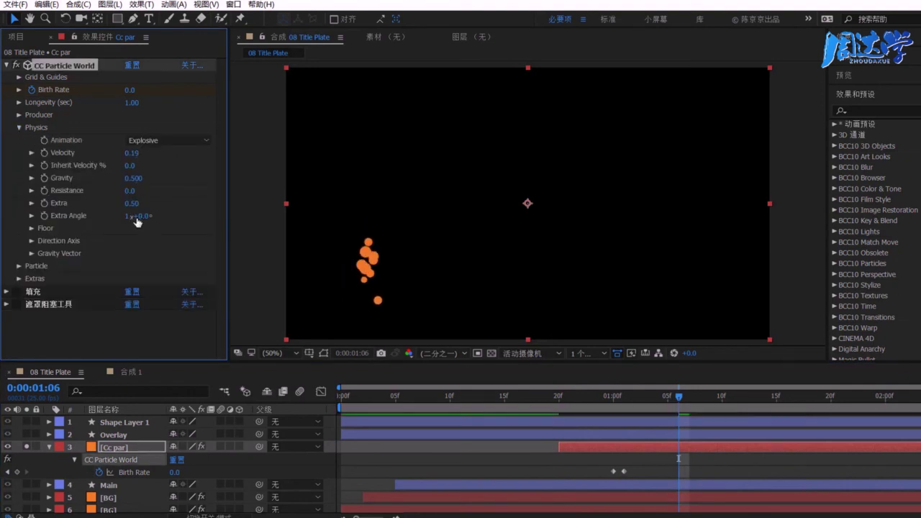
pyautogui.click(19, 115)
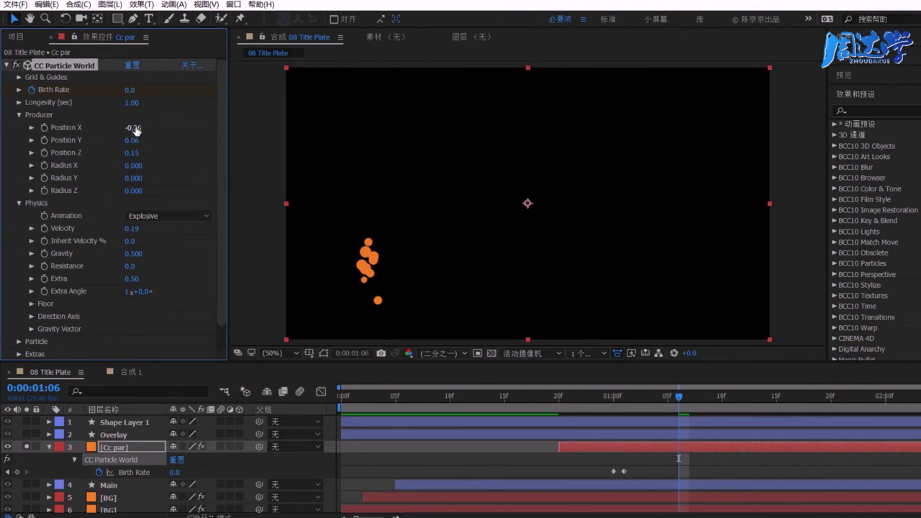
pyautogui.moveTo(135, 130); pyautogui.dragTo(133, 139)
pyautogui.click(19, 115)
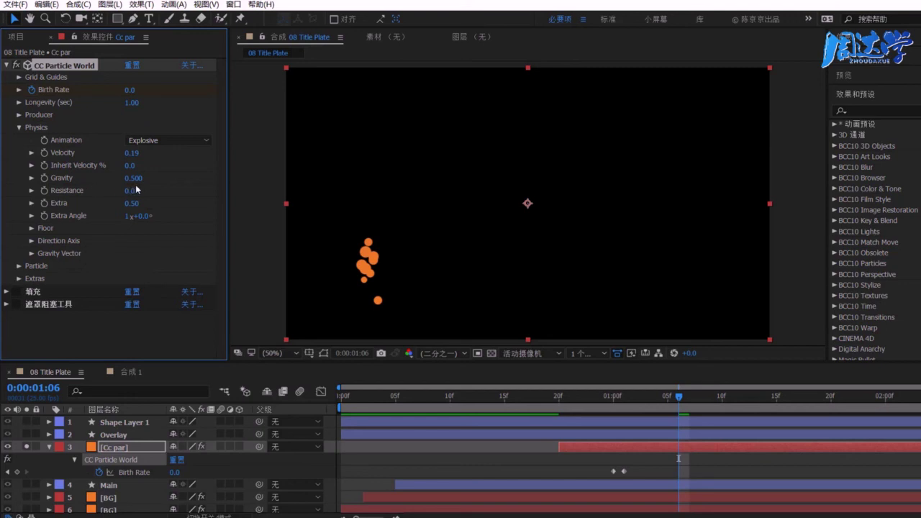
pyautogui.moveTo(133, 178)
pyautogui.mouseDown()
pyautogui.moveTo(156, 182)
pyautogui.moveTo(135, 185)
pyautogui.mouseUp()
# - Set Gravity to -0.340 so the particles rise, then enable the Fill effect
pyautogui.moveTo(623, 398); pyautogui.dragTo(635, 397)
pyautogui.press('space')
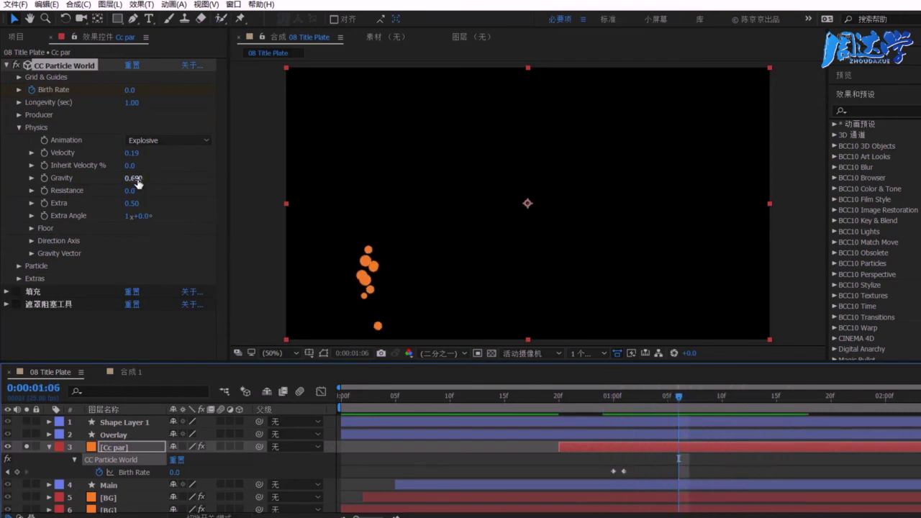
pyautogui.moveTo(134, 177); pyautogui.dragTo(29, 178)
pyautogui.moveTo(617, 389)
pyautogui.mouseDown()
pyautogui.moveTo(722, 397)
pyautogui.moveTo(673, 396)
pyautogui.mouseUp()
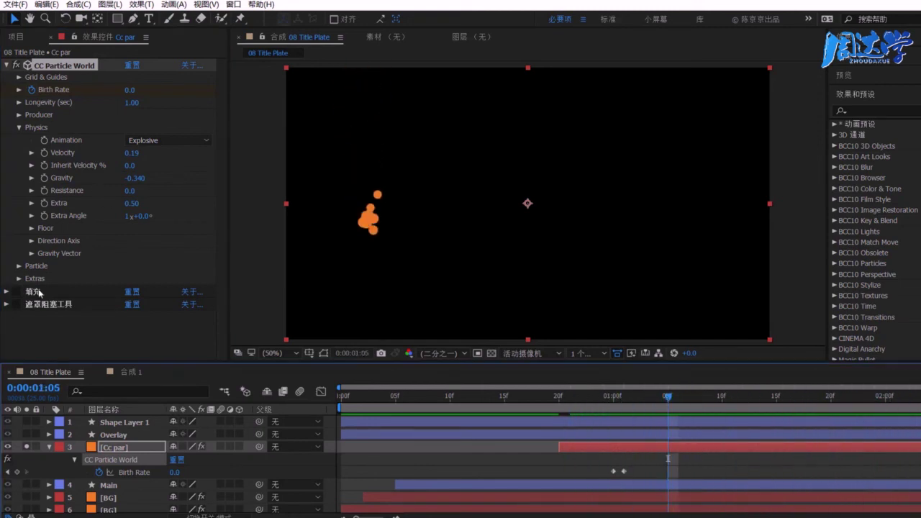
pyautogui.click(16, 291)
# - Enable Matte Choker, unsolo Cc par, and preview the green blobs over the blue title plate
pyautogui.click(16, 303)
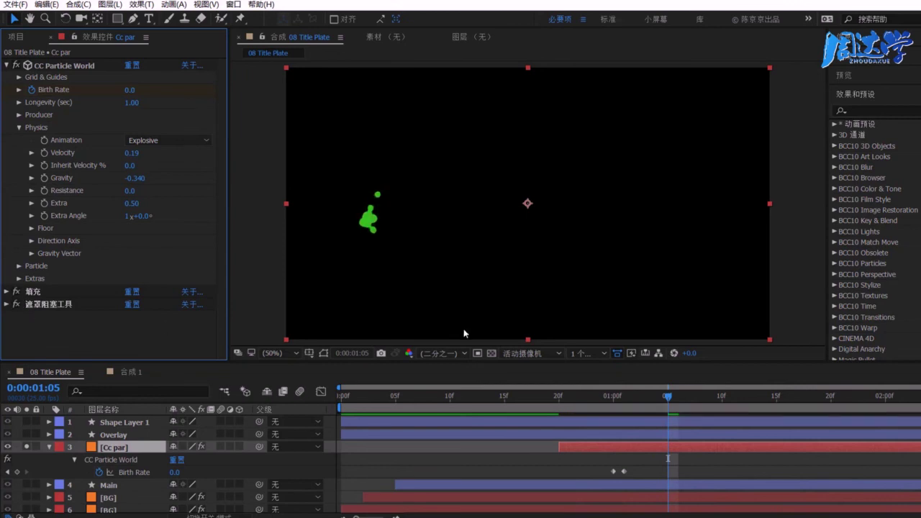
pyautogui.click(594, 397)
pyautogui.press('space')
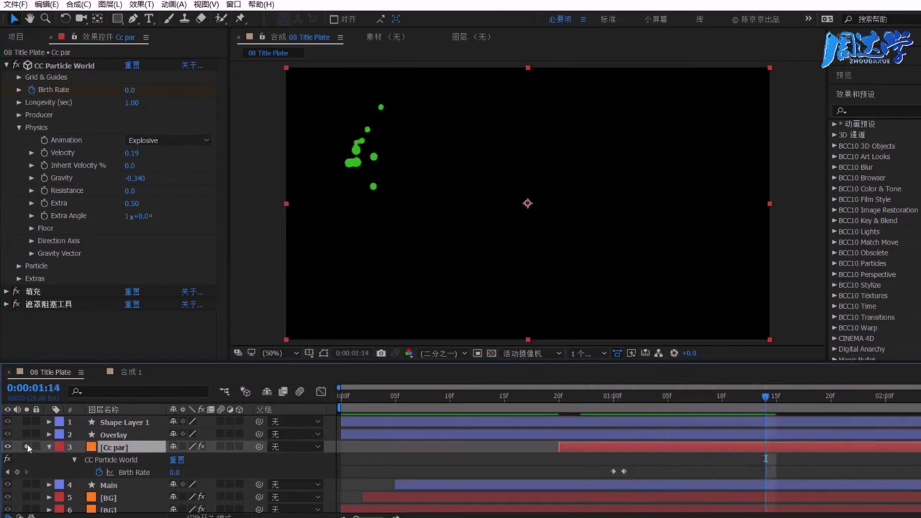
pyautogui.click(28, 447)
pyautogui.click(624, 397)
pyautogui.press('space')
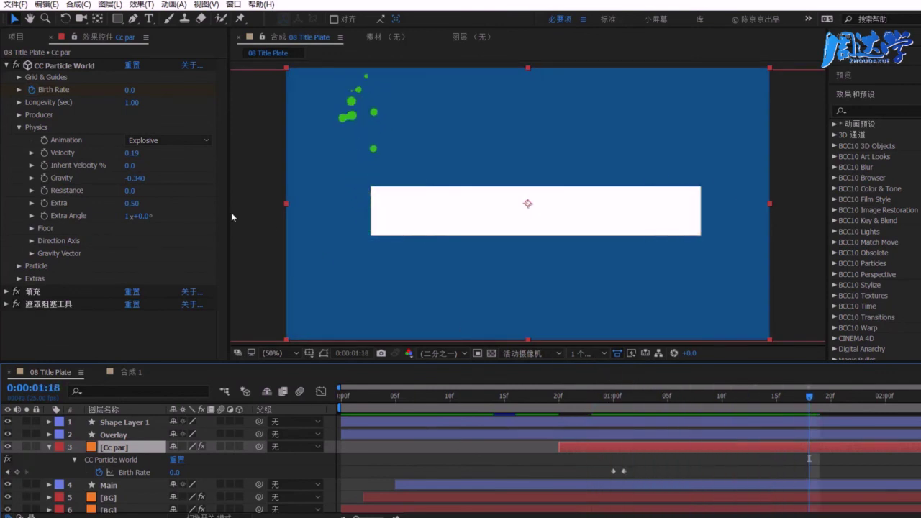
# - Search Effects & Presets for 'cc m' and select CC Mr. Mercury
pyautogui.click(58, 67)
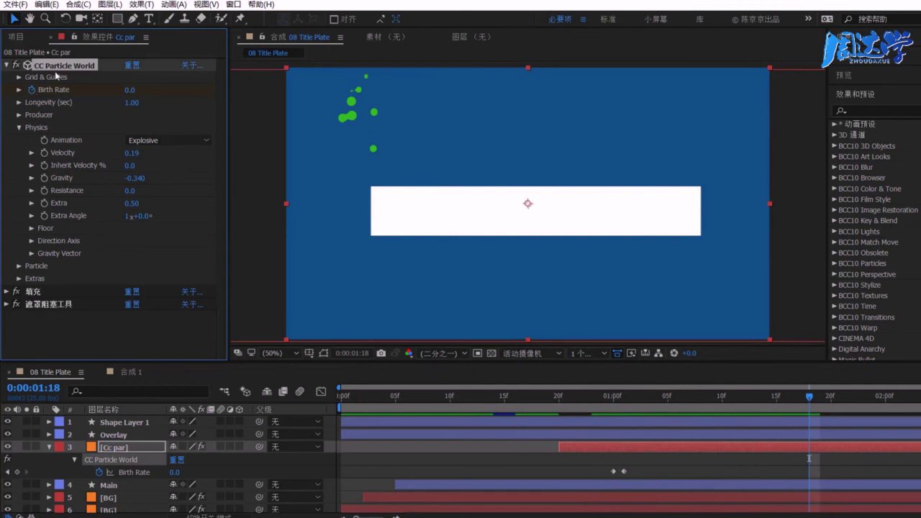
pyautogui.click(868, 112)
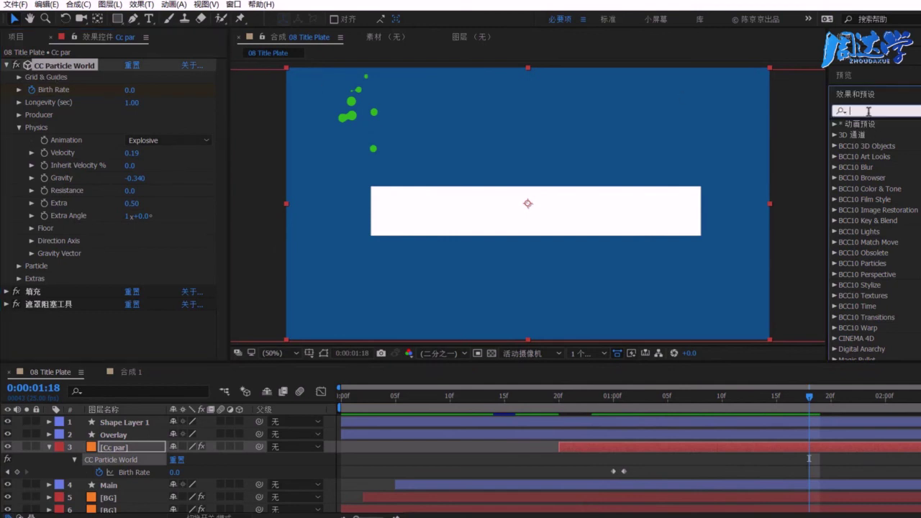
pyautogui.write('cc')
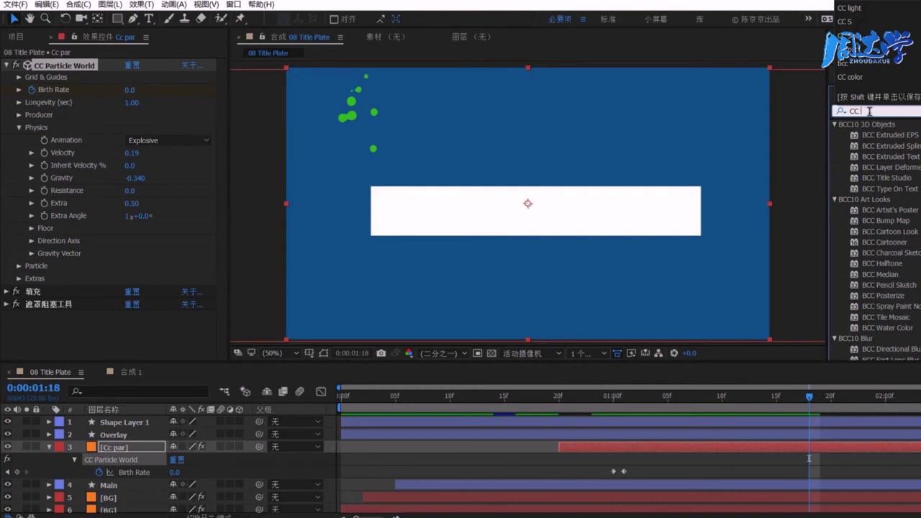
pyautogui.write(' mr')
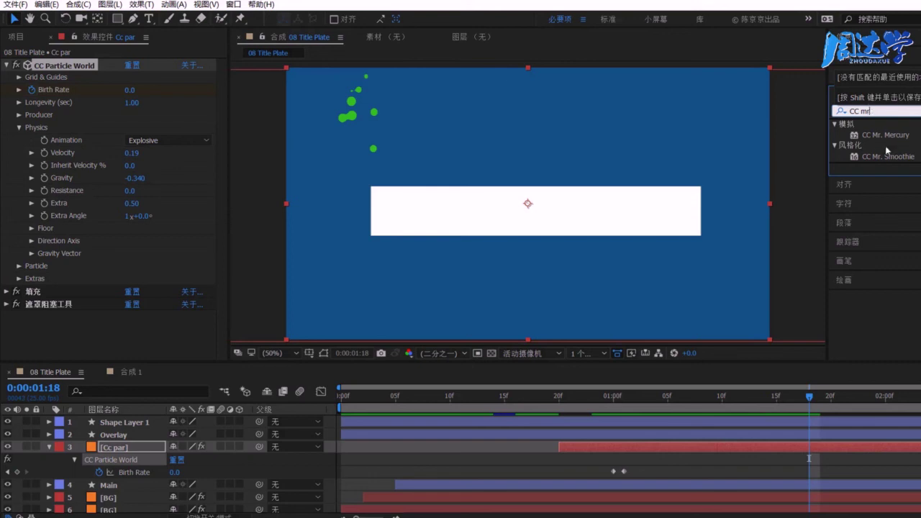
pyautogui.click(876, 136)
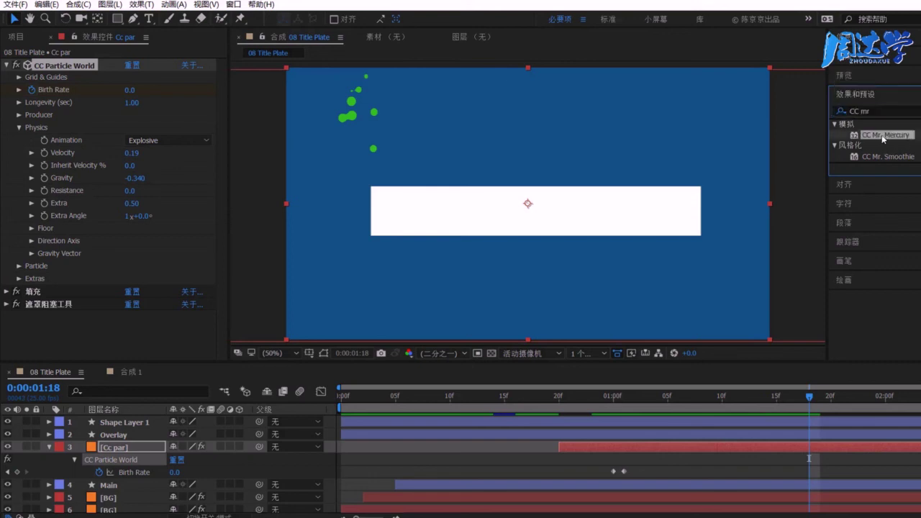
# - Replace CC Particle World with CC Mr. Mercury: Velocity 1.3, Gravity 4.4, Radius Y 20
pyautogui.click(16, 65)
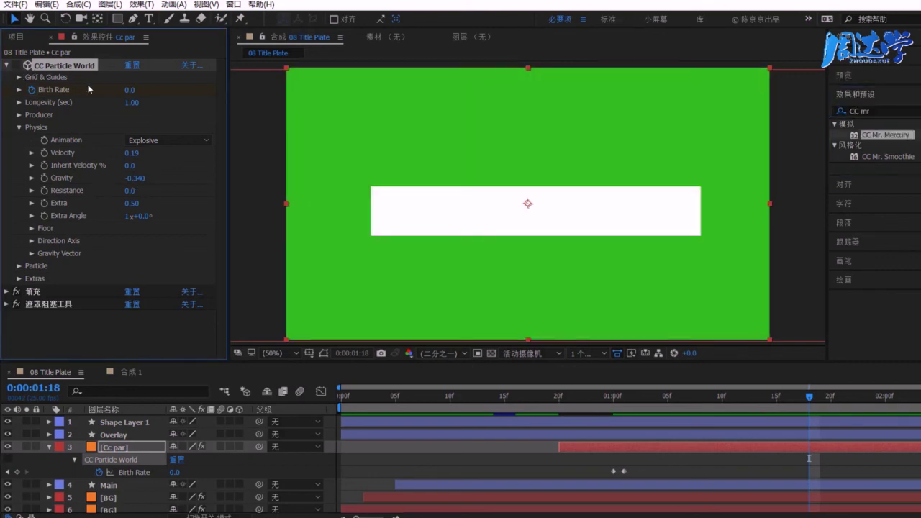
pyautogui.moveTo(884, 138); pyautogui.dragTo(43, 288)
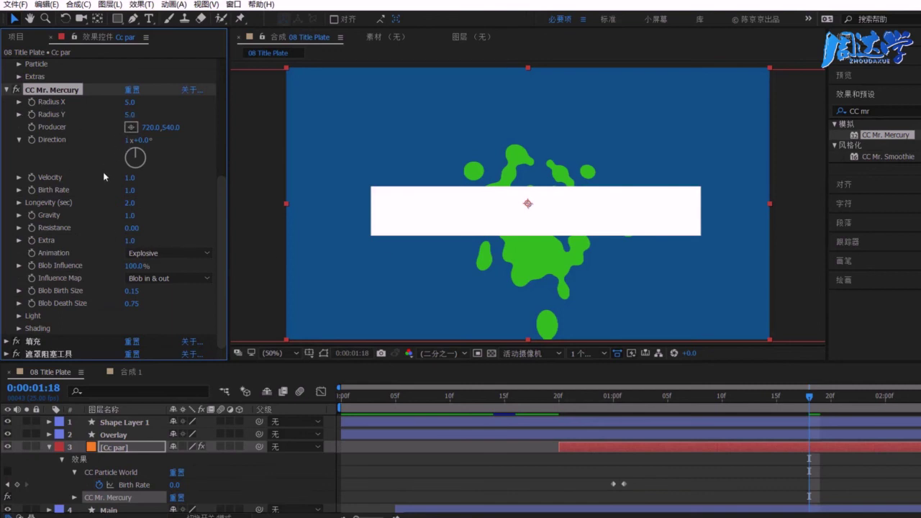
pyautogui.moveTo(130, 177); pyautogui.dragTo(171, 177)
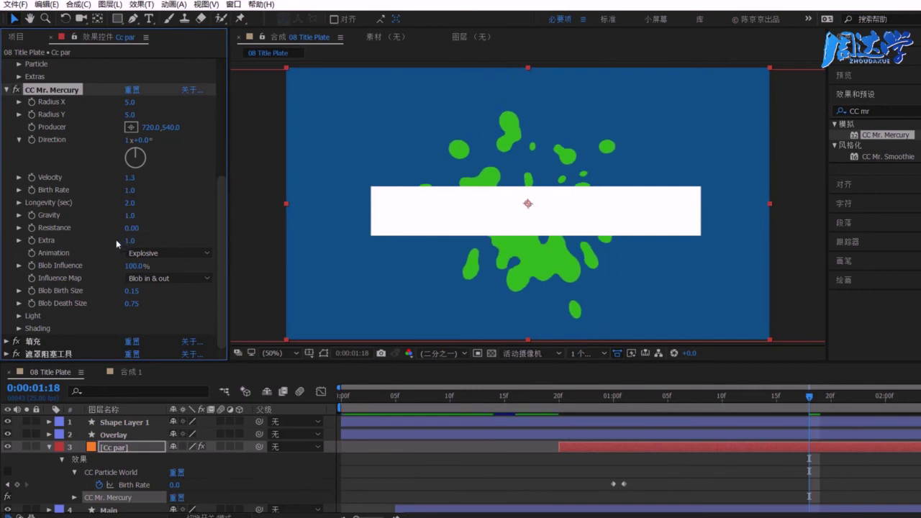
pyautogui.moveTo(140, 215); pyautogui.dragTo(164, 215)
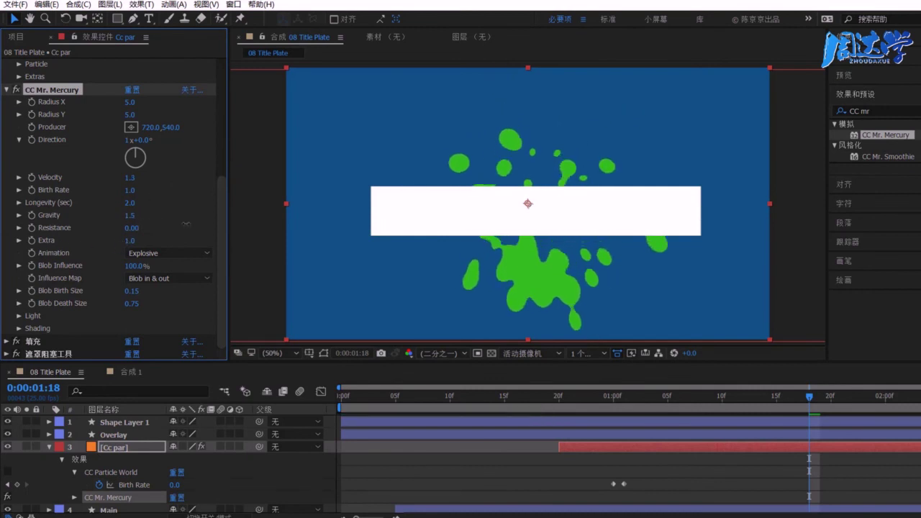
pyautogui.moveTo(693, 396); pyautogui.dragTo(906, 396)
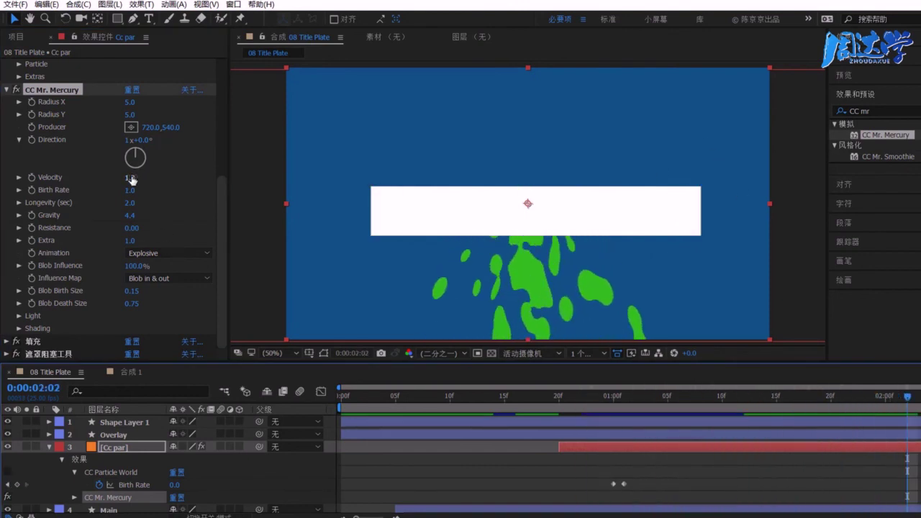
pyautogui.moveTo(129, 115); pyautogui.dragTo(140, 115)
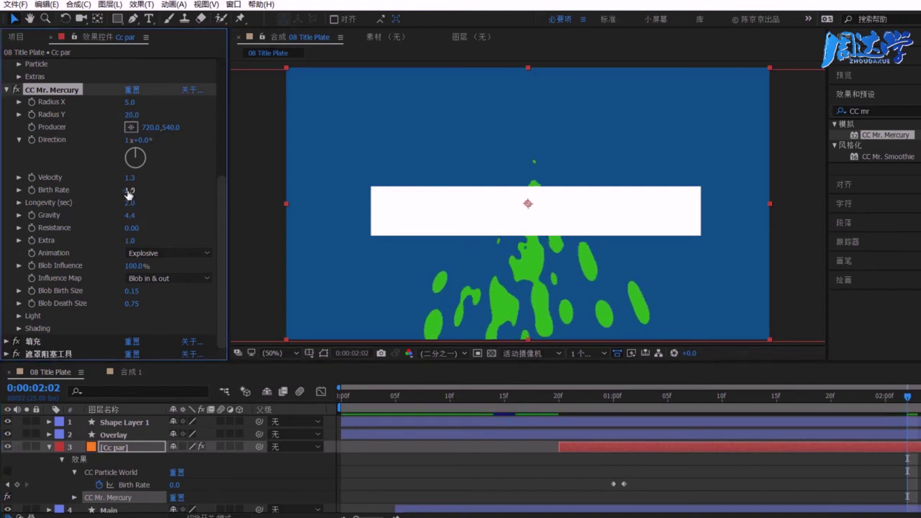
# - Keyframe the Mr. Mercury Birth Rate down to 0 so emission stops
pyautogui.moveTo(129, 194); pyautogui.dragTo(14, 200)
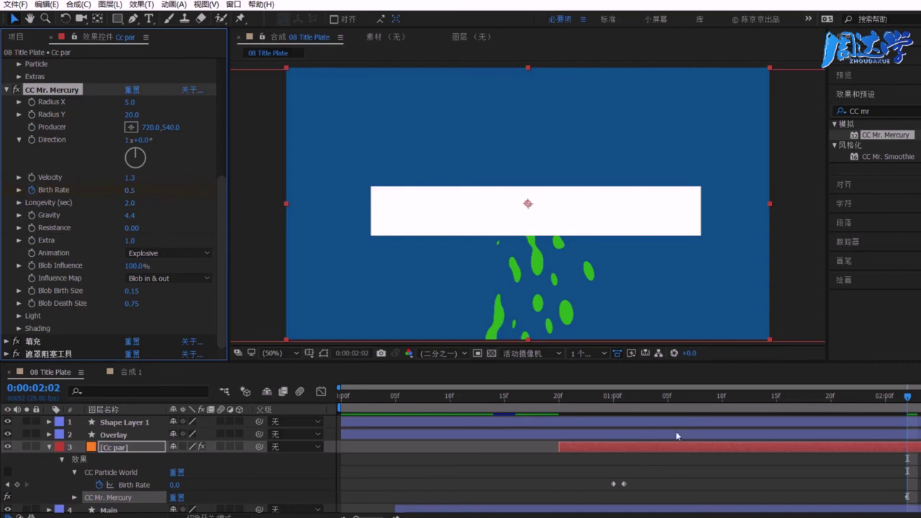
pyautogui.click(913, 398)
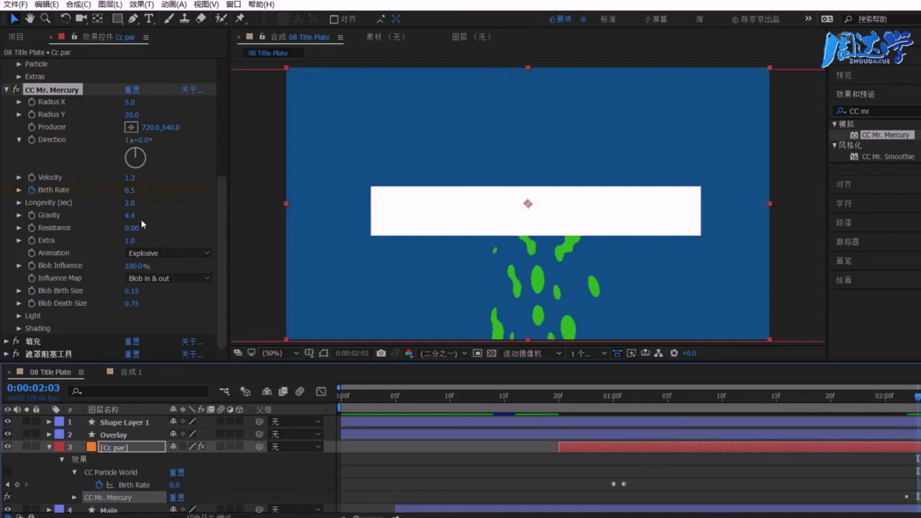
pyautogui.click(129, 190)
pyautogui.write('0')
pyautogui.press('Tab')
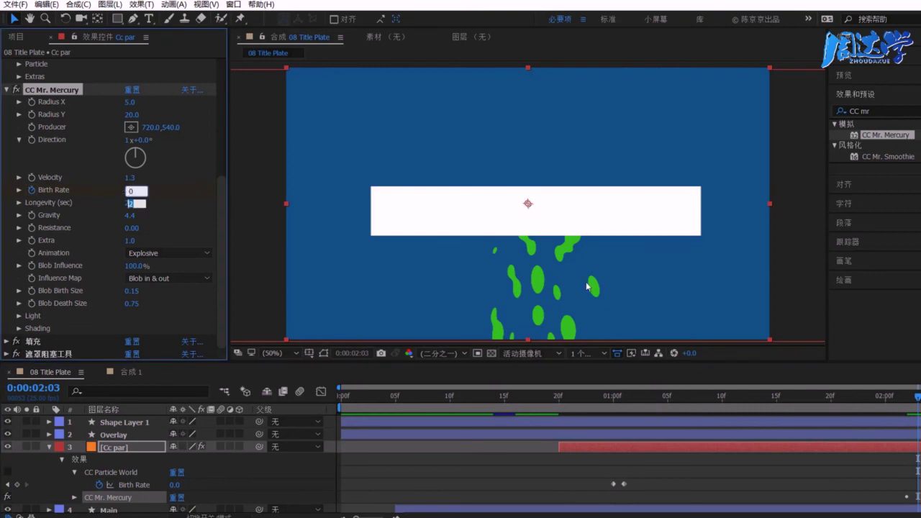
pyautogui.click(896, 398)
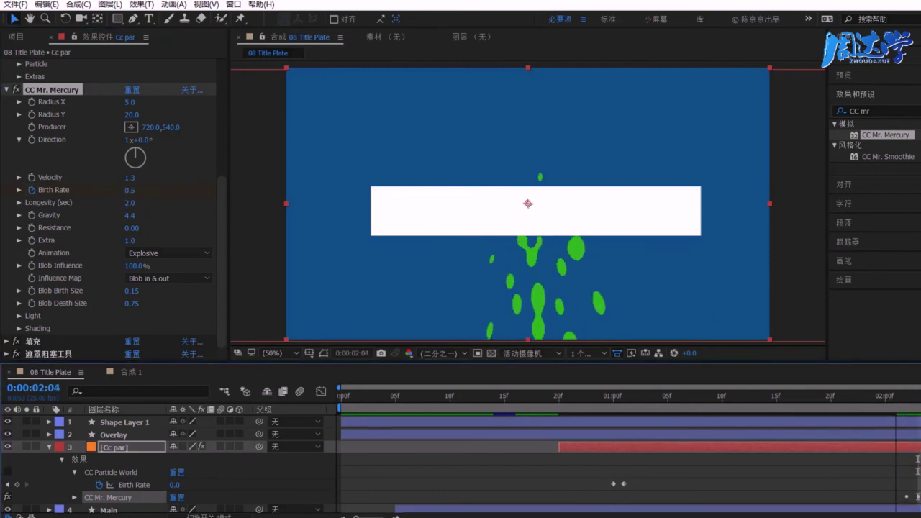
pyautogui.press('pagedown')
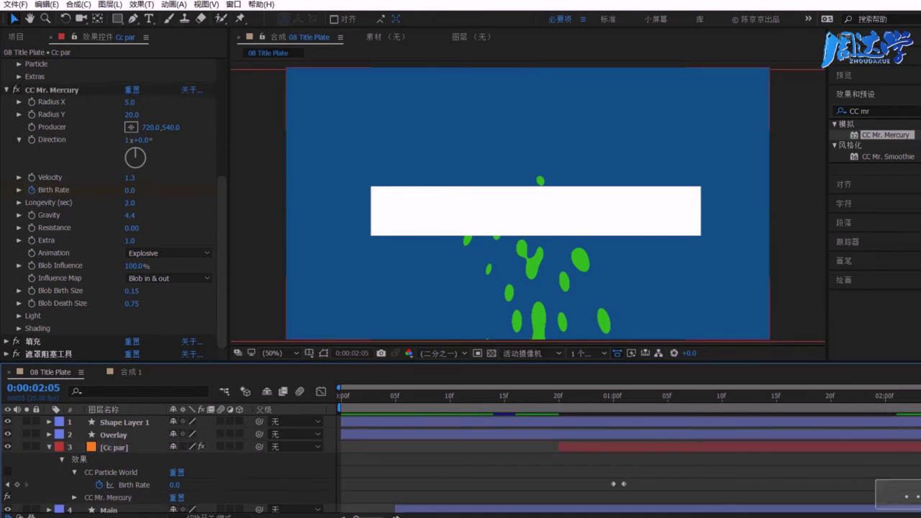
# - Move the Cc par layer to start at 0f and review the splash at 0:00:00:18
pyautogui.click(771, 448)
pyautogui.moveTo(772, 448); pyautogui.dragTo(550, 448)
pyautogui.moveTo(371, 400)
pyautogui.mouseDown()
pyautogui.moveTo(548, 400)
pyautogui.moveTo(537, 400)
pyautogui.mouseUp()
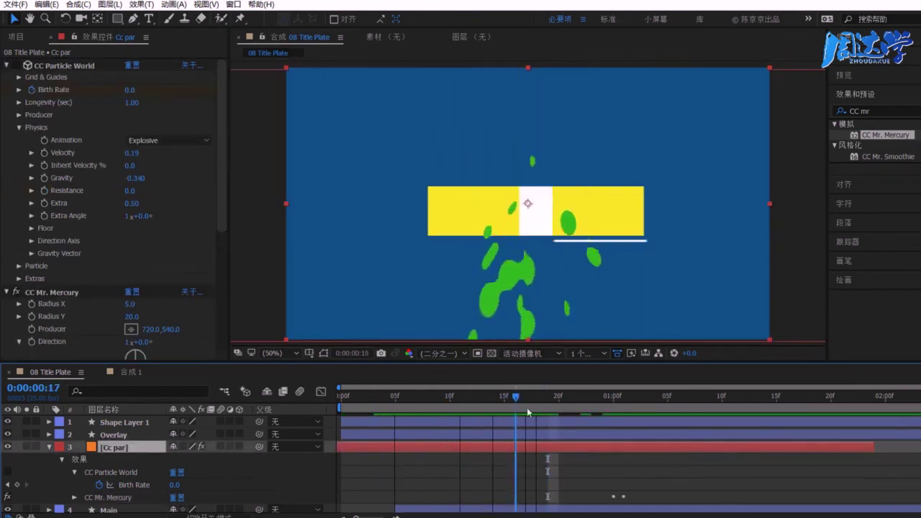